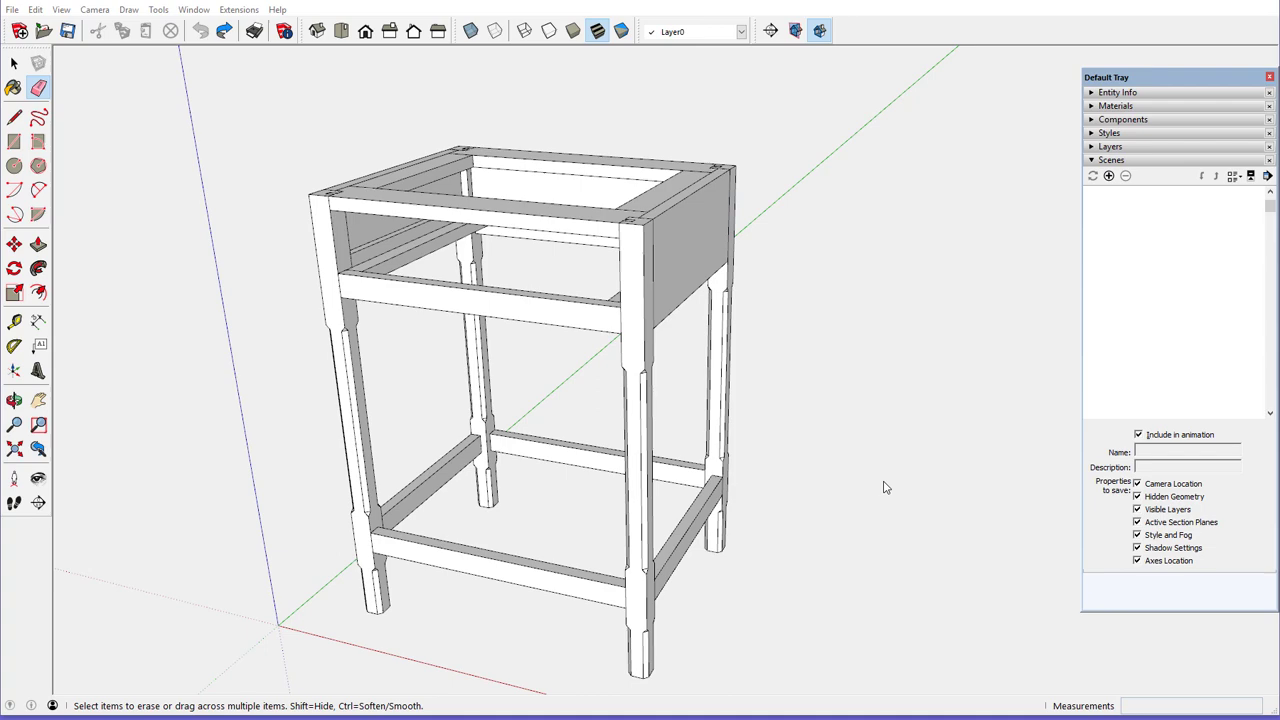
- Measure along the top rail edges to drop centre-marking guide lines, one at 7 11/16"
middle_click_drag(680, 266, 592, 305)
key("e")
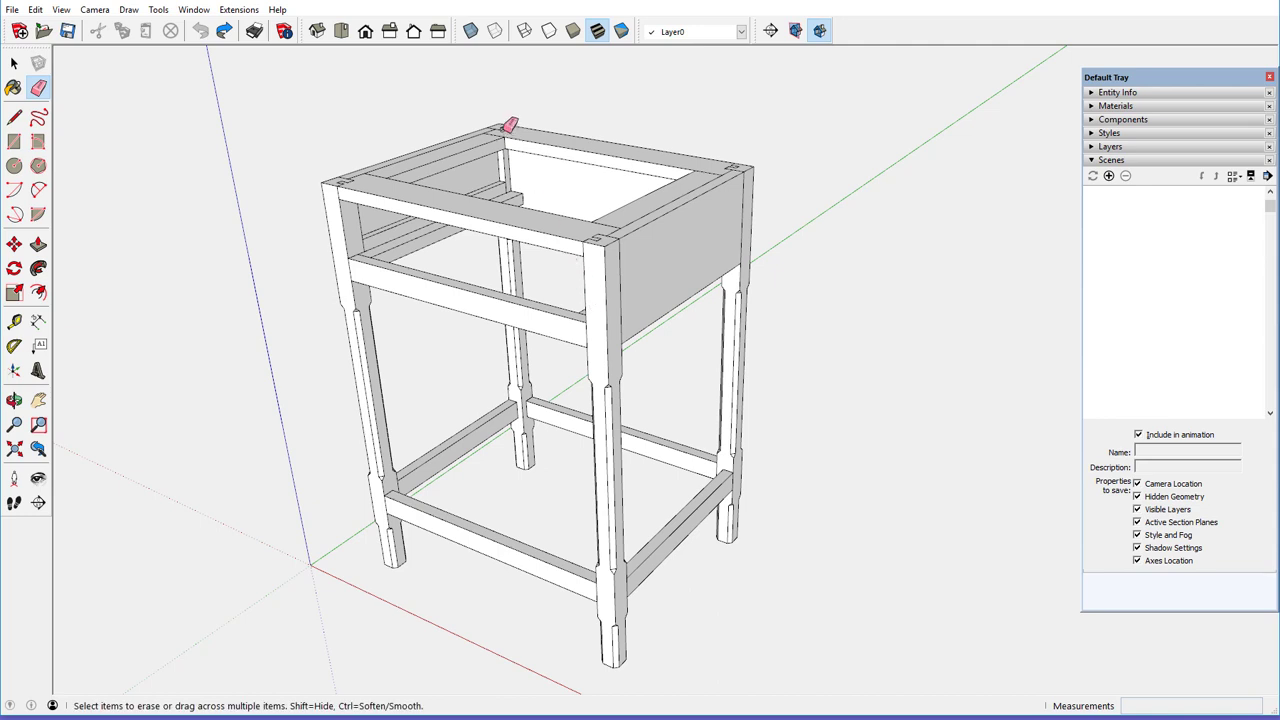
scroll(510, 124, "up", 5)
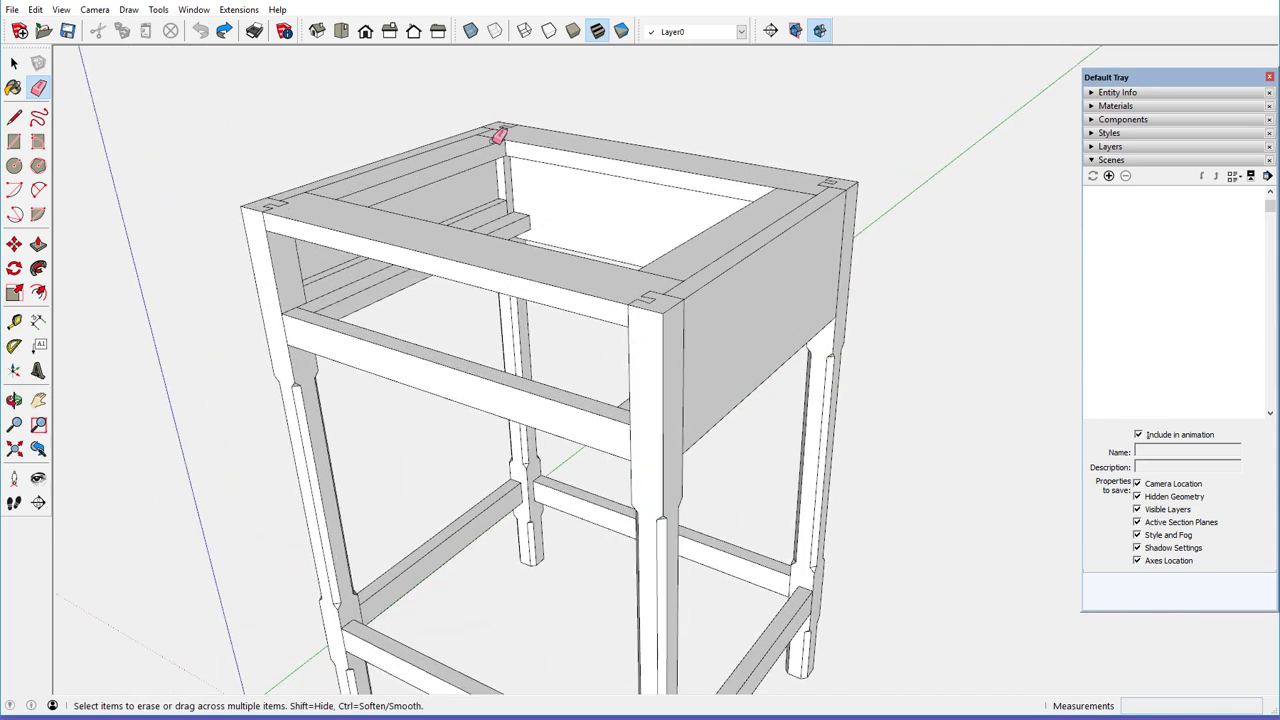
left_click(14, 321)
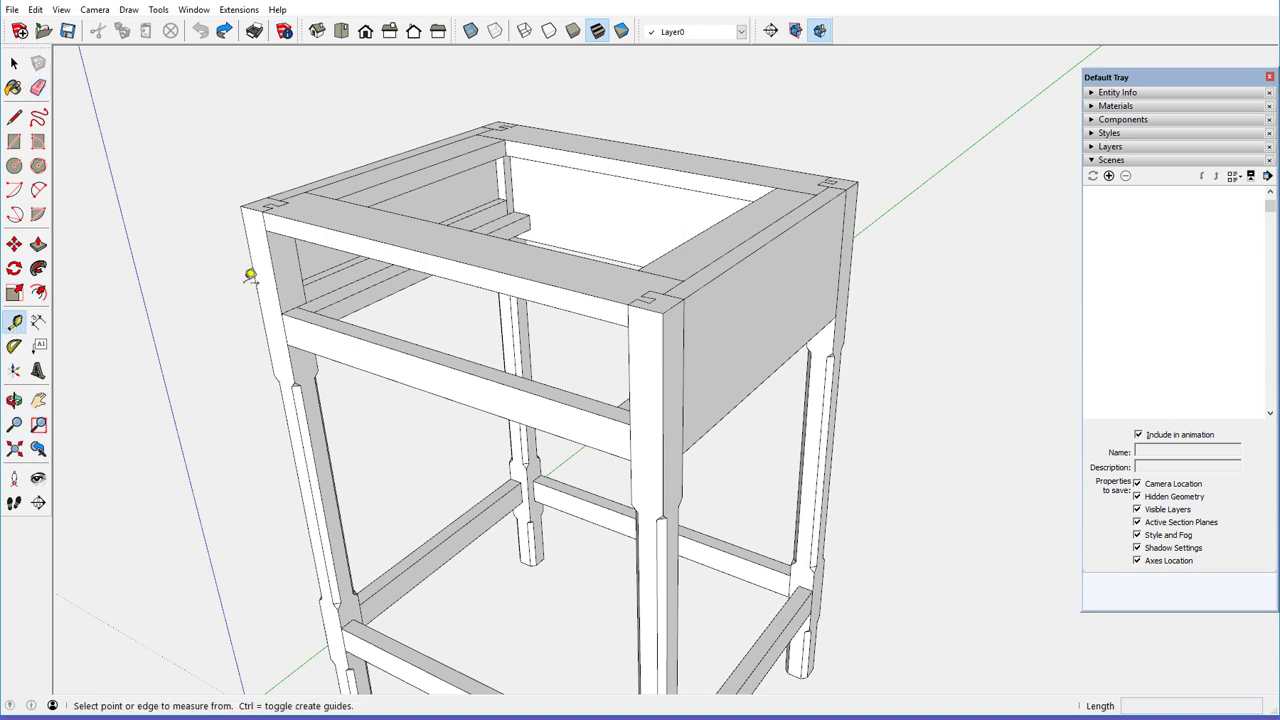
left_click(403, 246)
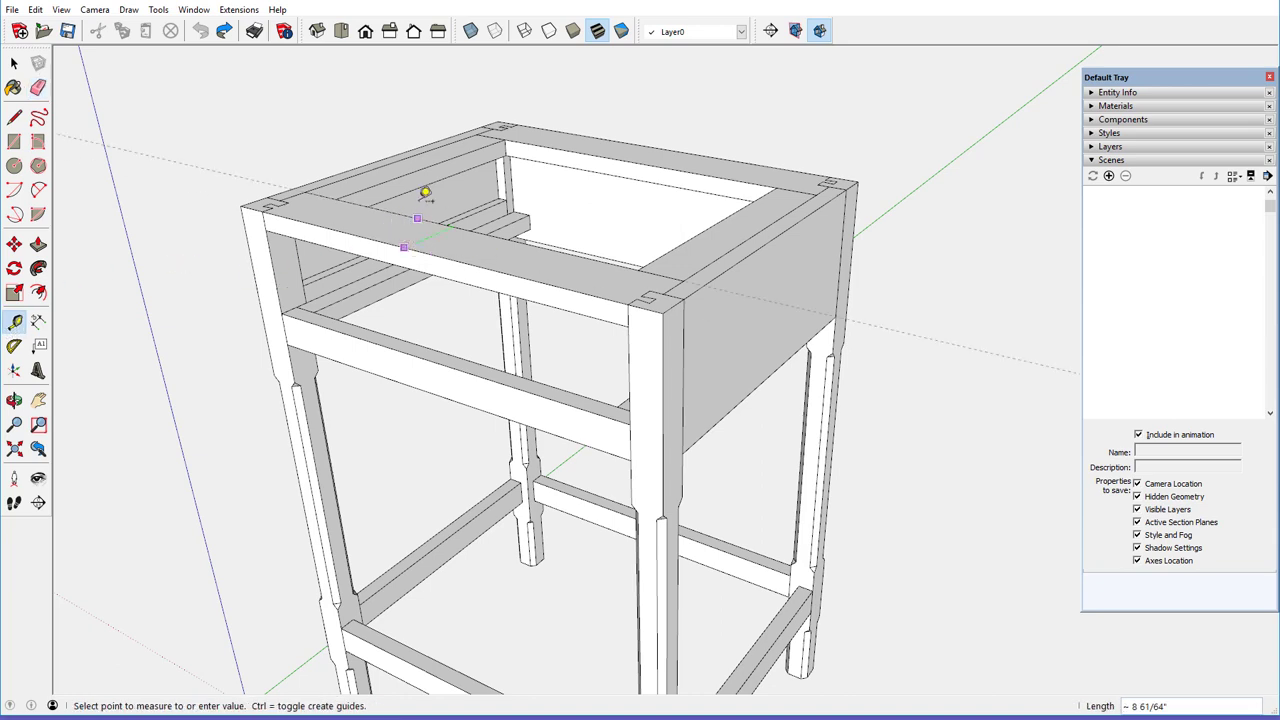
left_click(386, 156)
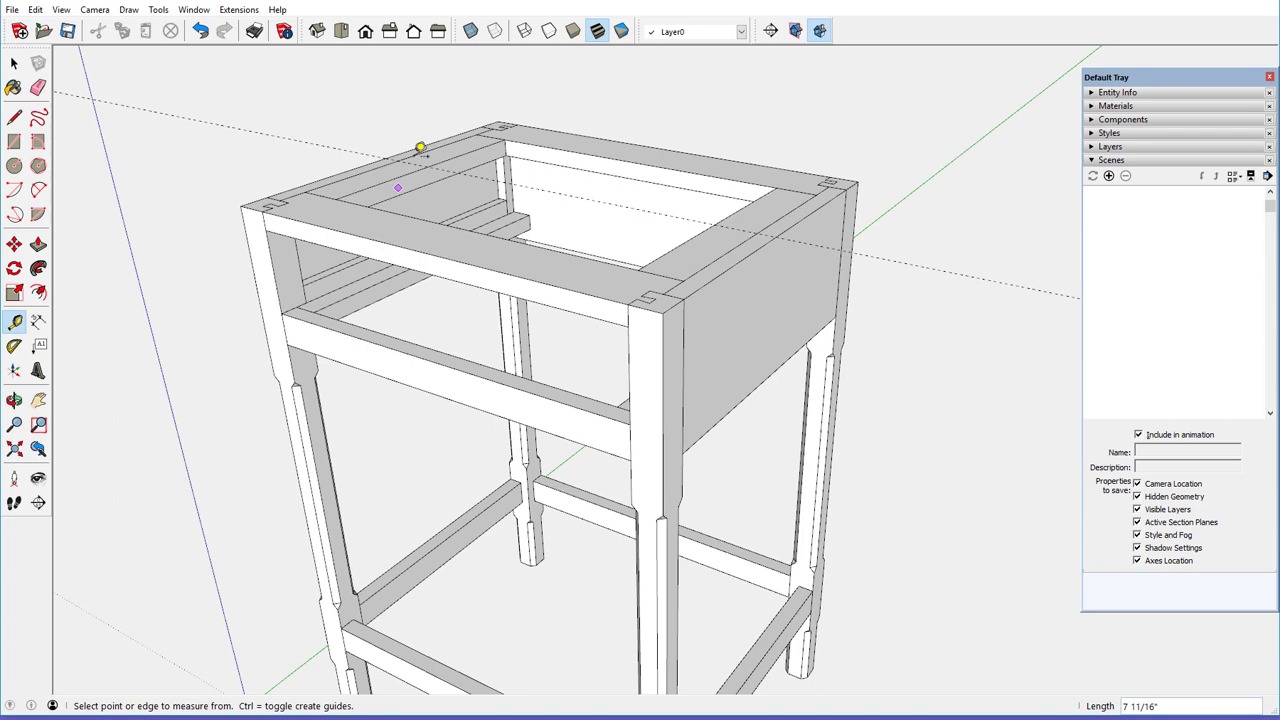
left_click(424, 147)
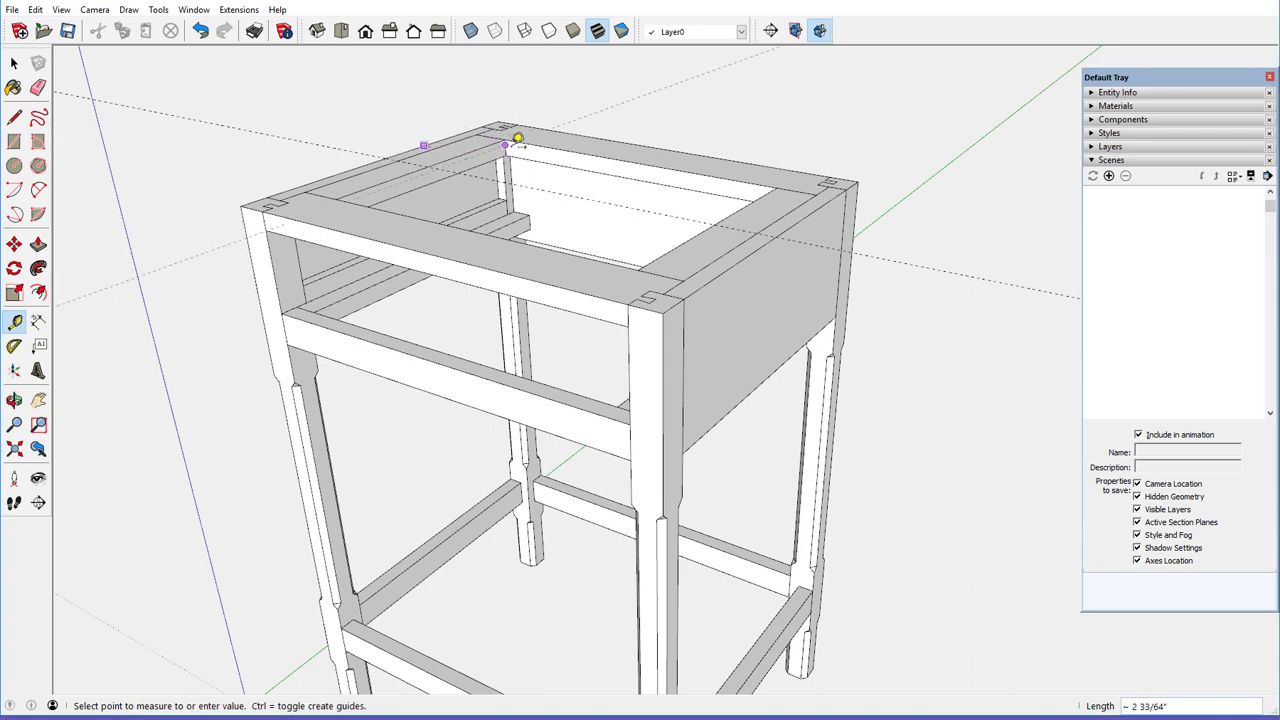
left_click(671, 140)
middle_click_drag(454, 258, 560, 314)
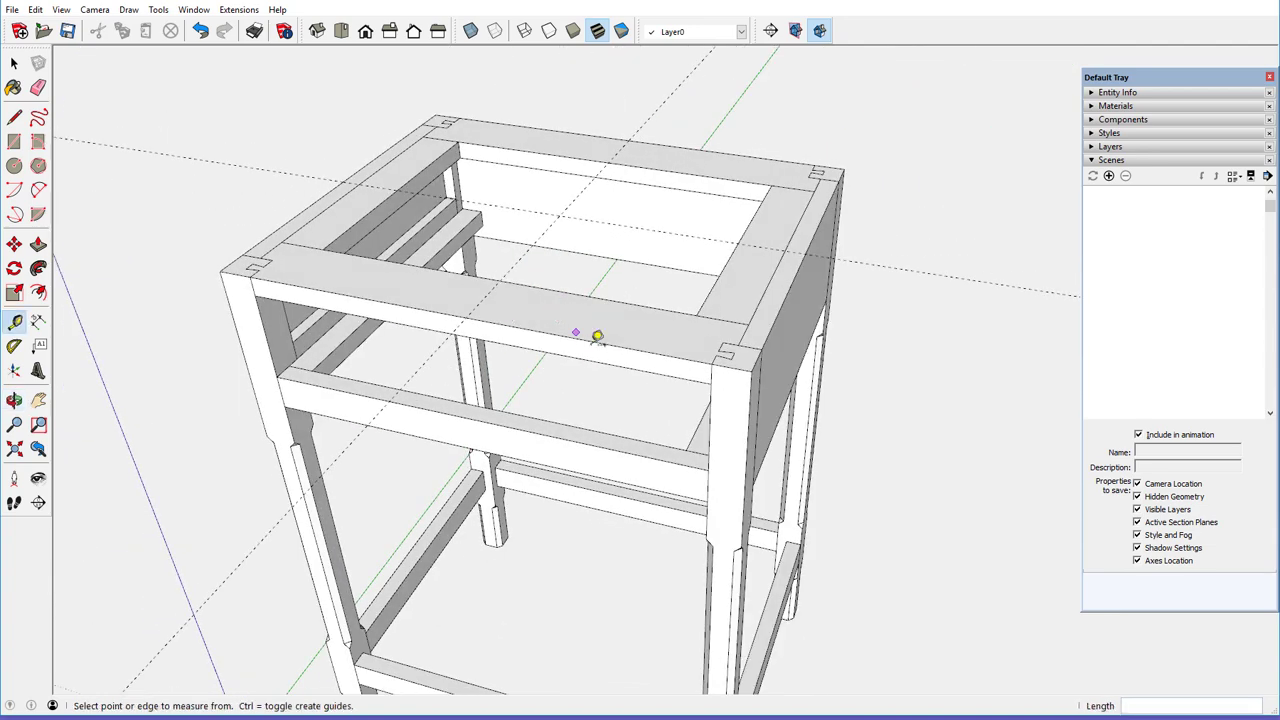
- Place two offset guides out from the top rail's snapped endpoints
scroll(599, 339, "down", 1)
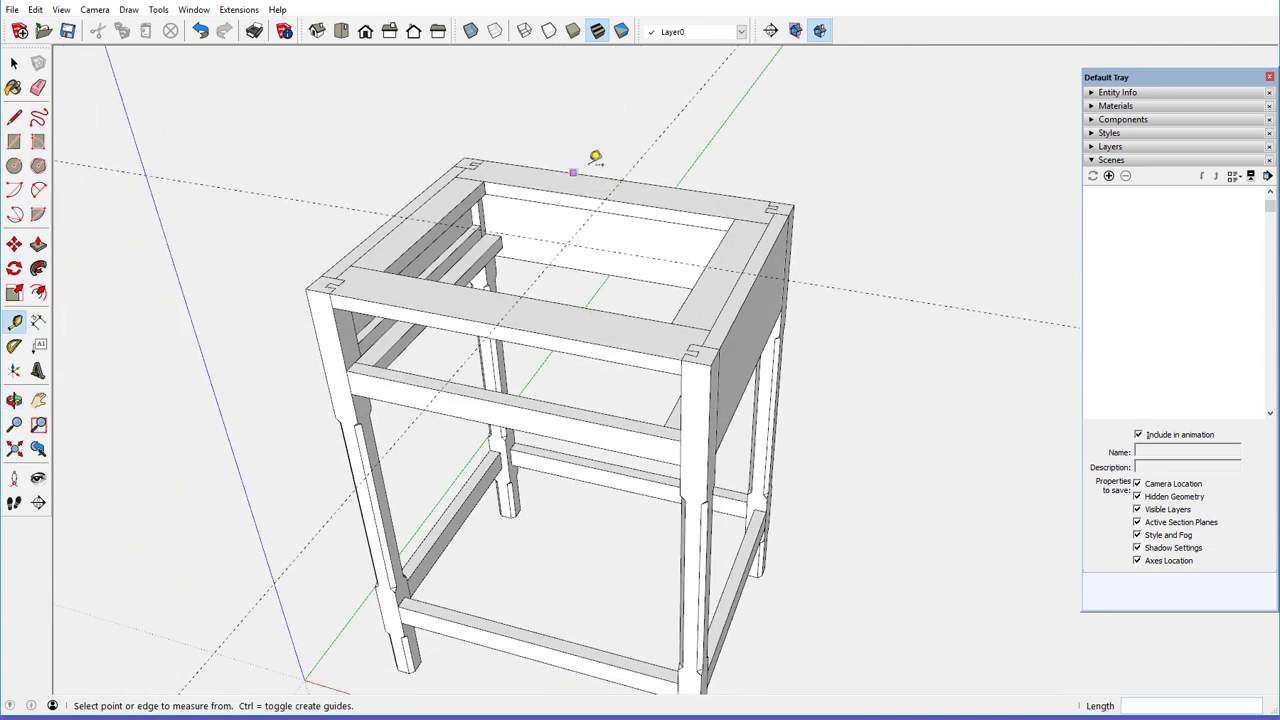
left_click(651, 144)
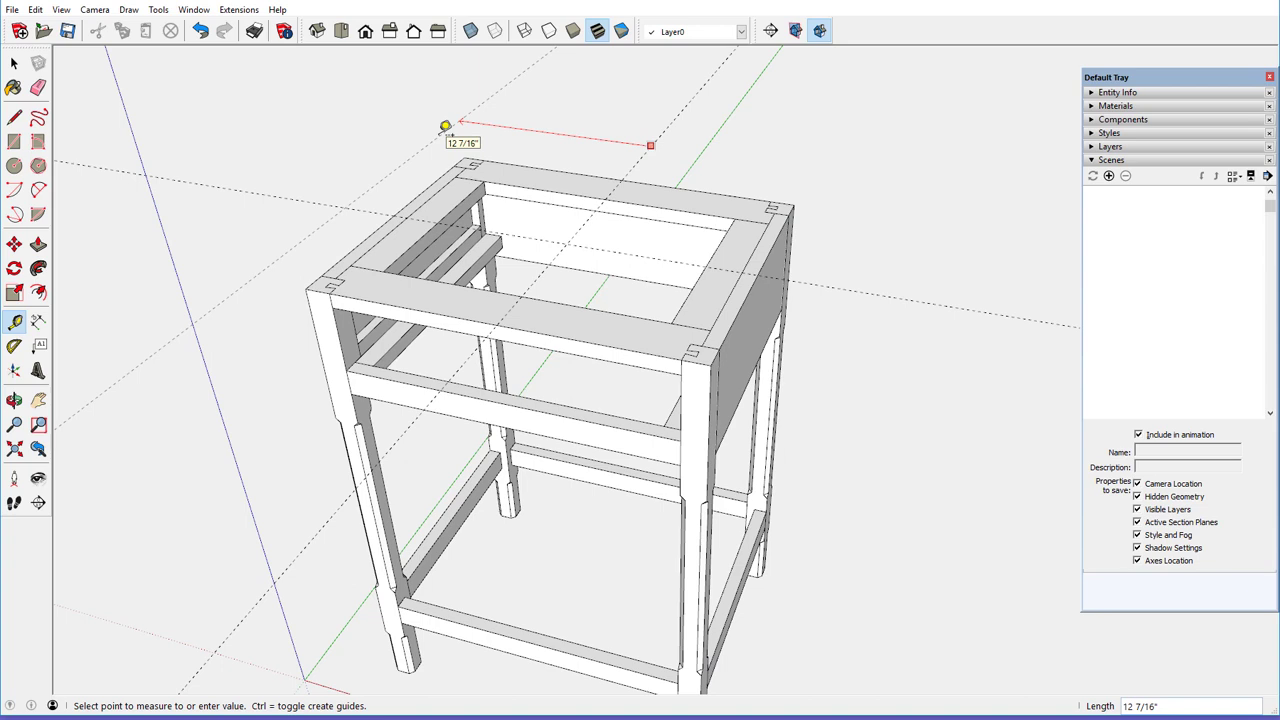
type("14 5/32")
left_click(445, 127)
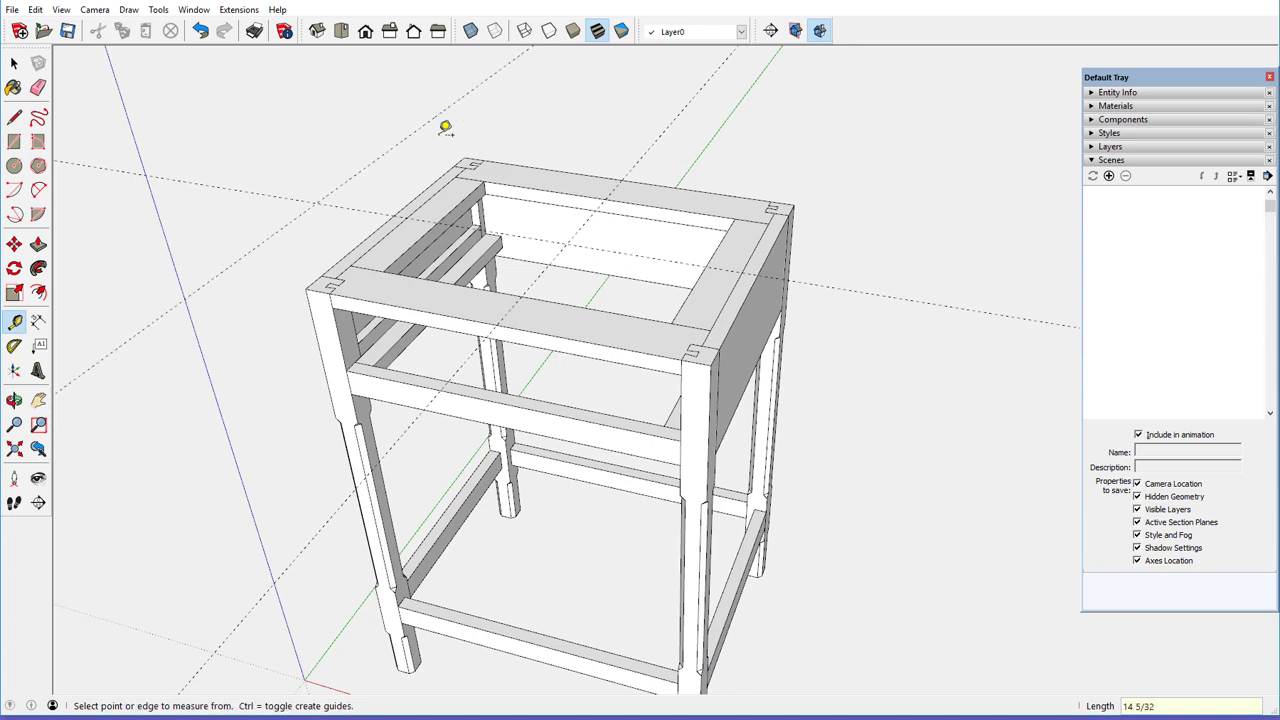
left_click(647, 151)
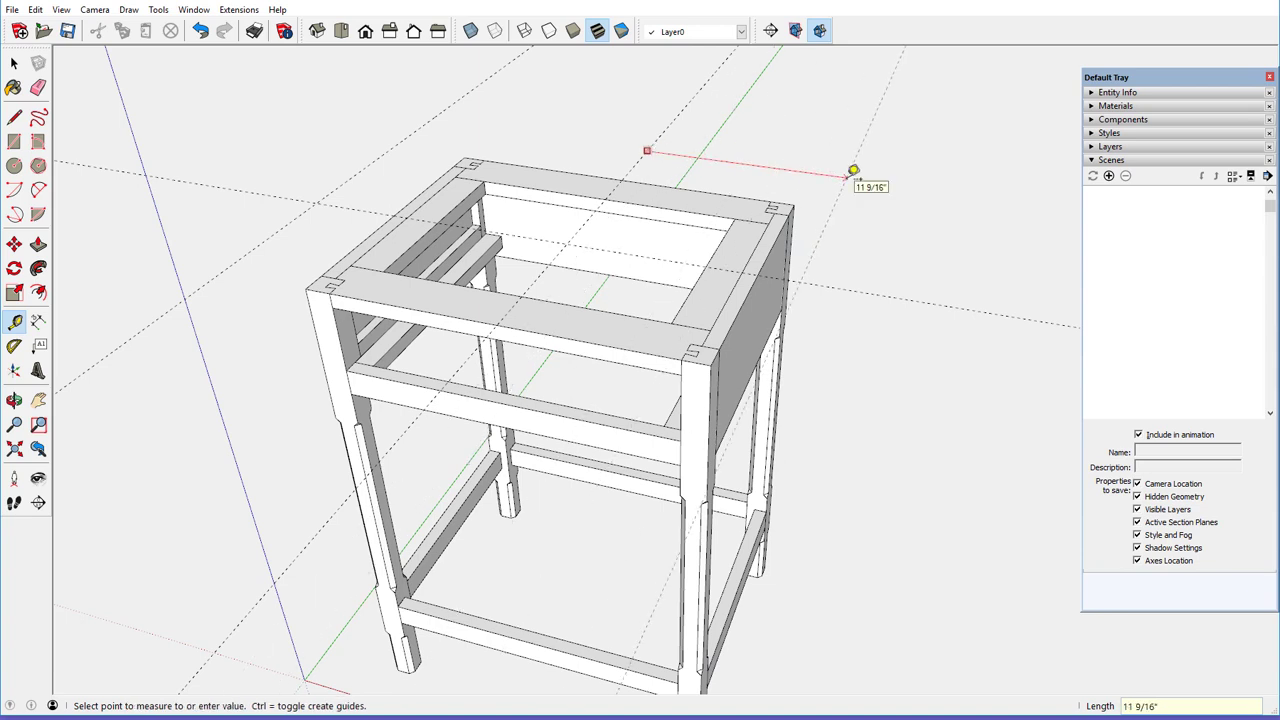
type("14 5/32")
left_click(853, 170)
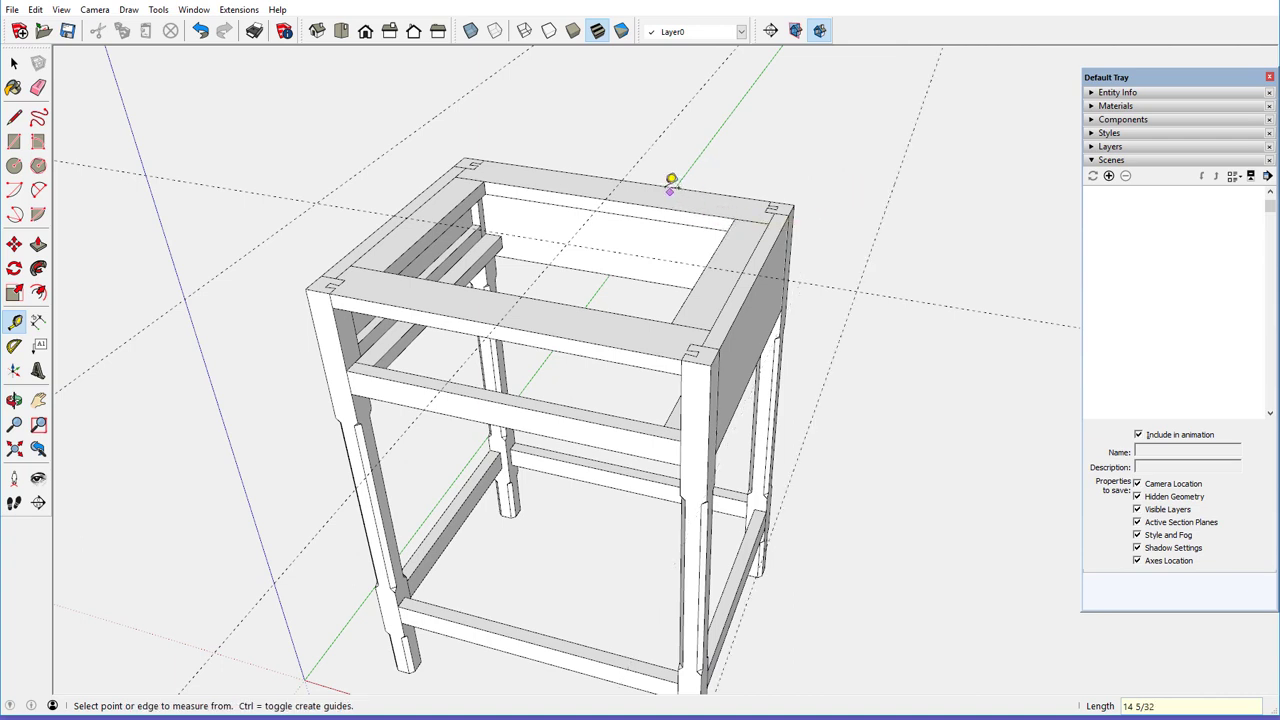
- Add two more guides, each offset 9 5/16" from an existing guide line
left_click(345, 207)
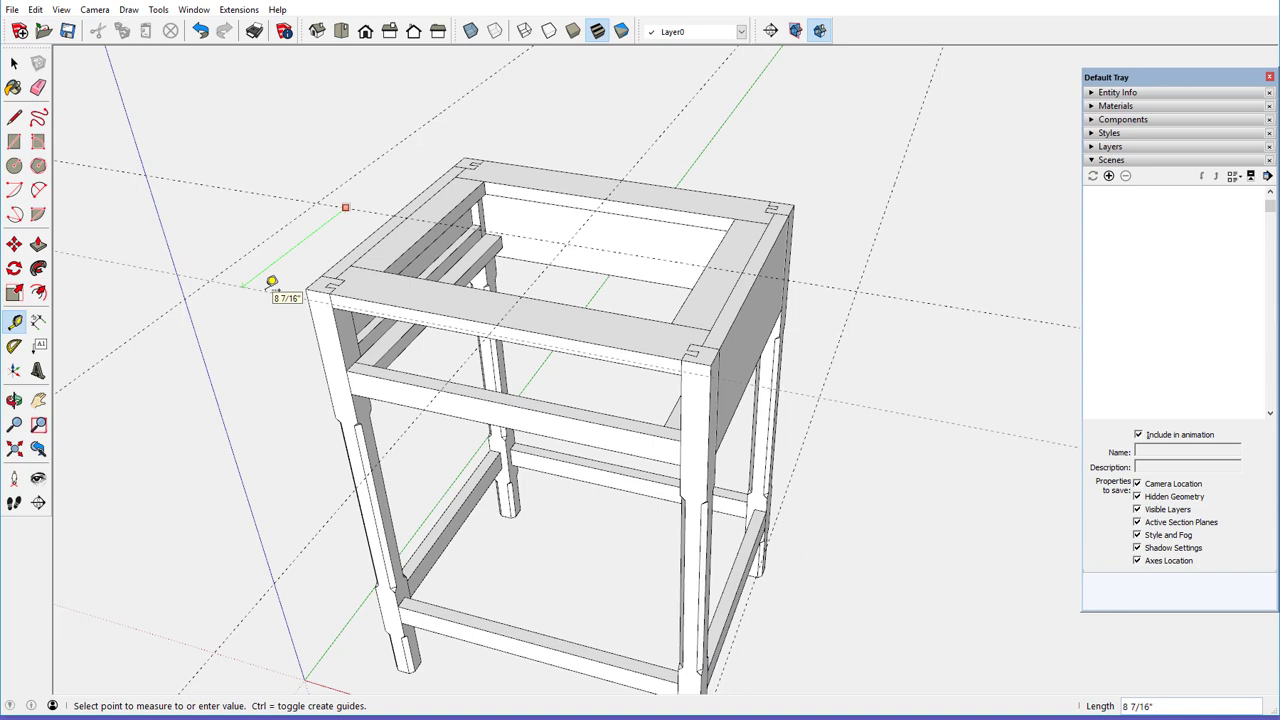
type("9")
key("Return")
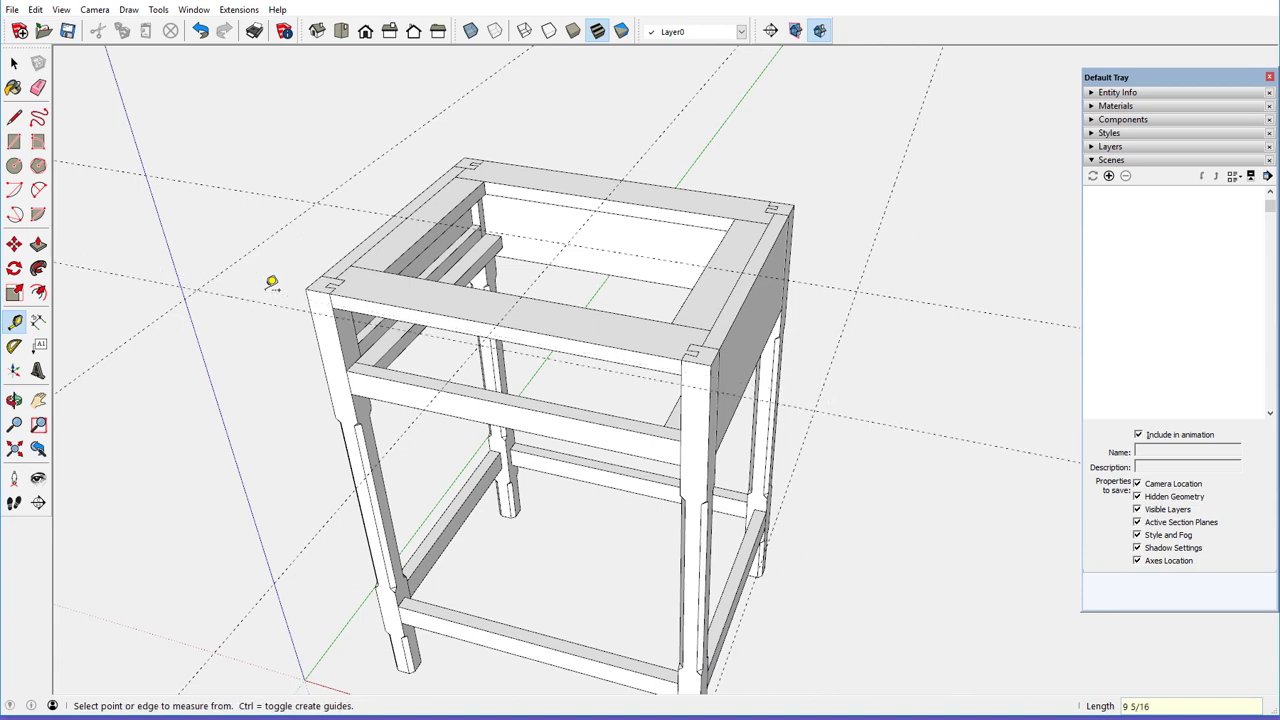
left_click(346, 207)
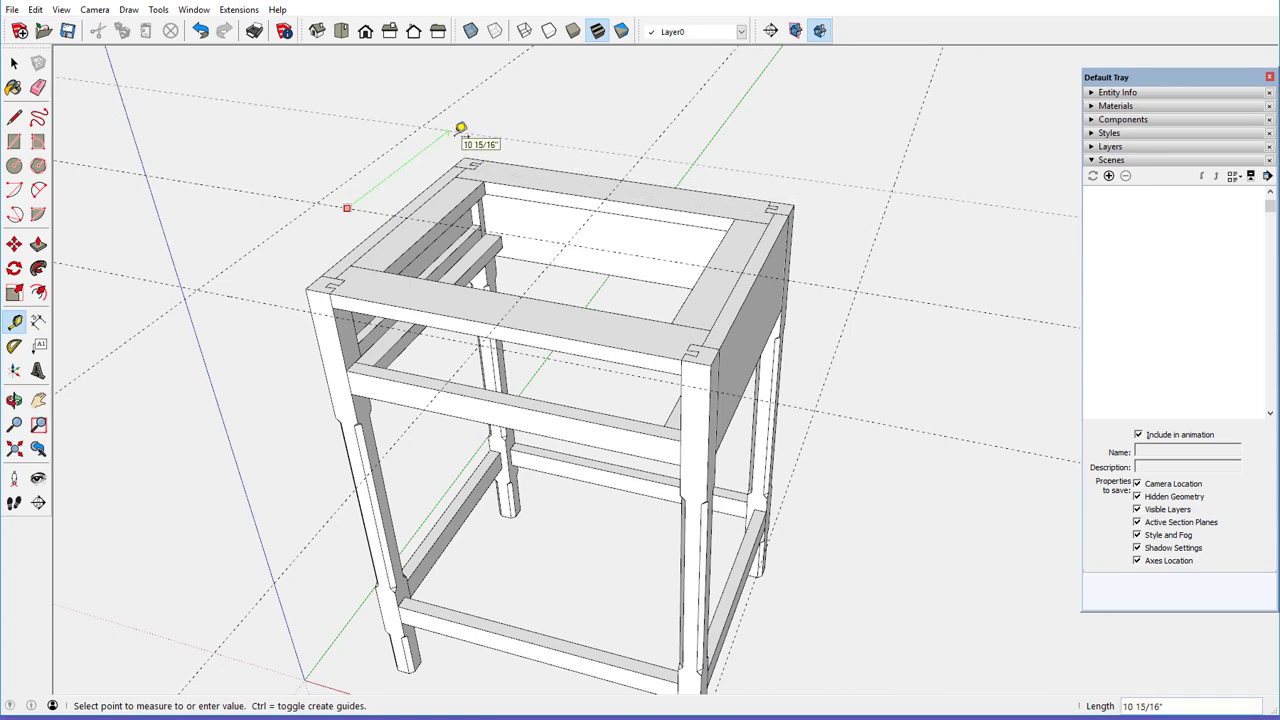
type("9 5/")
key("Return")
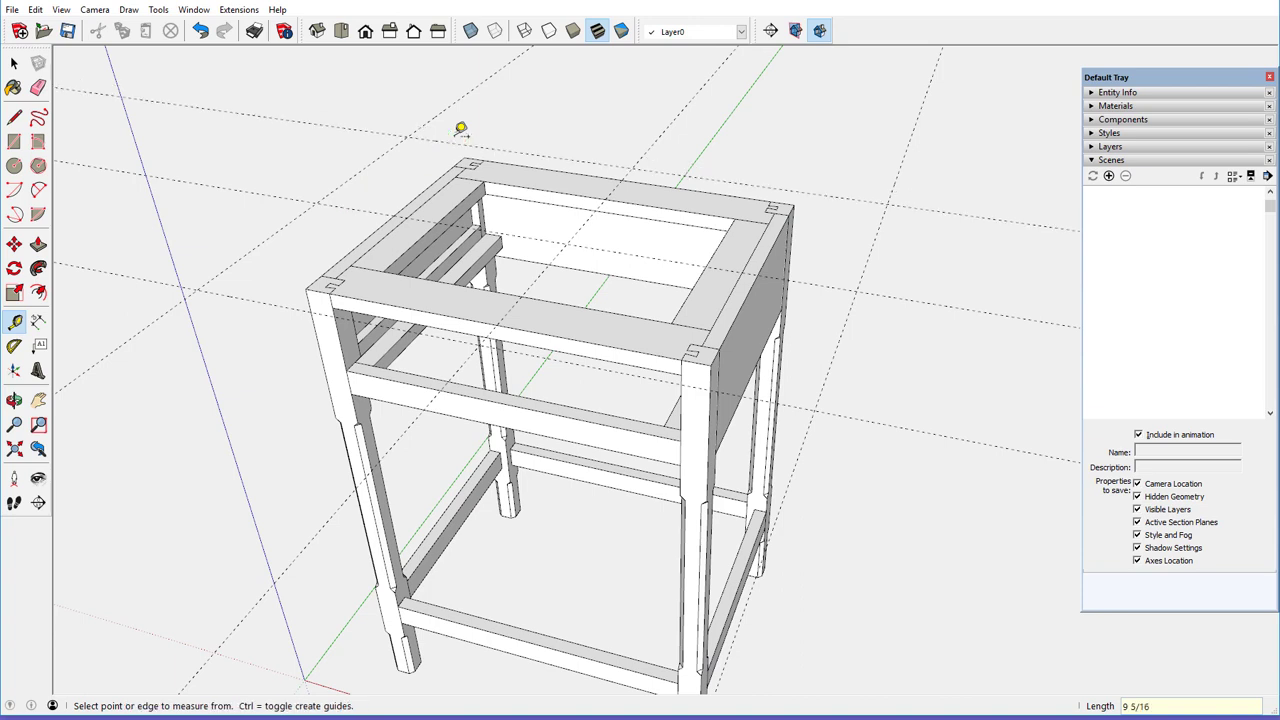
middle_click_drag(357, 282, 324, 282)
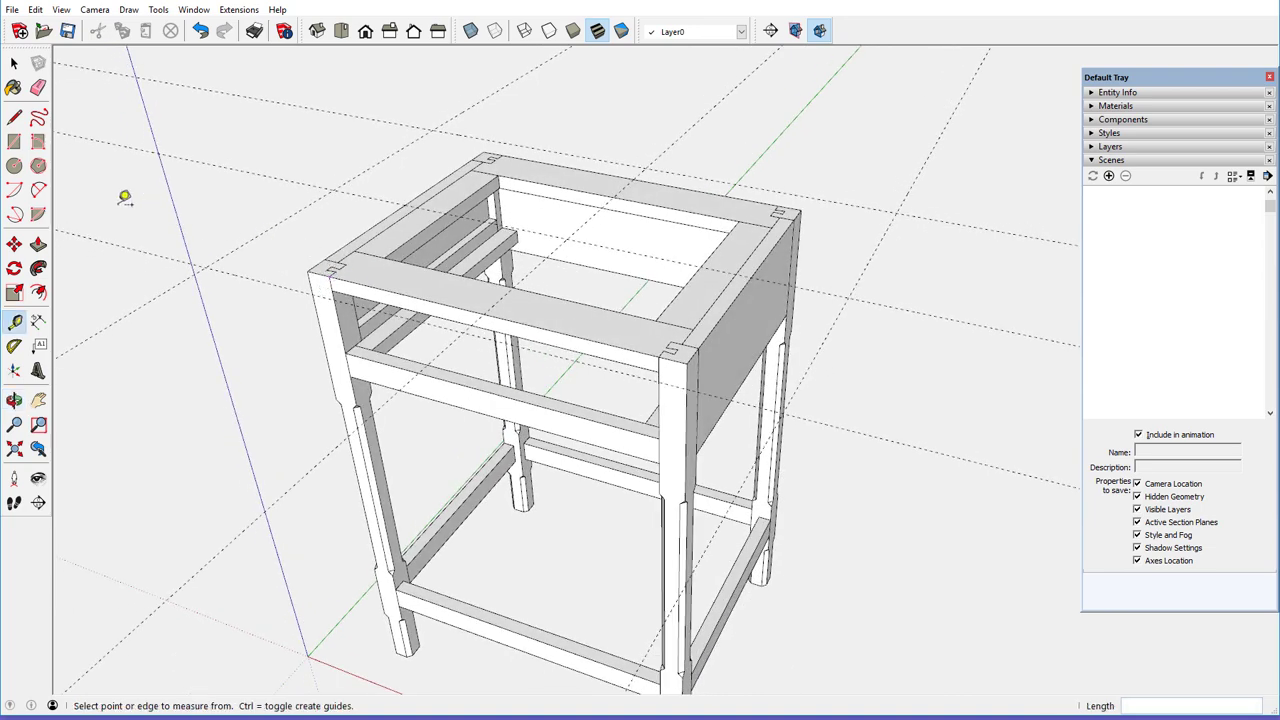
- Draw the 28 5/16" by 18 5/8" tabletop rectangle between opposite guide intersections
left_click(14, 141)
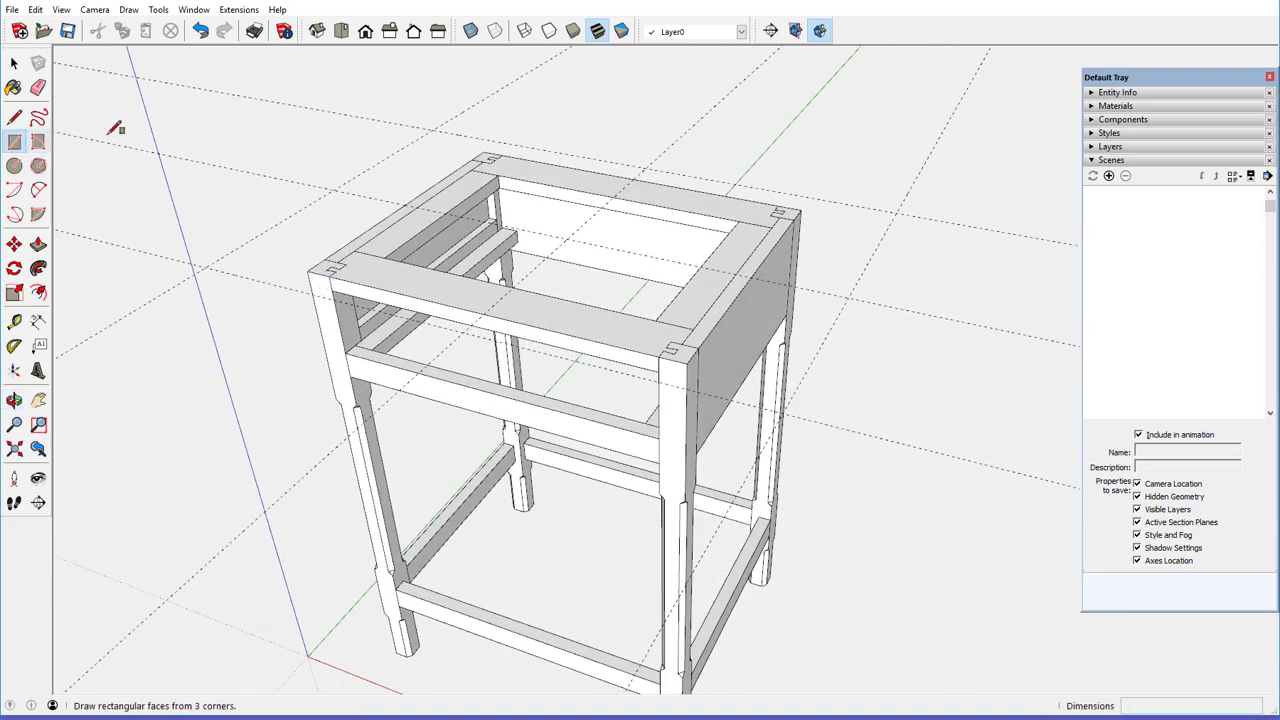
left_click(432, 130)
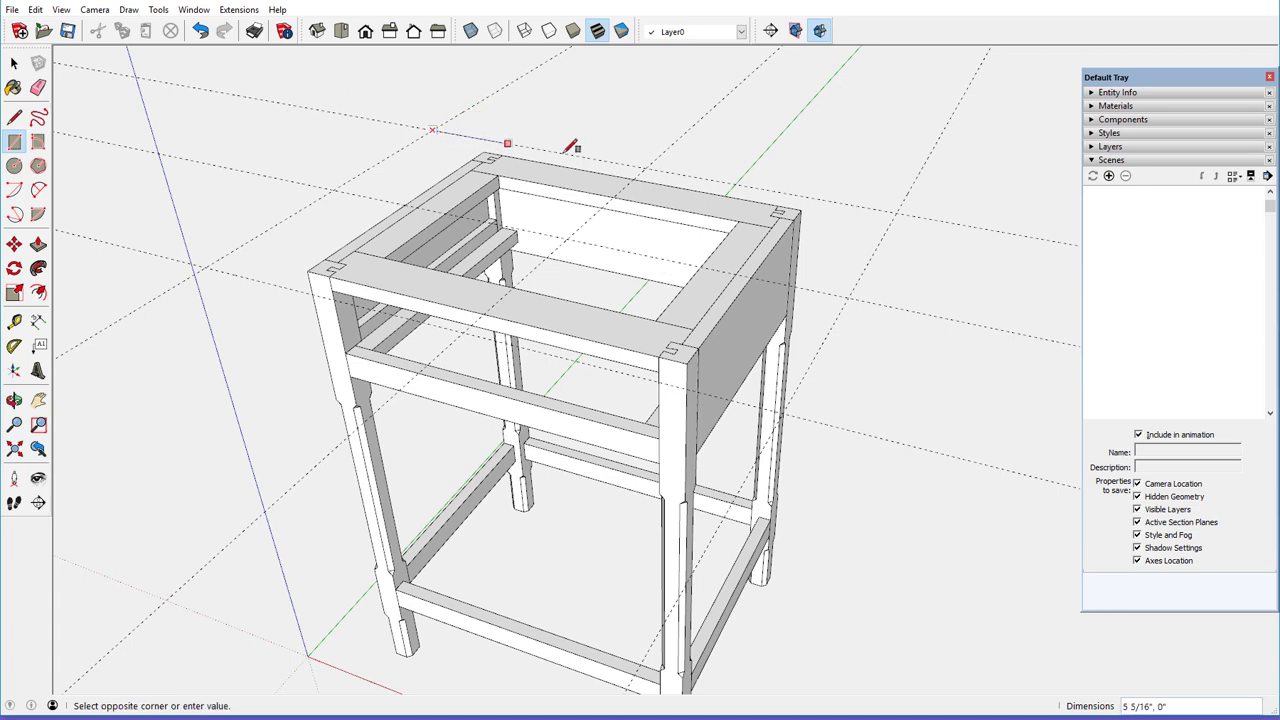
left_click(784, 409)
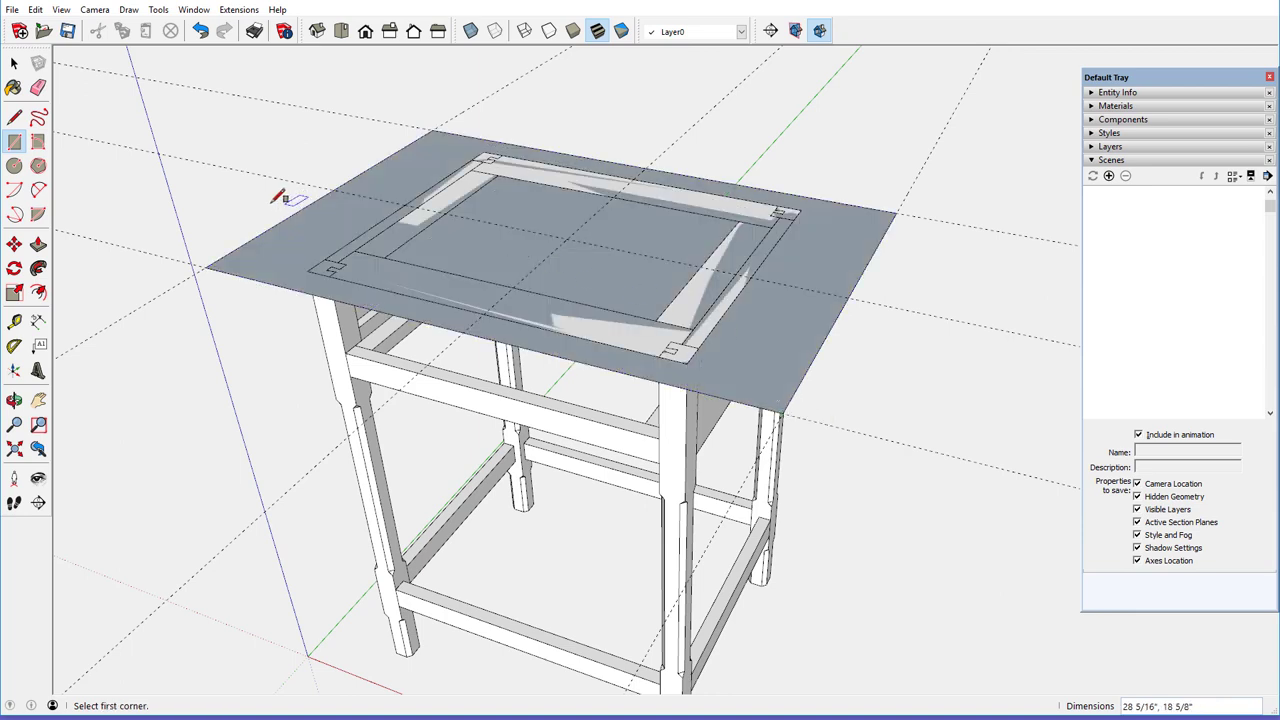
middle_click_drag(300, 228, 372, 226)
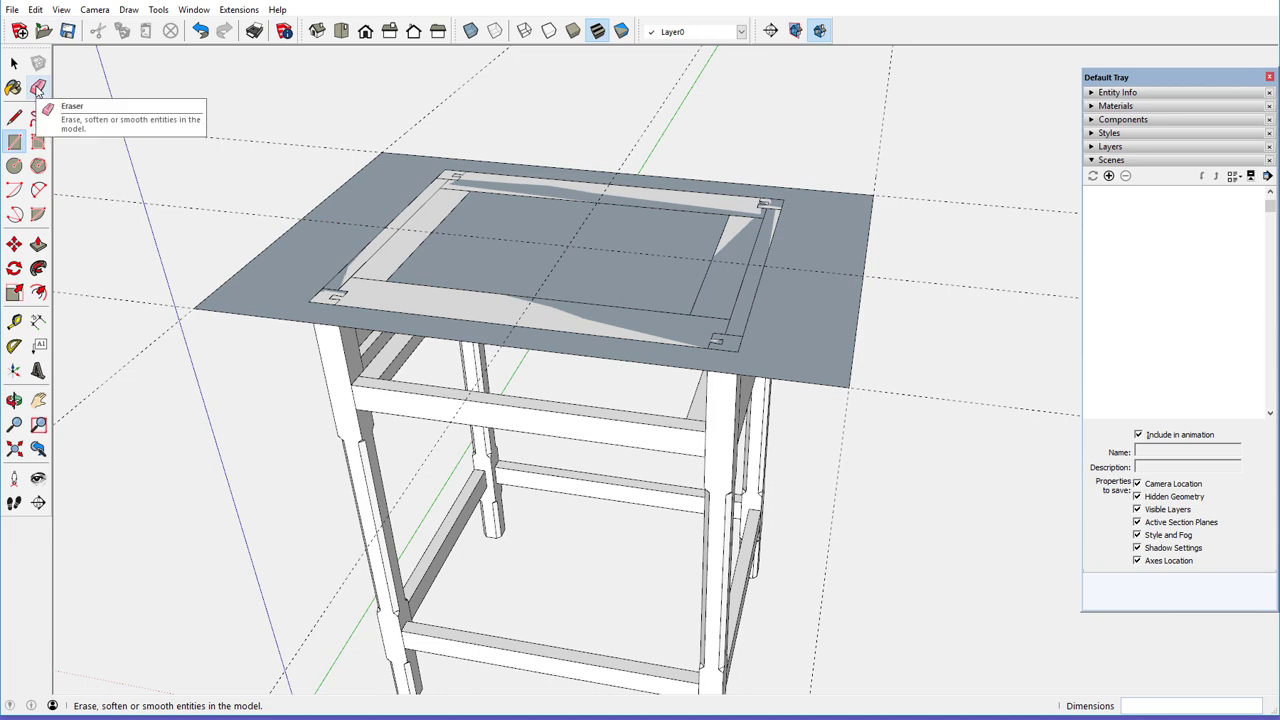
- Erase the old layout guides and place guides 1 1/2" in from both tabletop ends
left_click(37, 87)
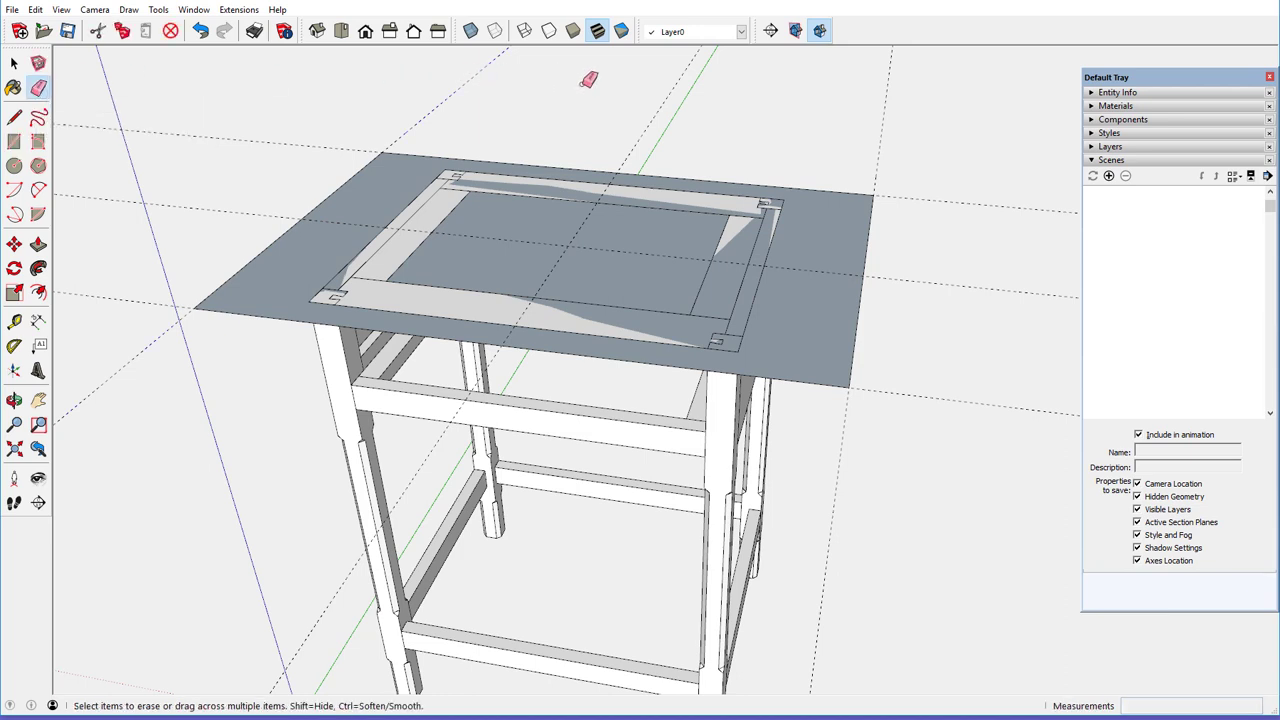
mouse_move(588, 79)
left_mouse_down()
mouse_move(897, 113)
mouse_move(933, 135)
mouse_move(942, 165)
mouse_move(909, 406)
left_mouse_up()
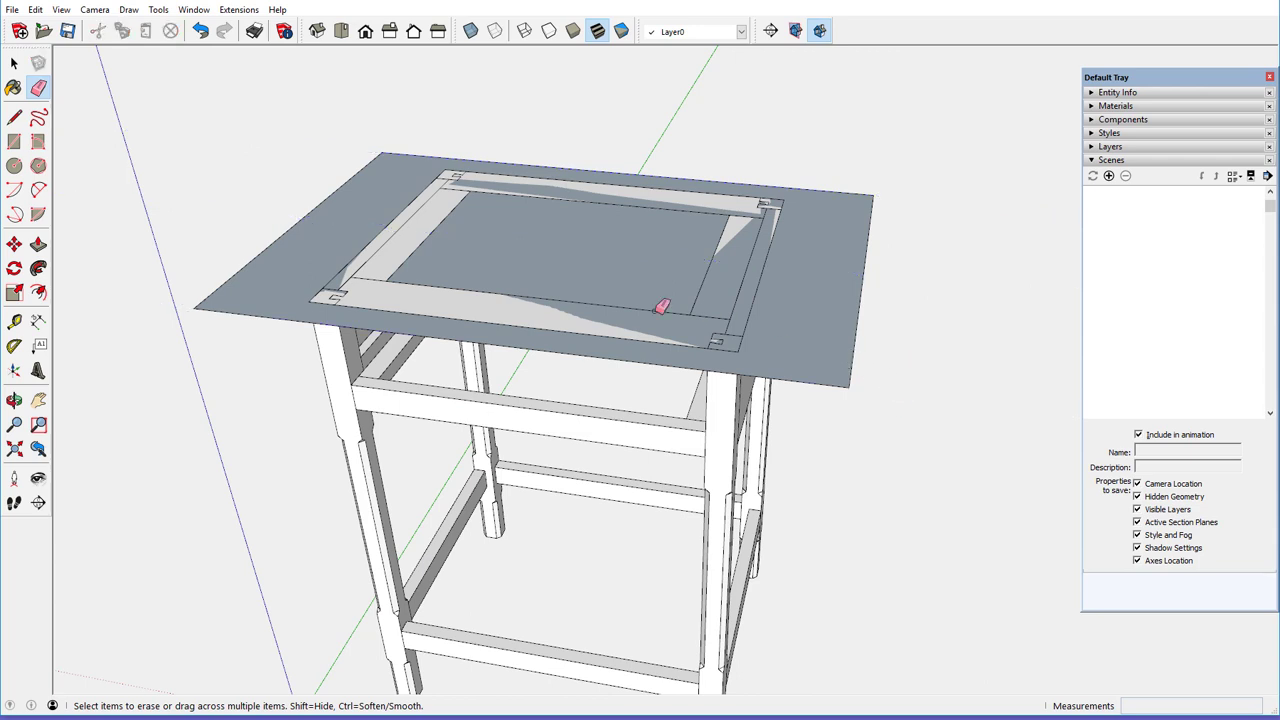
left_click(20, 326)
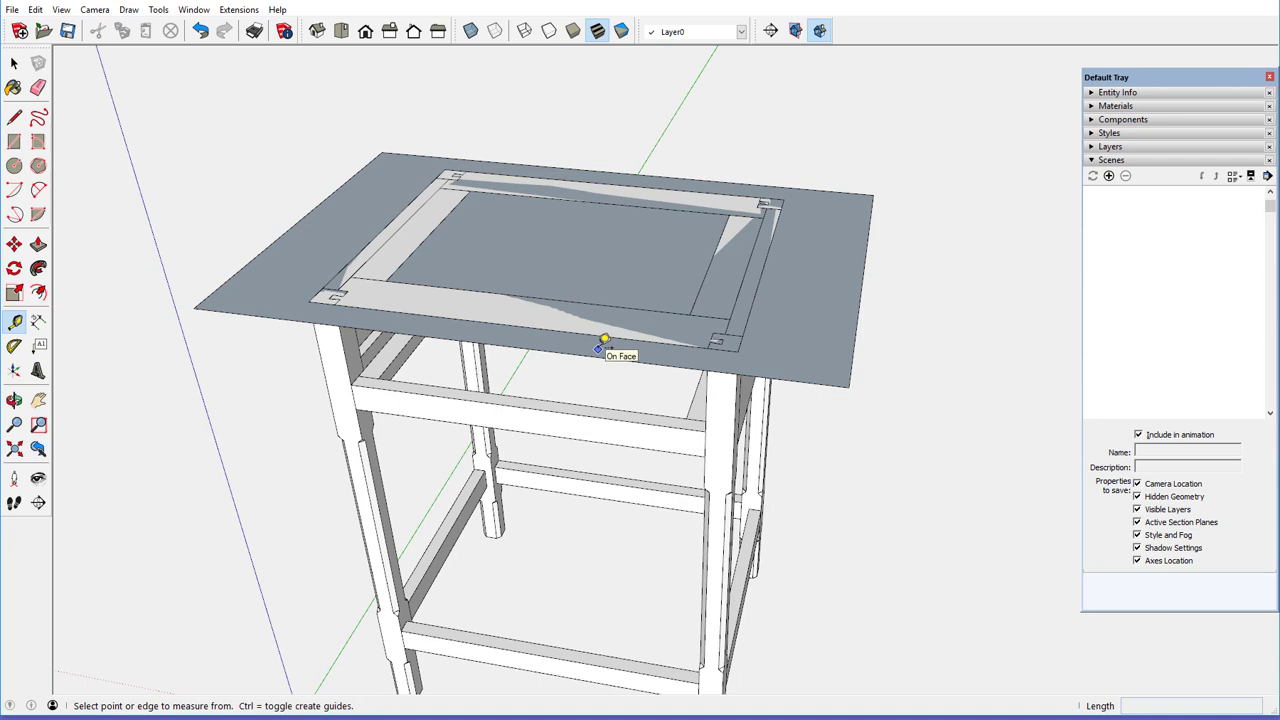
left_click(860, 294)
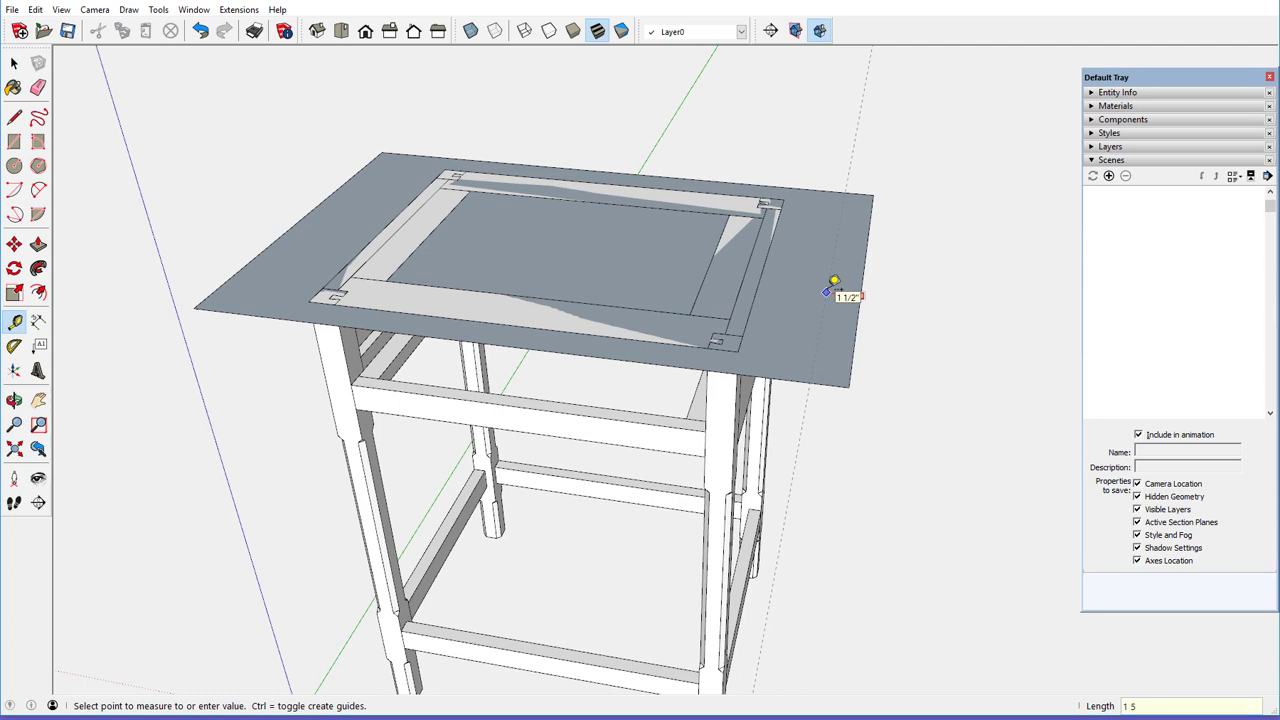
left_click(831, 287)
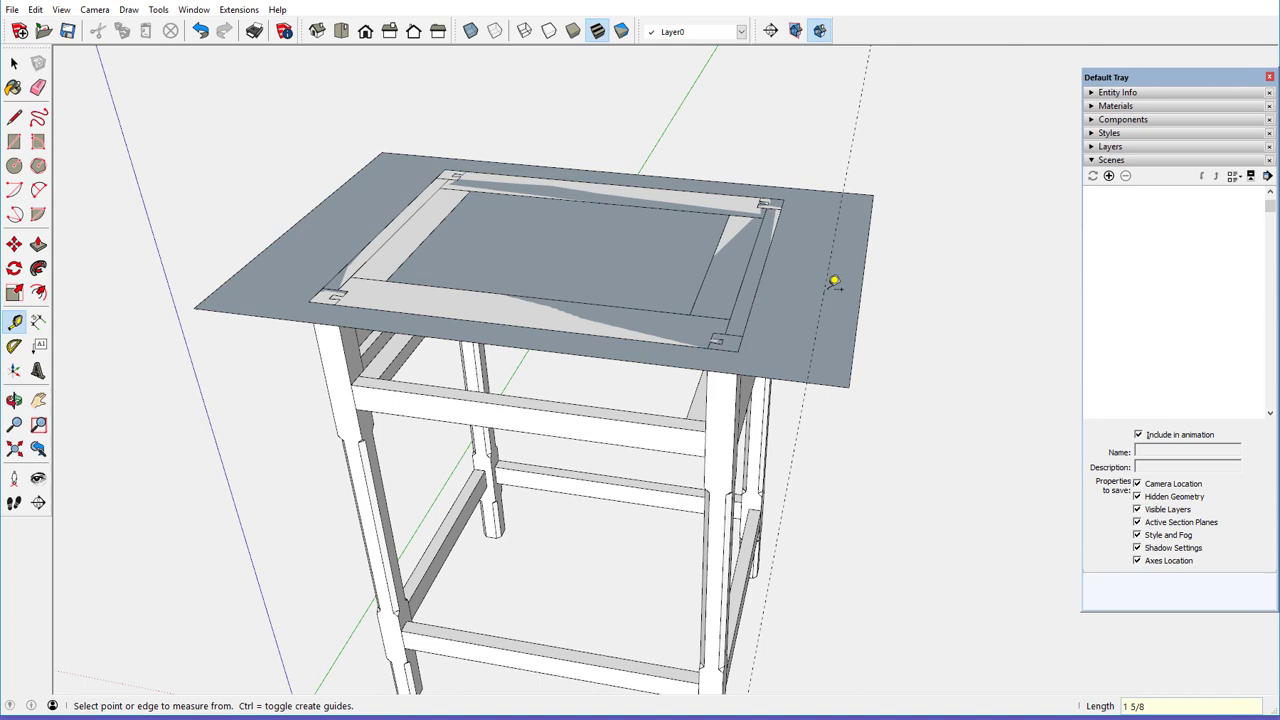
left_click(287, 231)
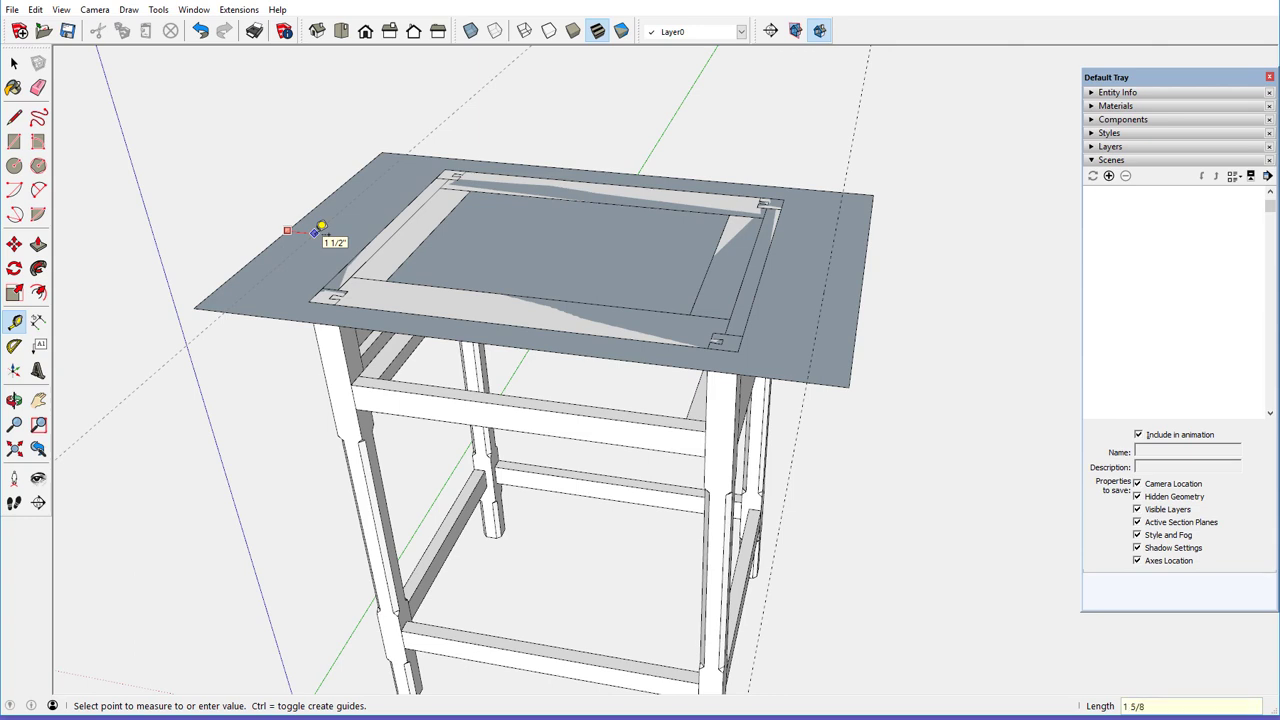
left_click(321, 226)
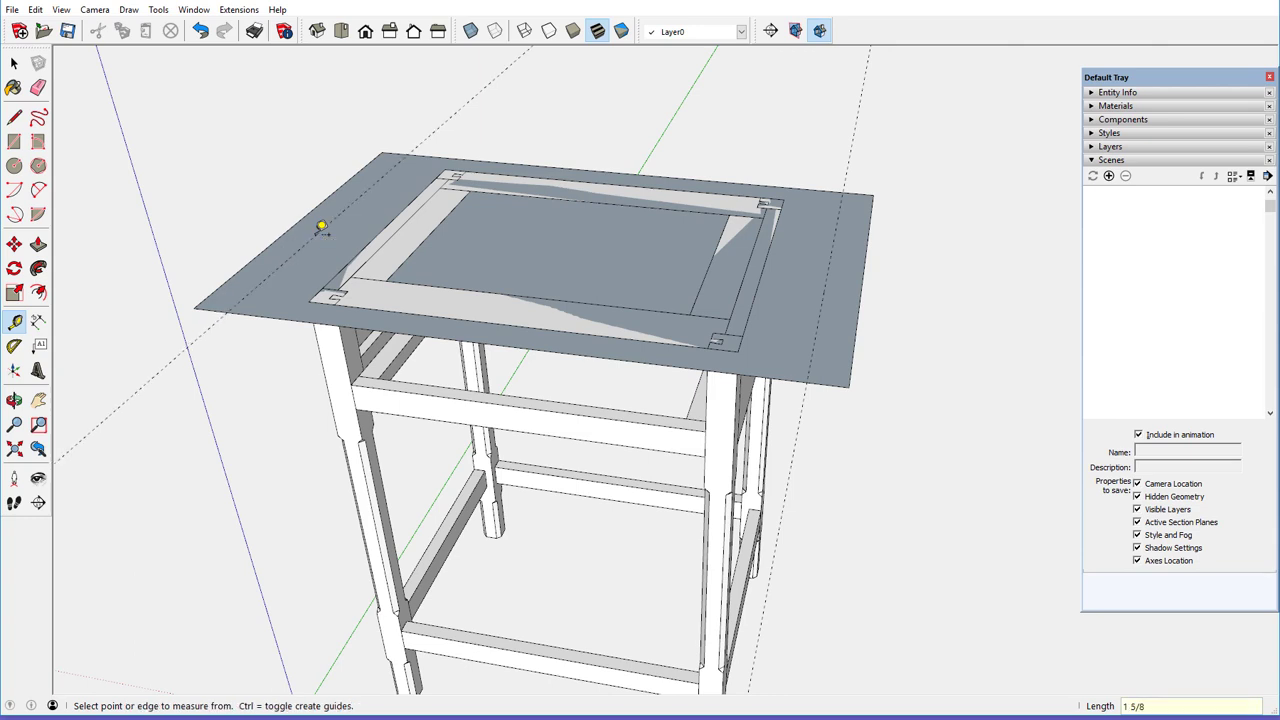
left_click(14, 117)
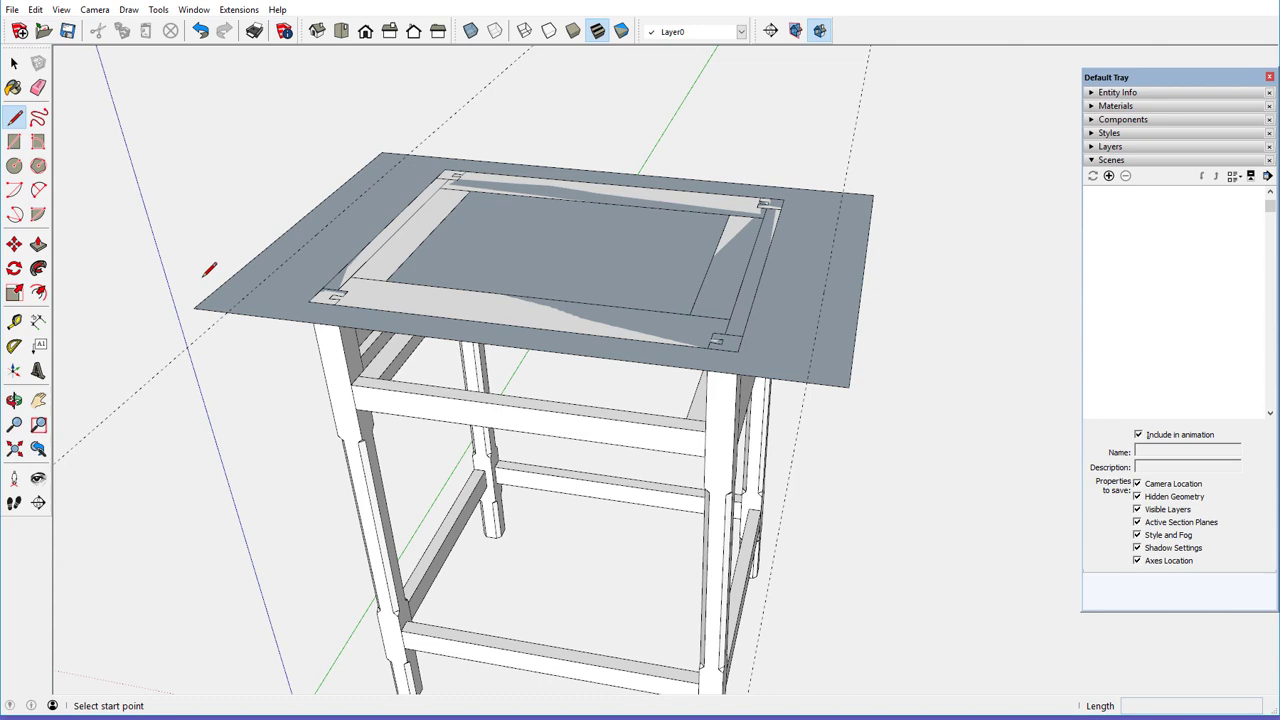
- Draw lines across the left and right ends of the tabletop, splitting off narrow end strips
left_click(243, 298)
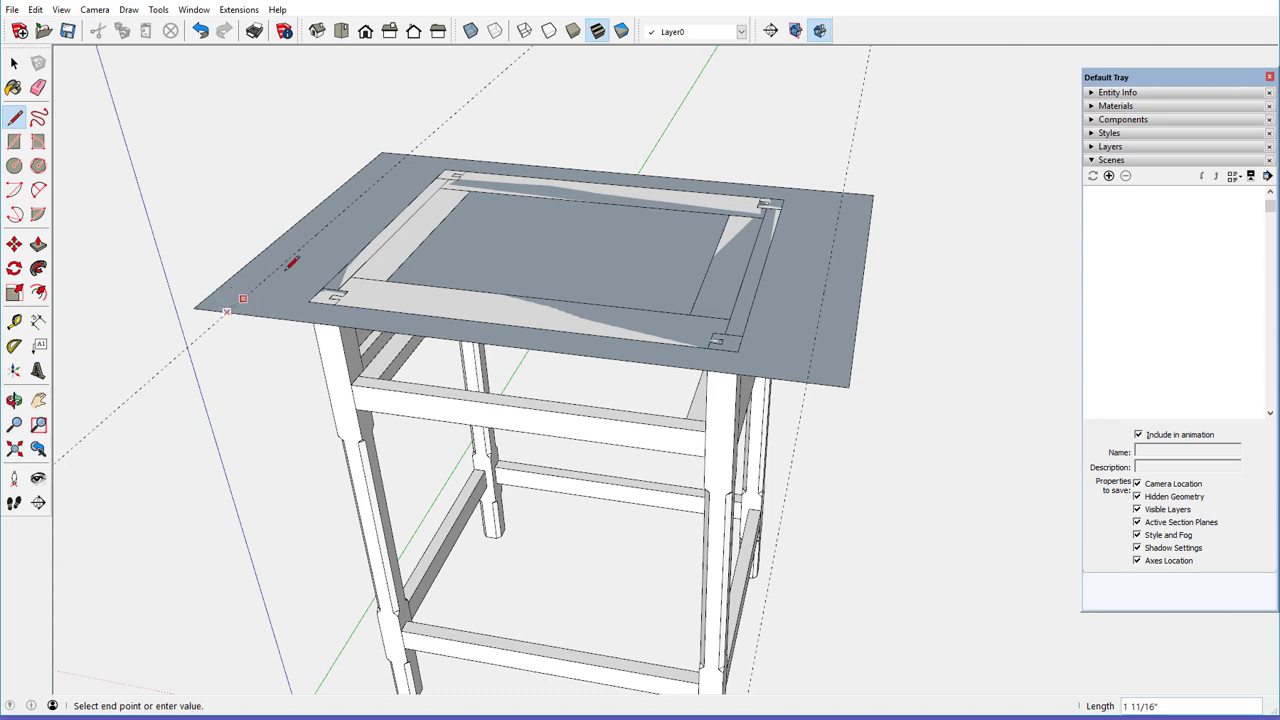
left_click(413, 158)
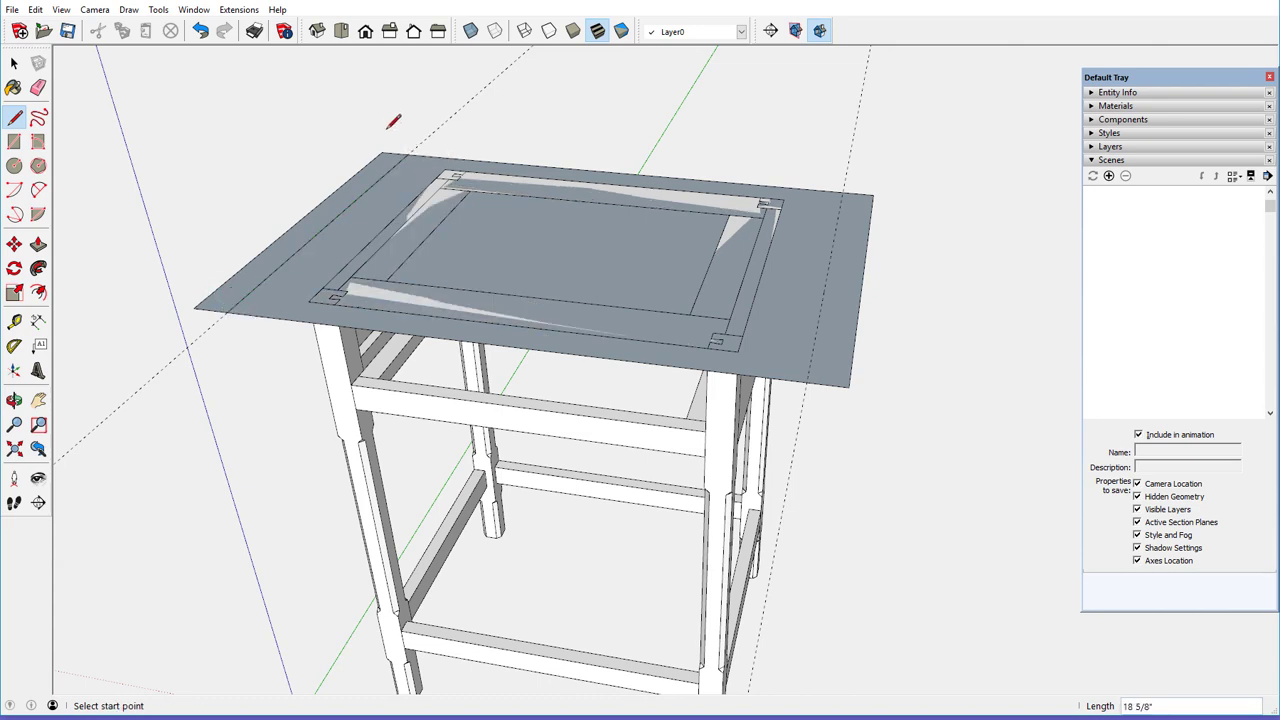
left_click(843, 190)
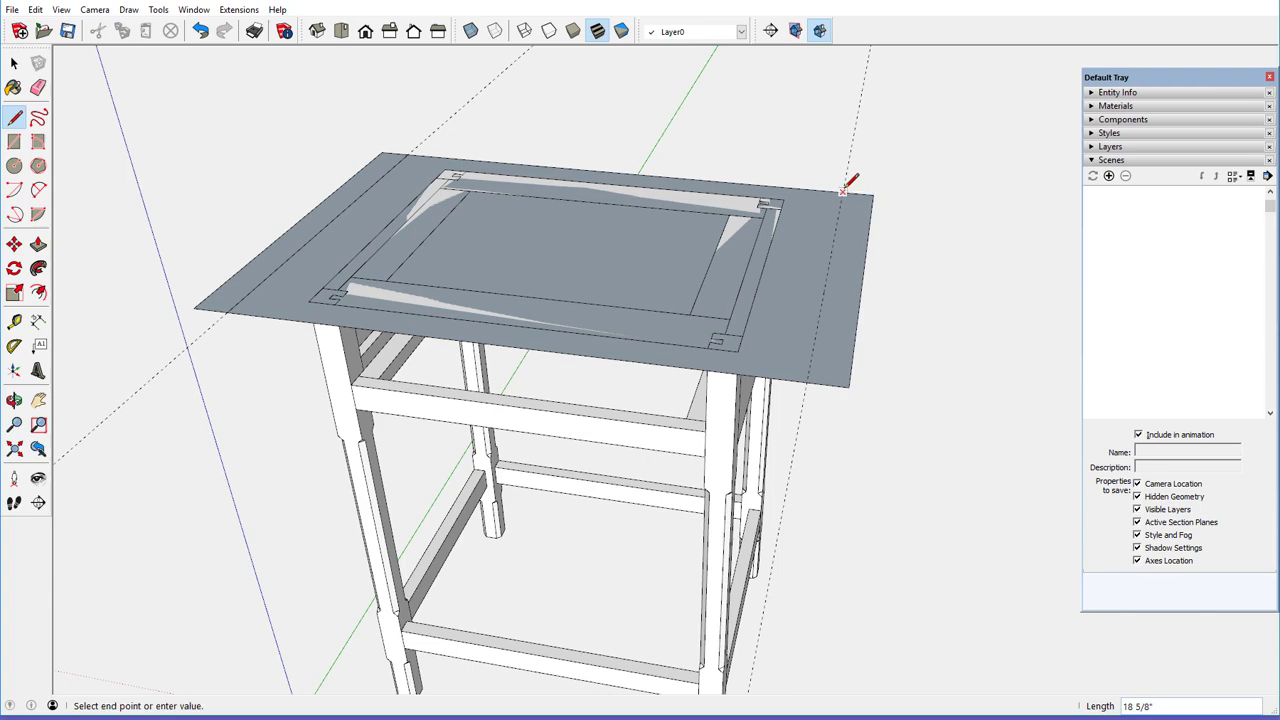
left_click(810, 372)
mouse_move(868, 245)
middle_mouse_down()
mouse_move(806, 241)
mouse_move(790, 182)
middle_mouse_up()
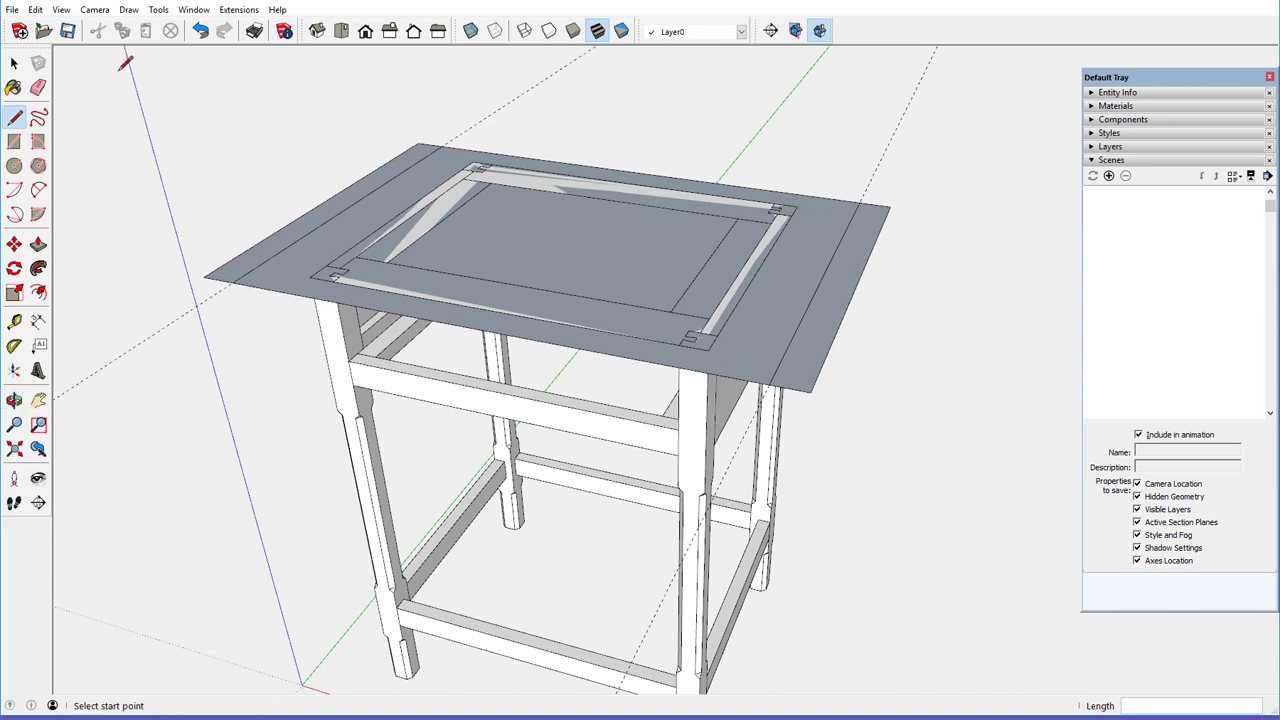
left_click(40, 90)
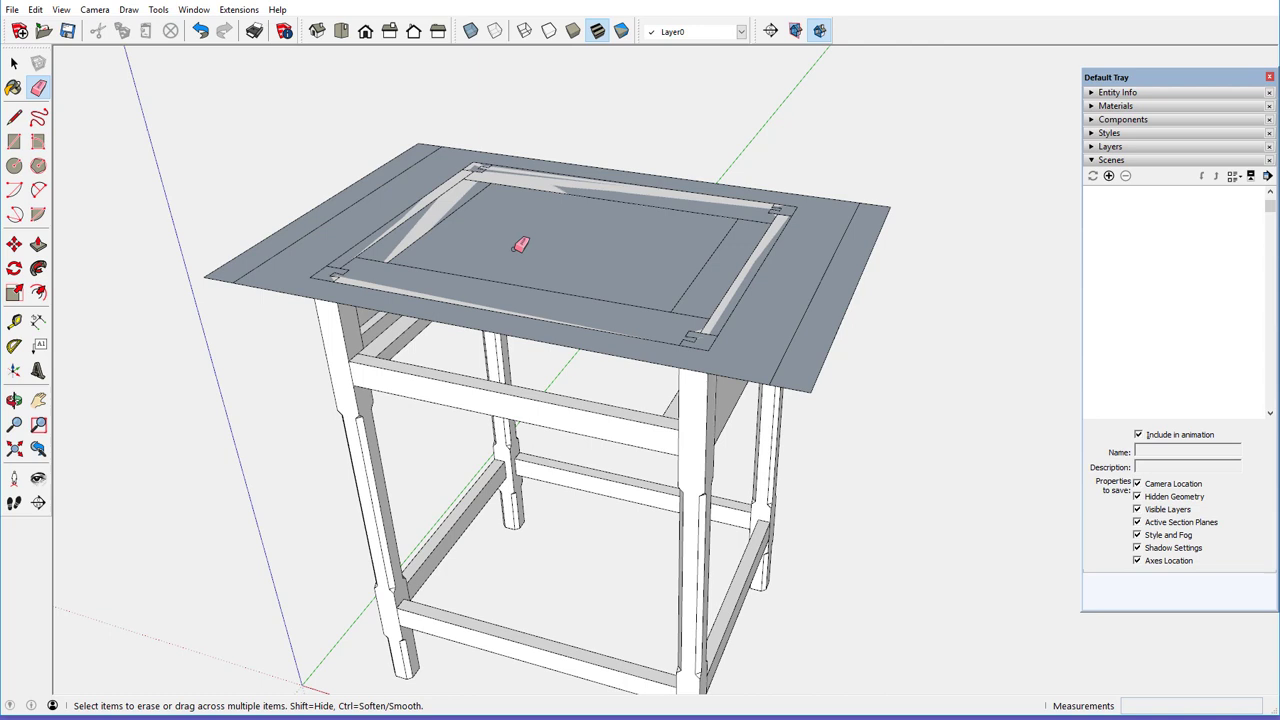
middle_click_drag(523, 240, 514, 263)
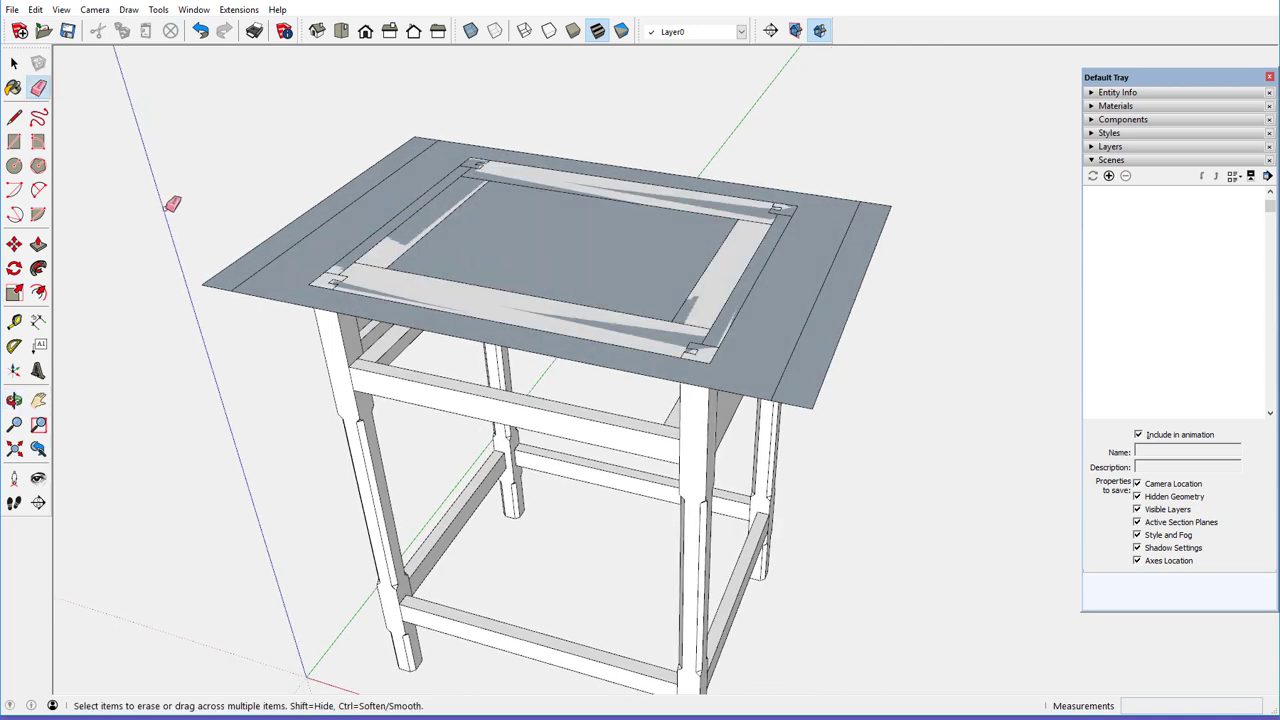
- Make the middle tabletop face a component named Top
left_click(14, 63)
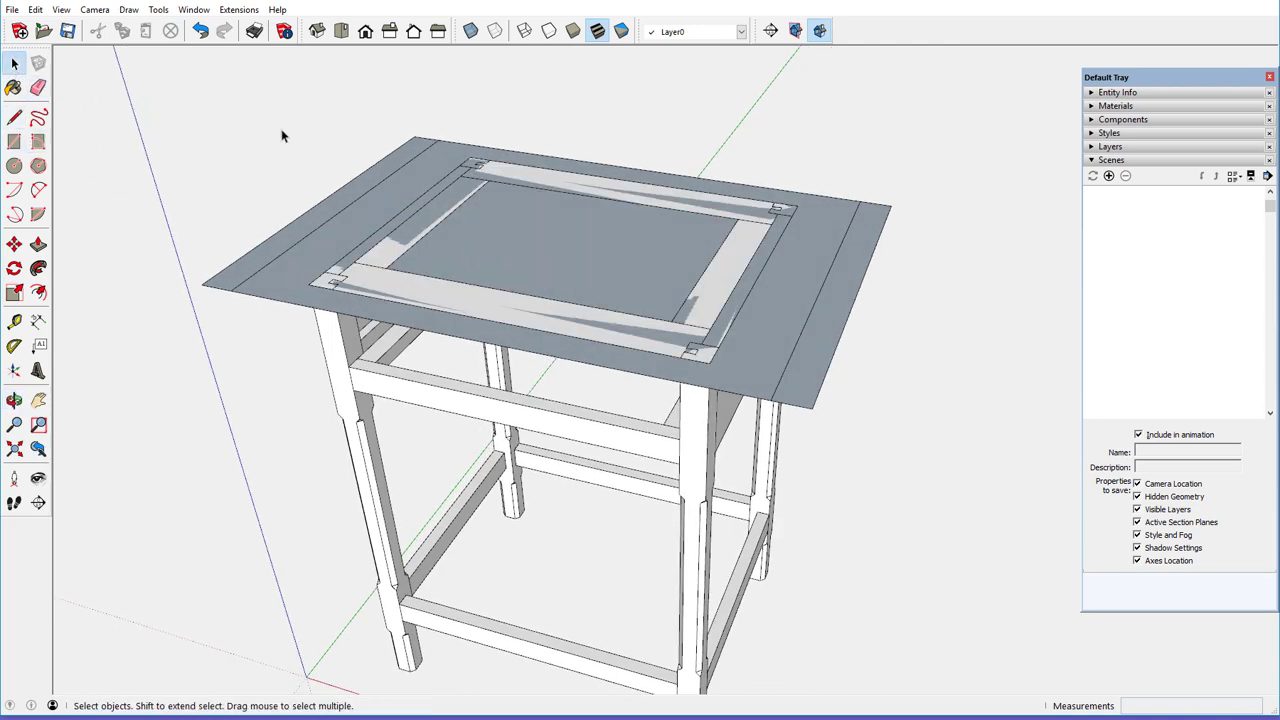
double_click(391, 194)
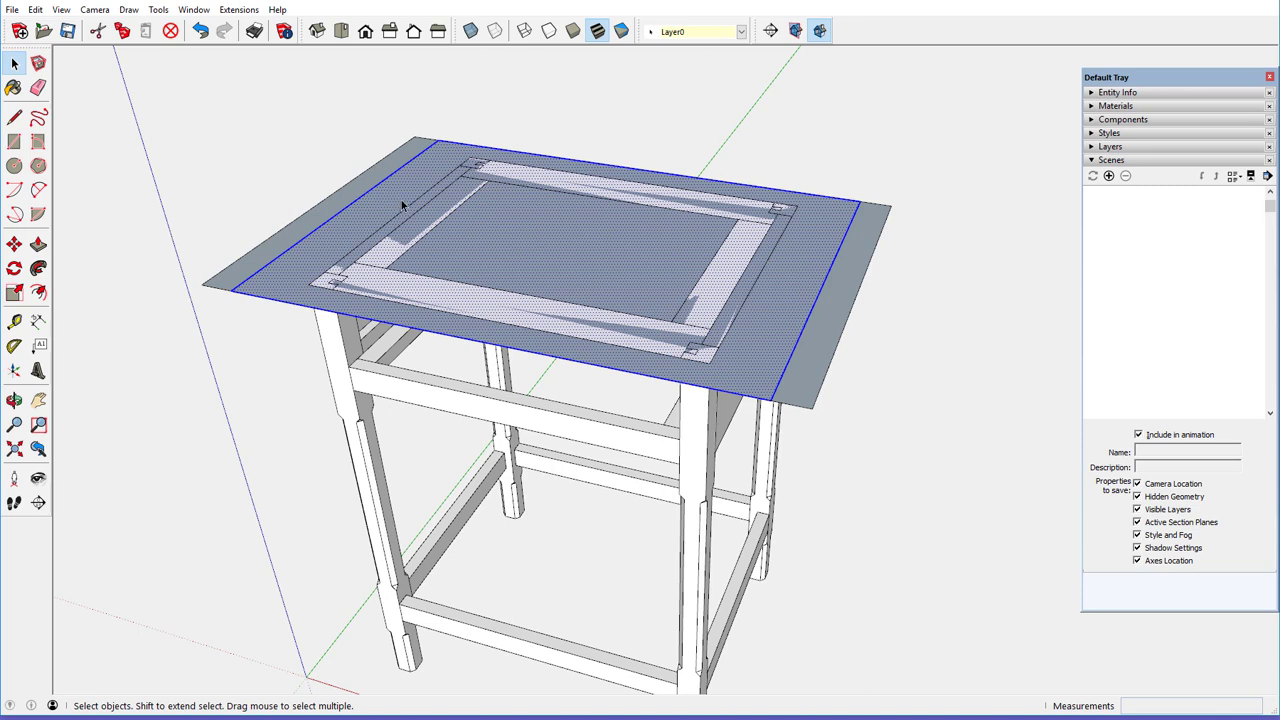
right_click(399, 197)
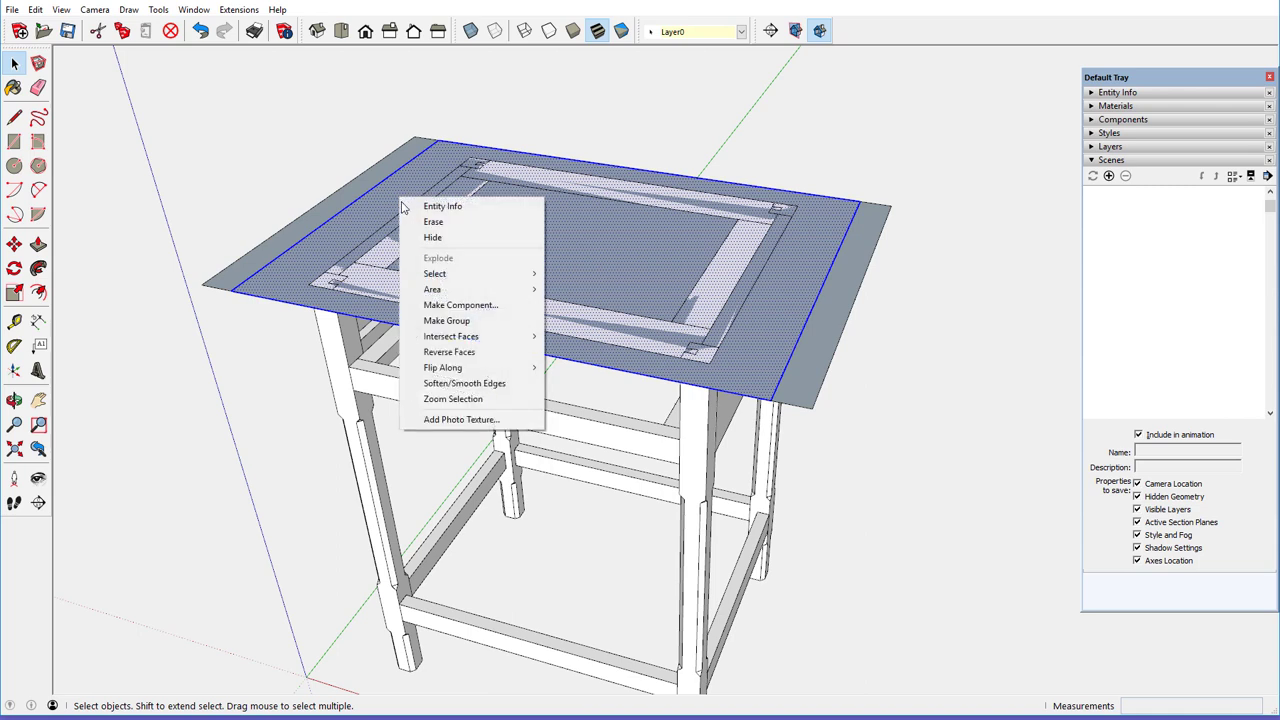
left_click(445, 306)
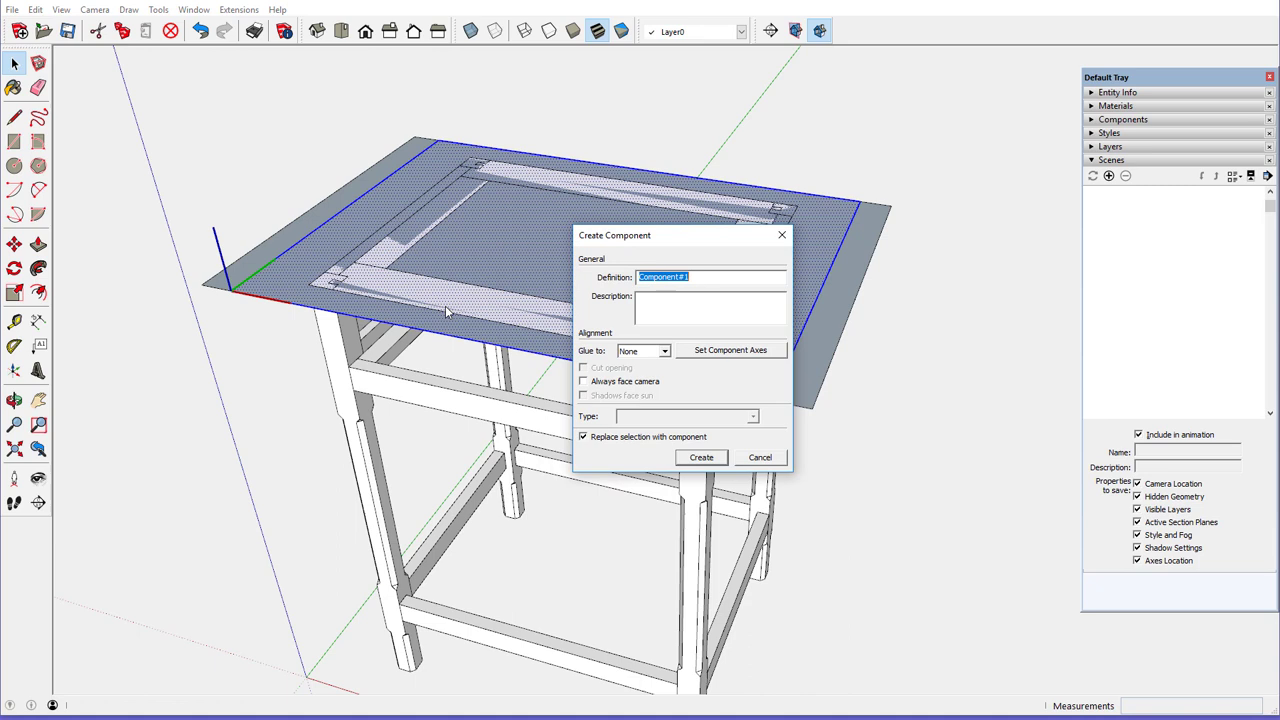
type("Top")
key("Return")
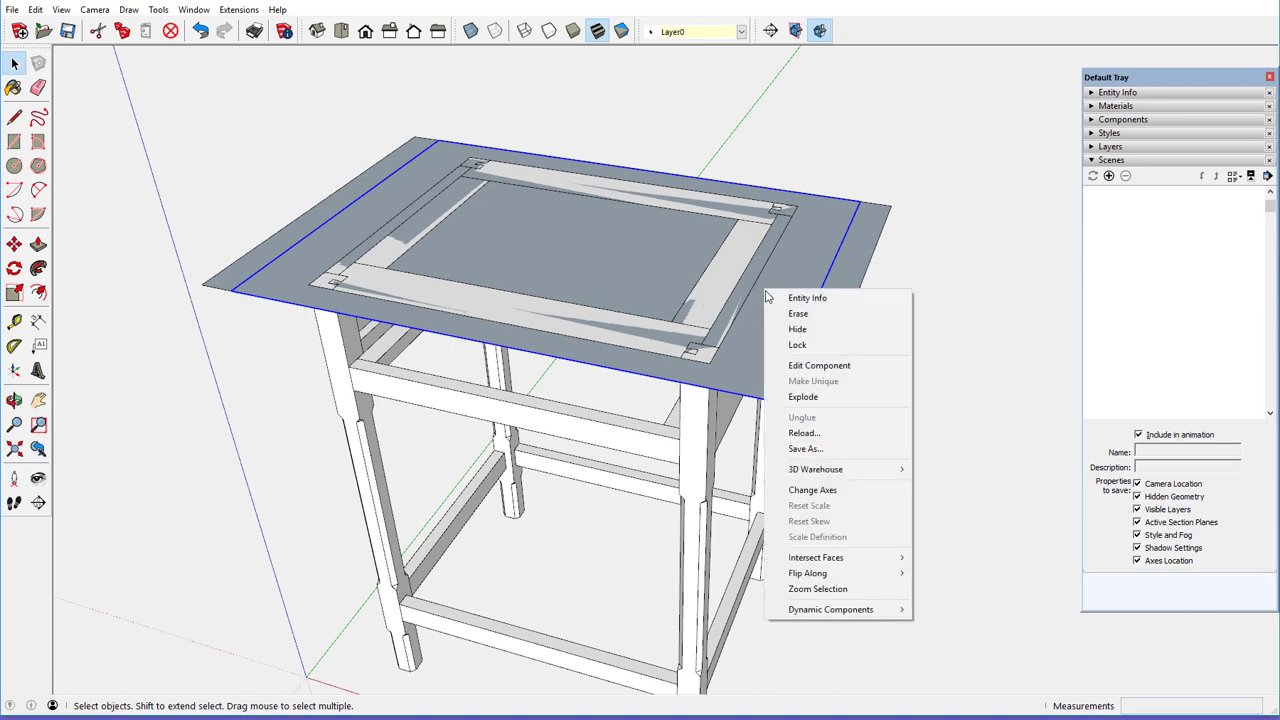
- Inside the Top component, pull the face up 3/4" thick, then close the component
left_click(815, 365)
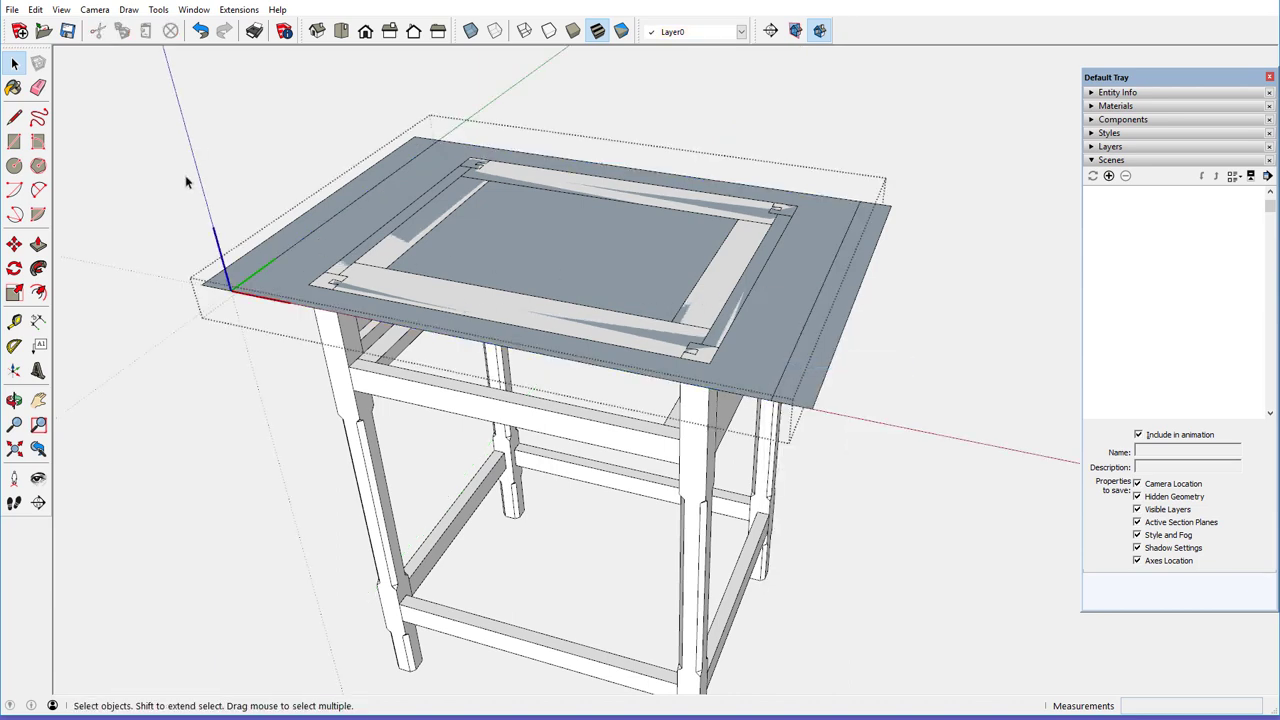
left_click(38, 244)
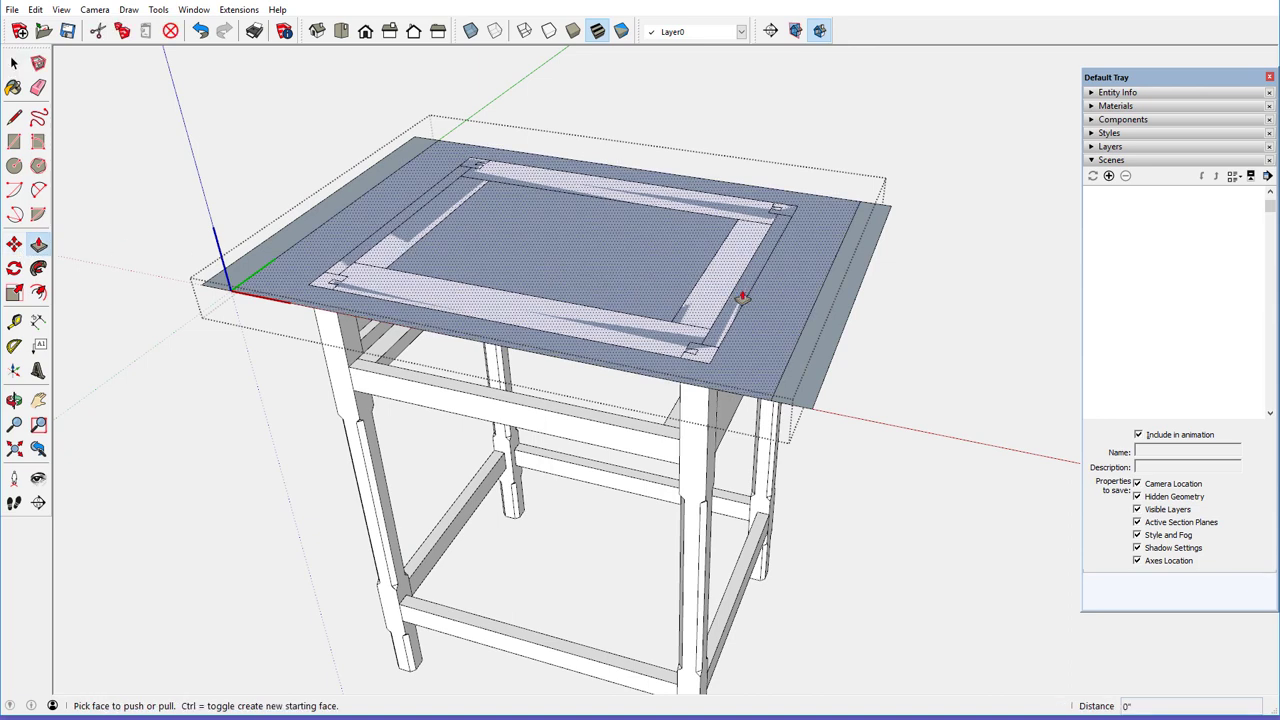
left_click(774, 297)
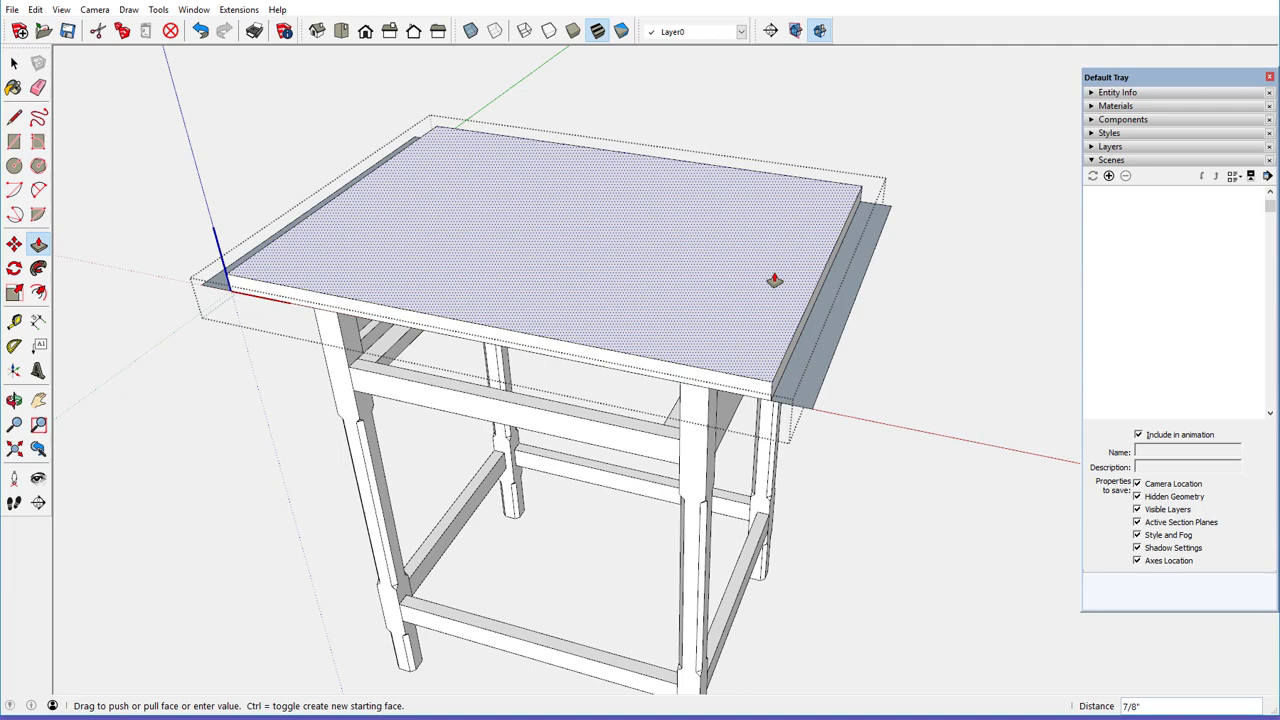
key("Return")
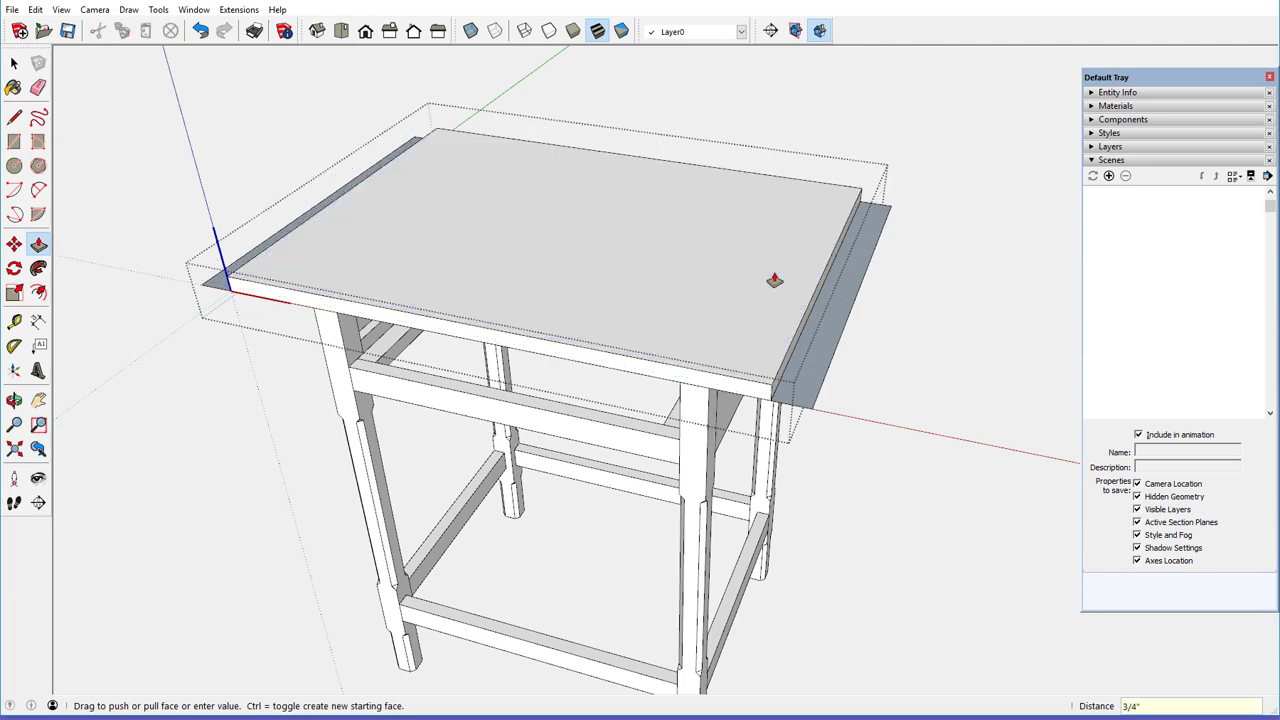
scroll(443, 217, "down", 2)
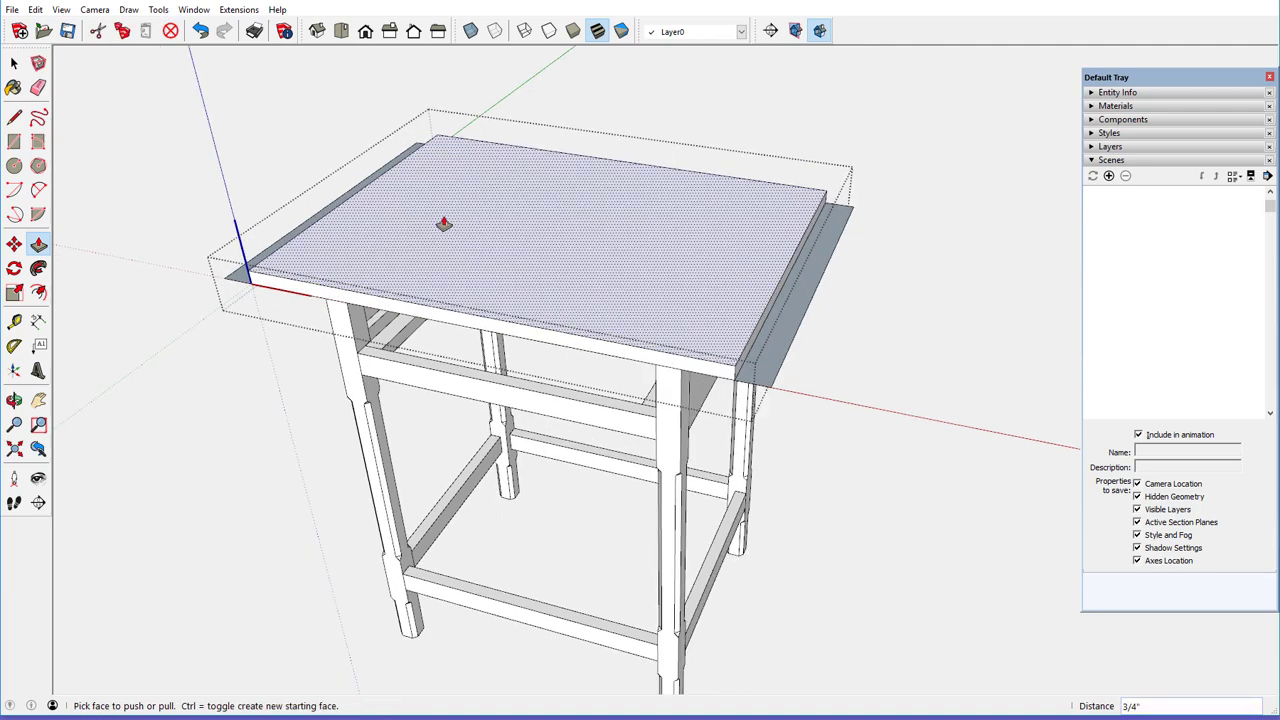
right_click(610, 107)
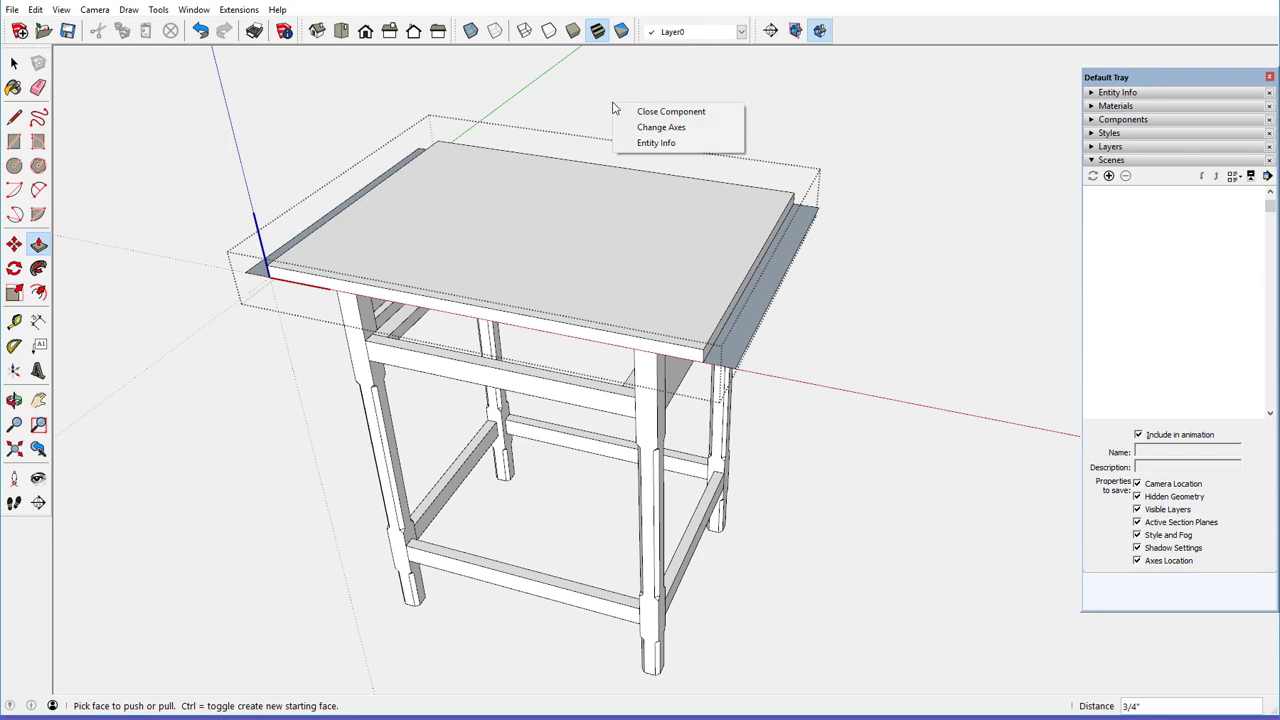
left_click(634, 113)
middle_click_drag(586, 206, 591, 157)
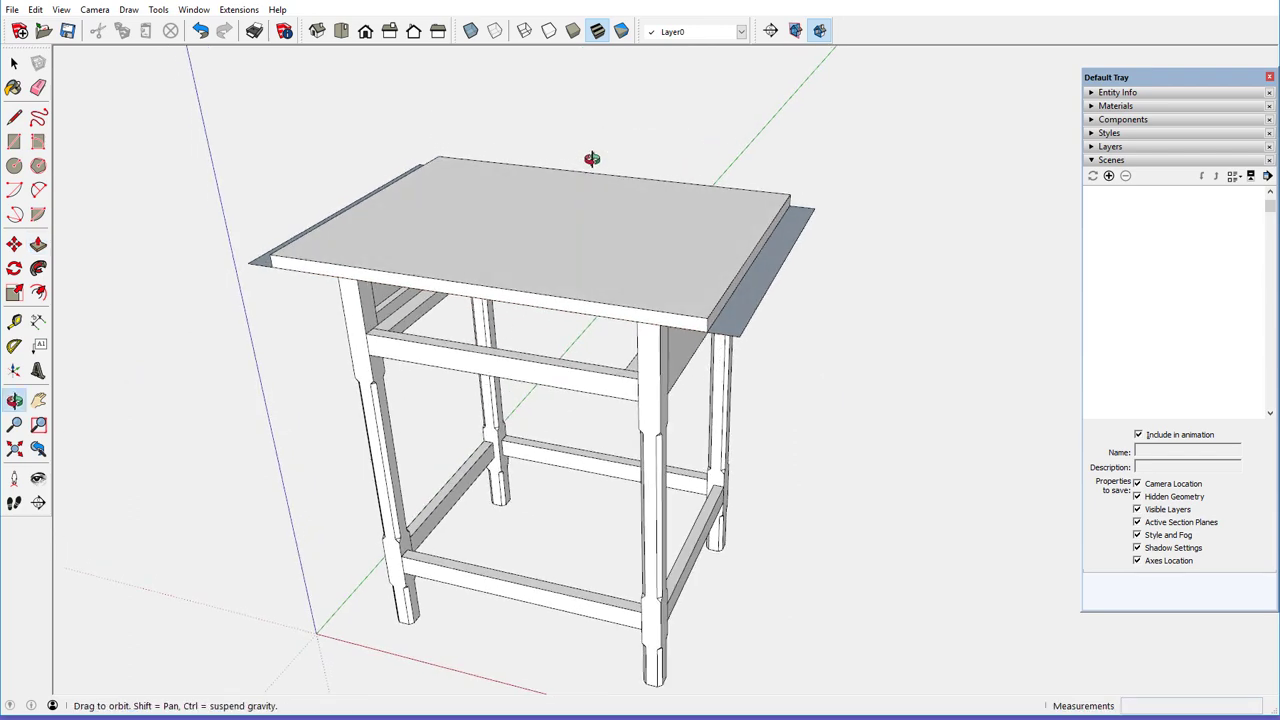
scroll(721, 320, "up", 3)
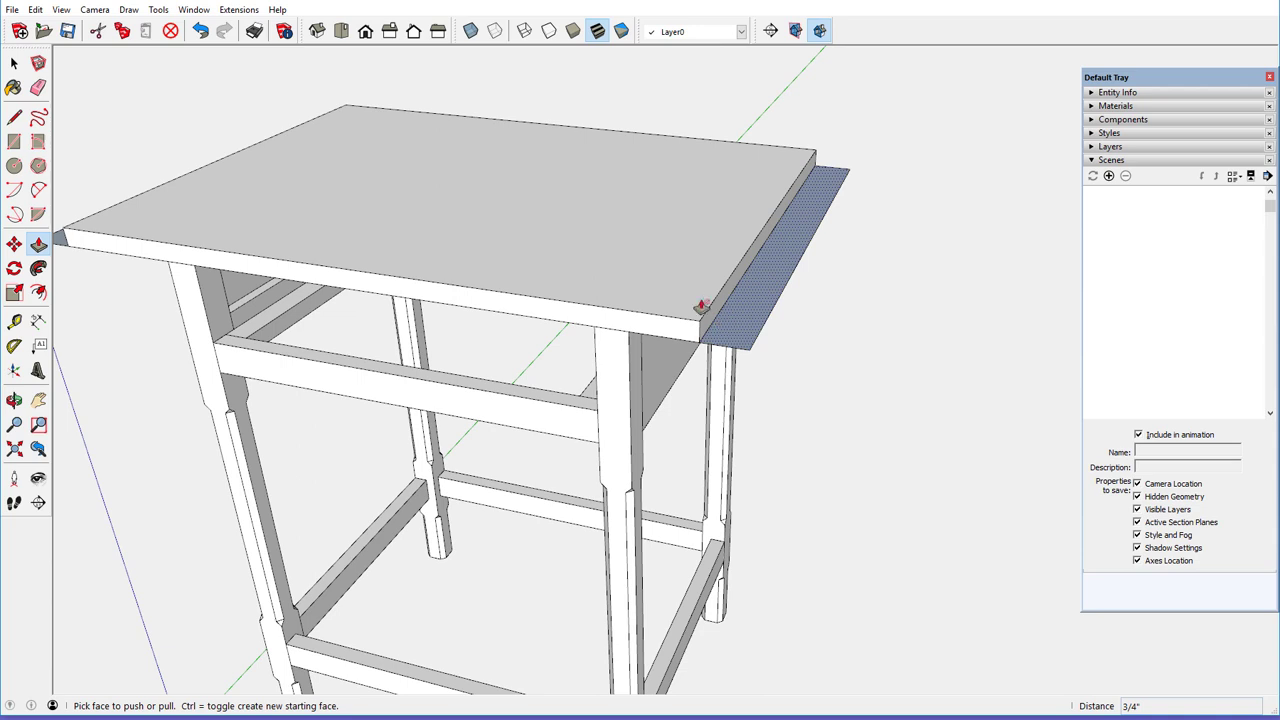
- Turn the flat right end strip into its own component
left_click(14, 63)
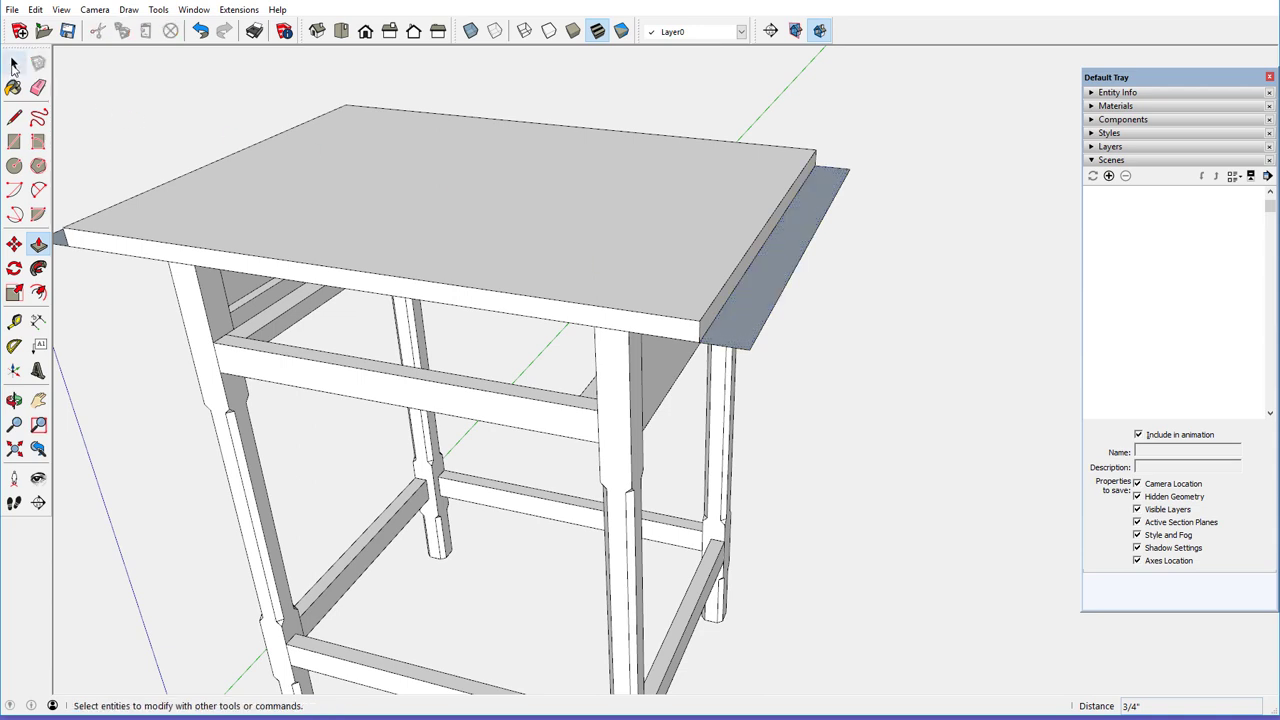
left_click(768, 283)
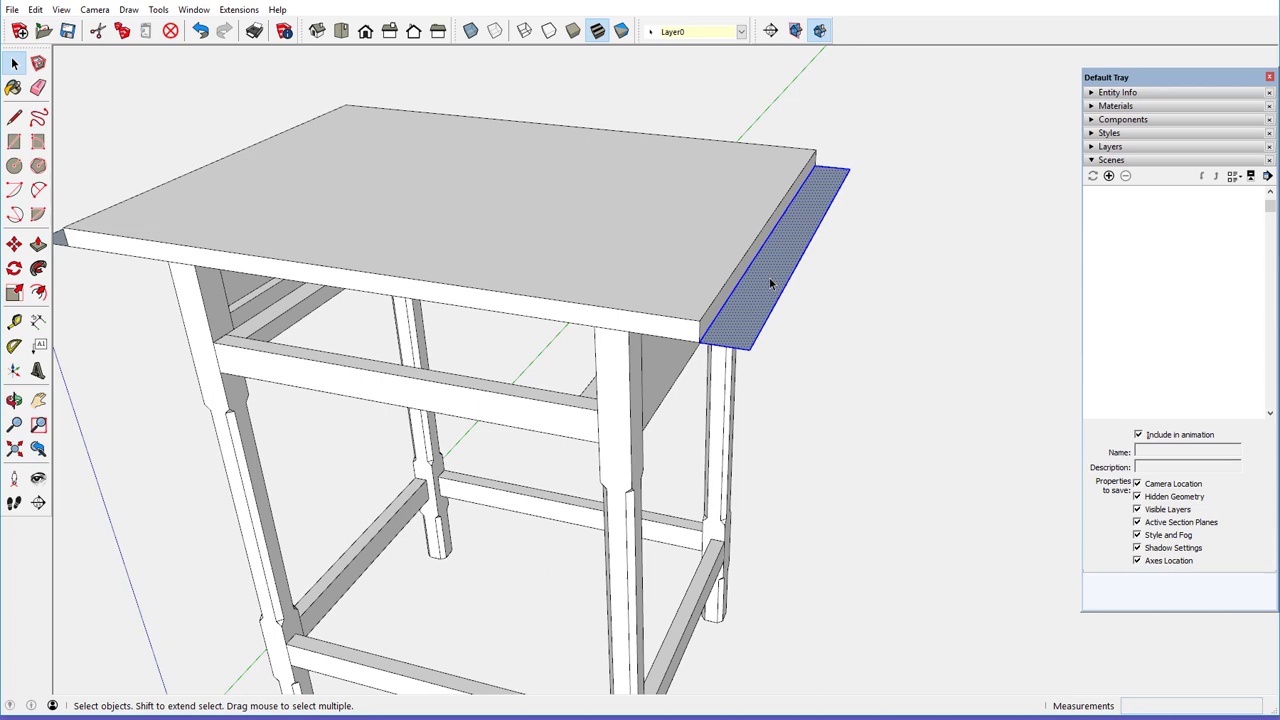
right_click(771, 285)
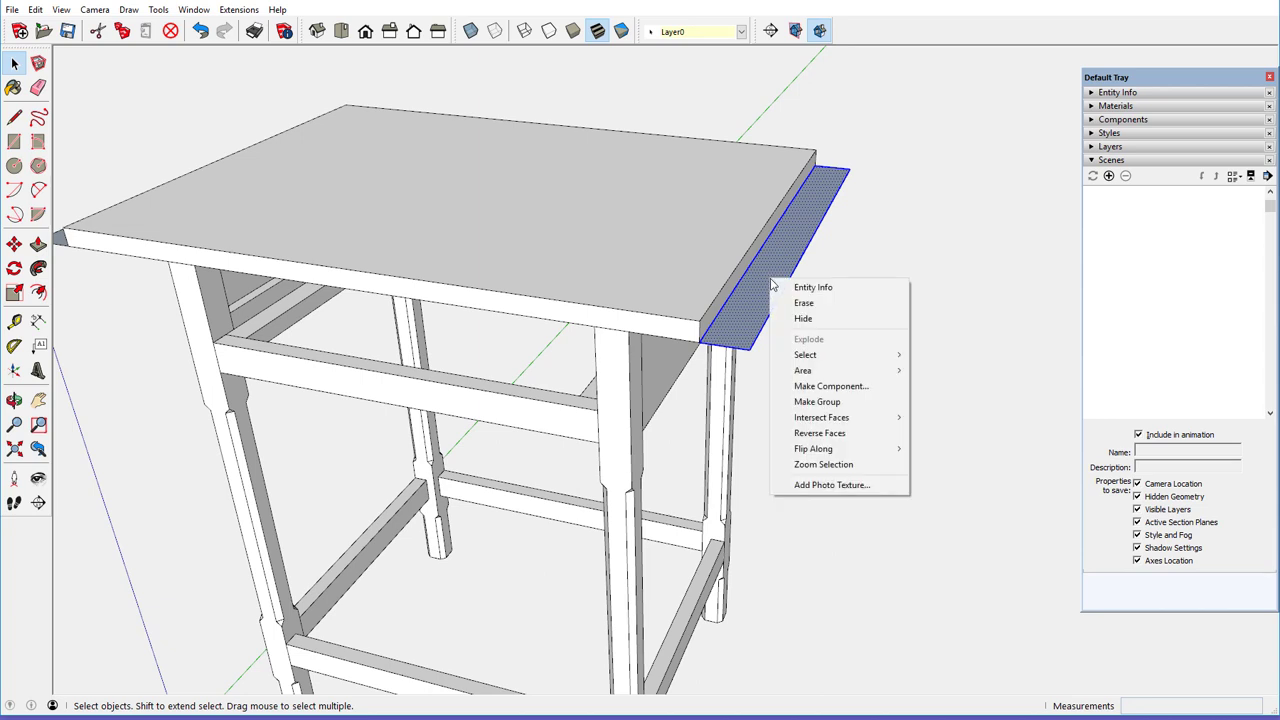
left_click(816, 388)
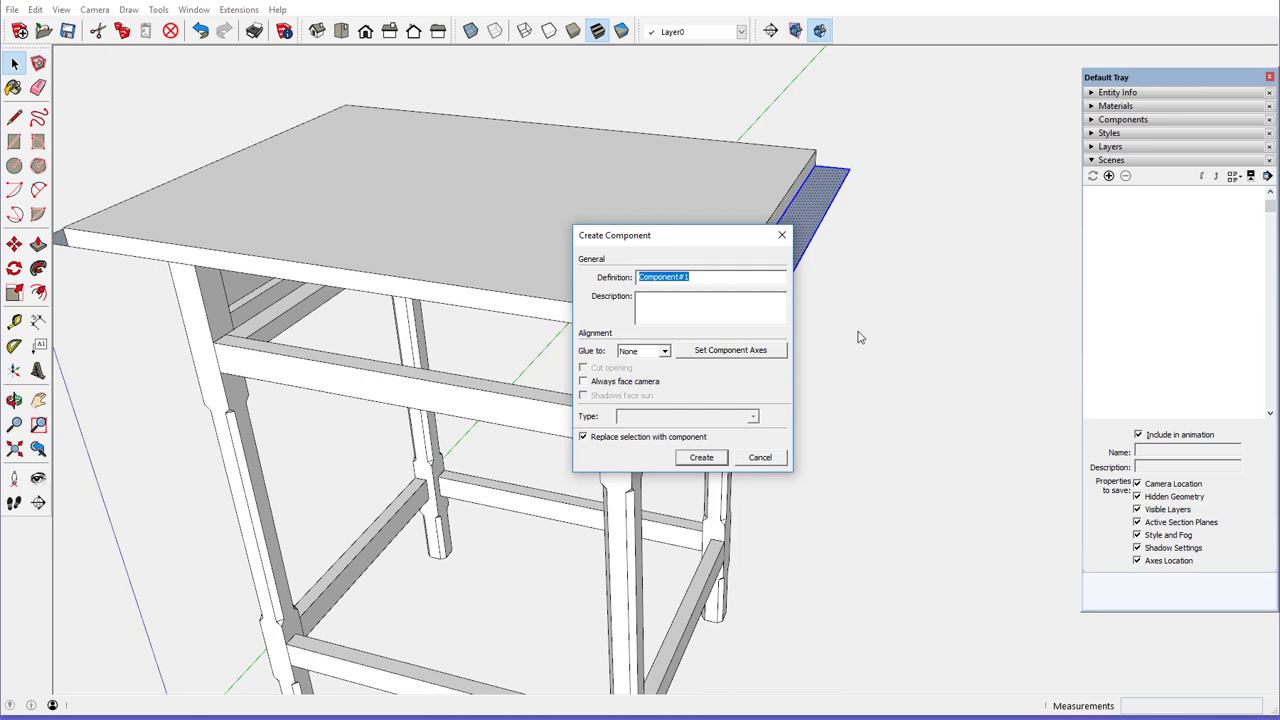
type("Breadboard")
key("Return")
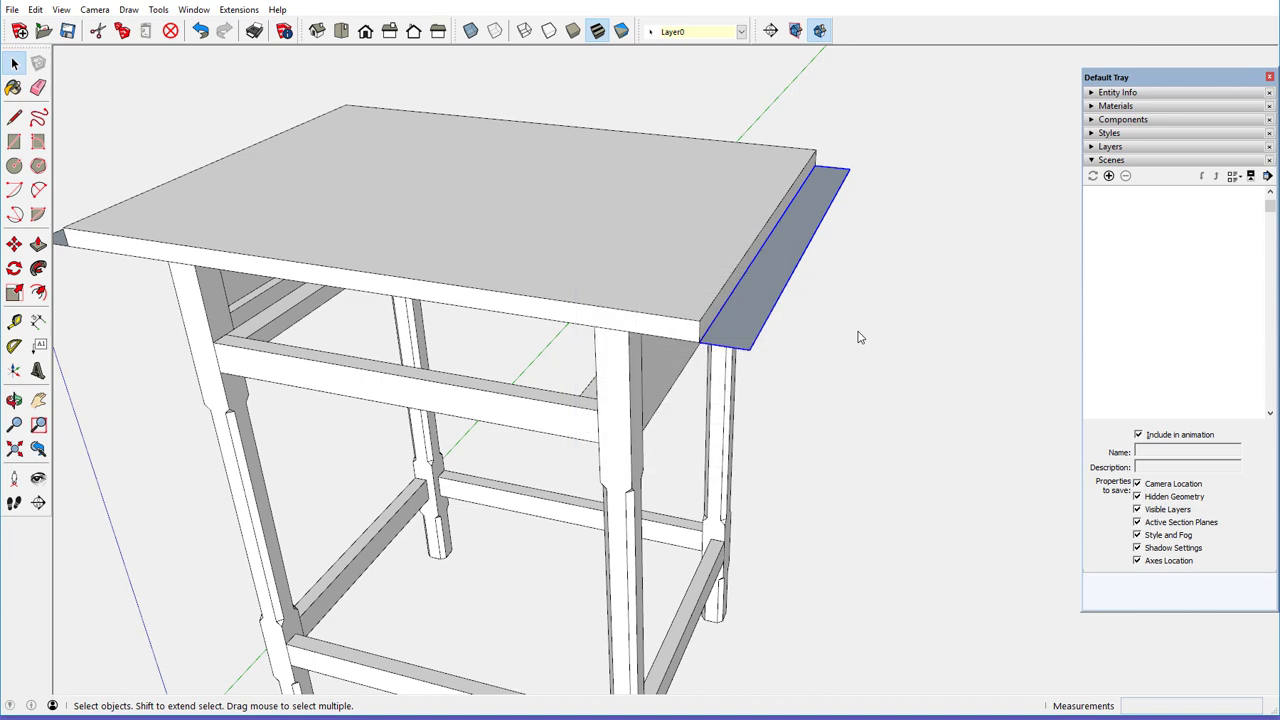
- Inside the strip component, pull it up level with the tabletop, then close editing
right_click(776, 296)
left_click(820, 367)
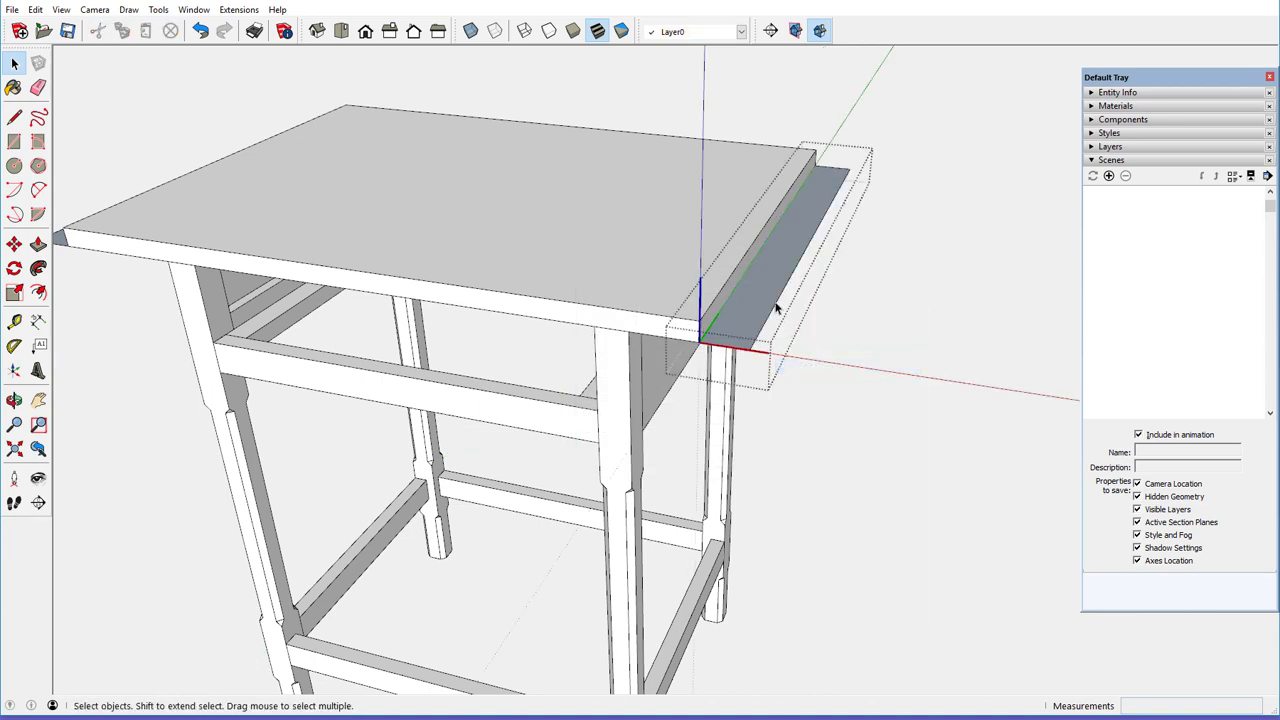
right_click(776, 308)
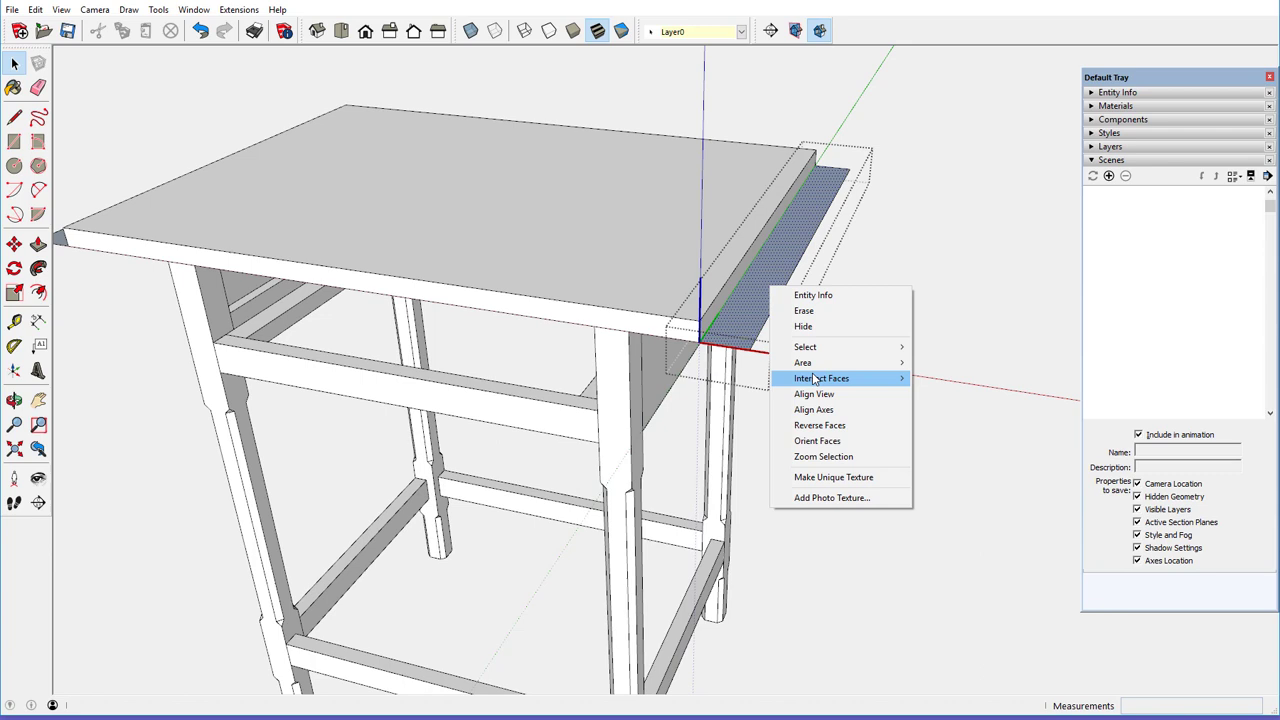
left_click(38, 246)
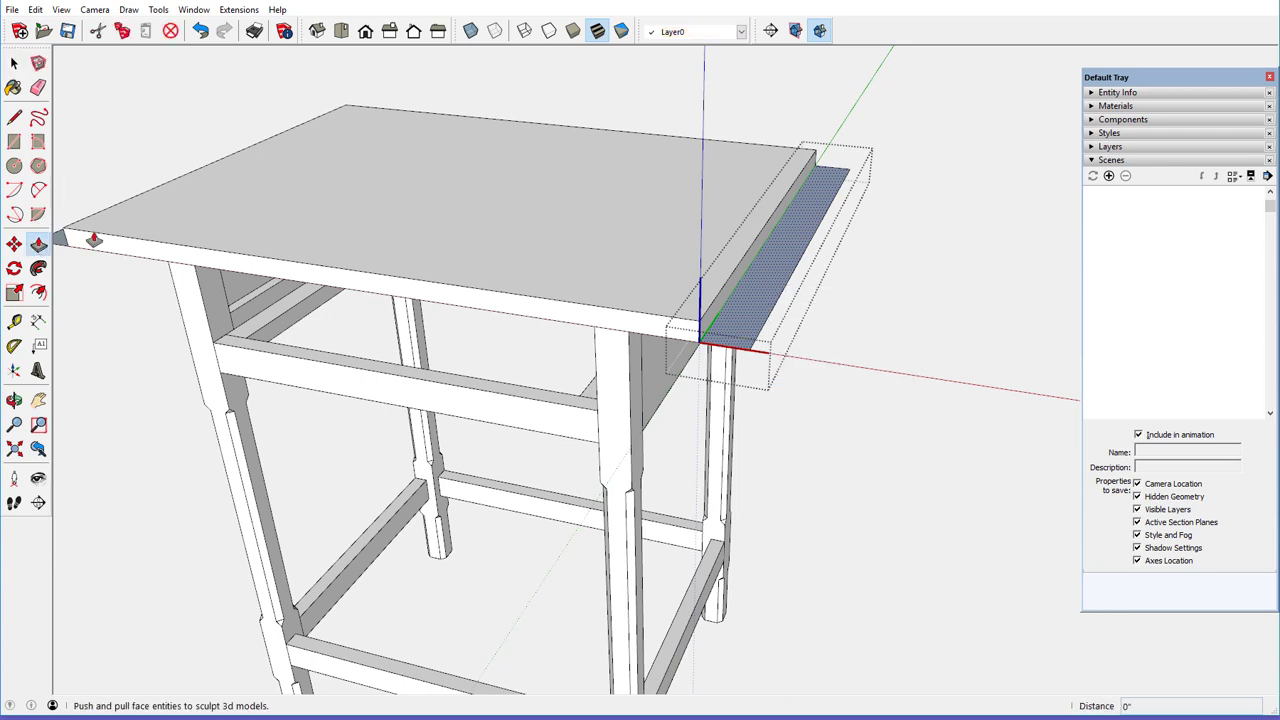
left_click(733, 322)
left_click(731, 323)
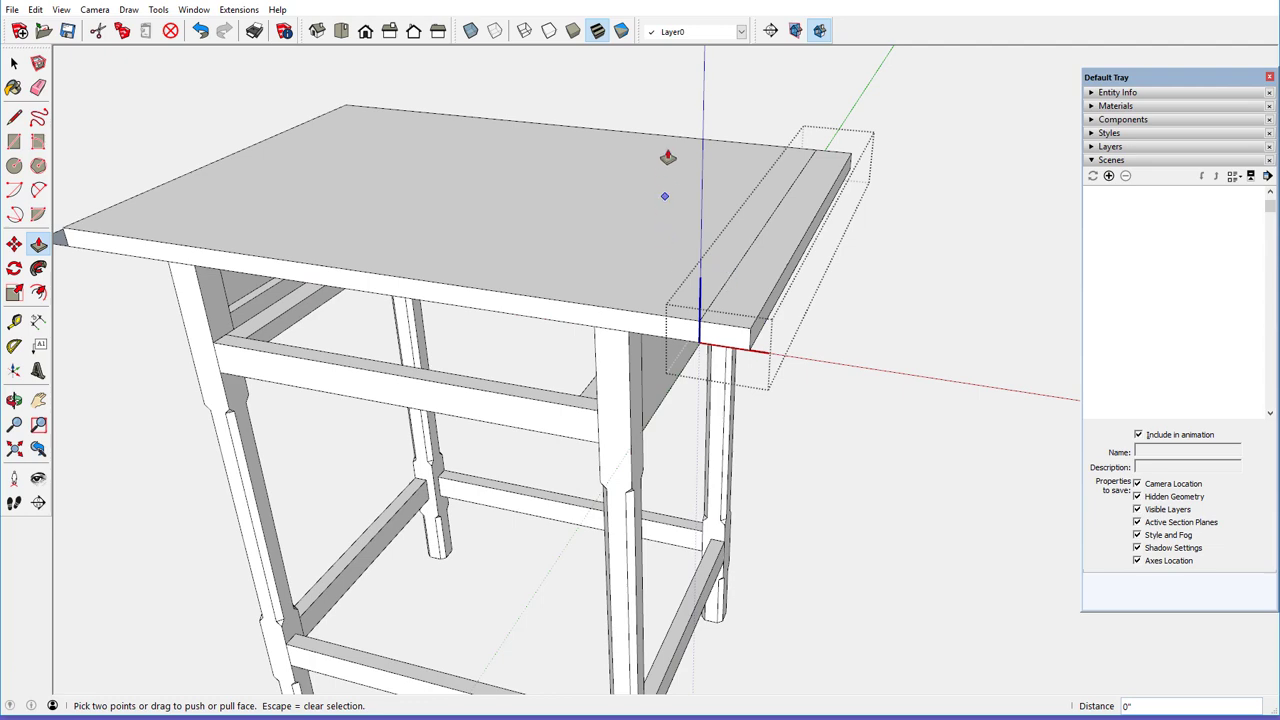
right_click(654, 98)
left_click(682, 104)
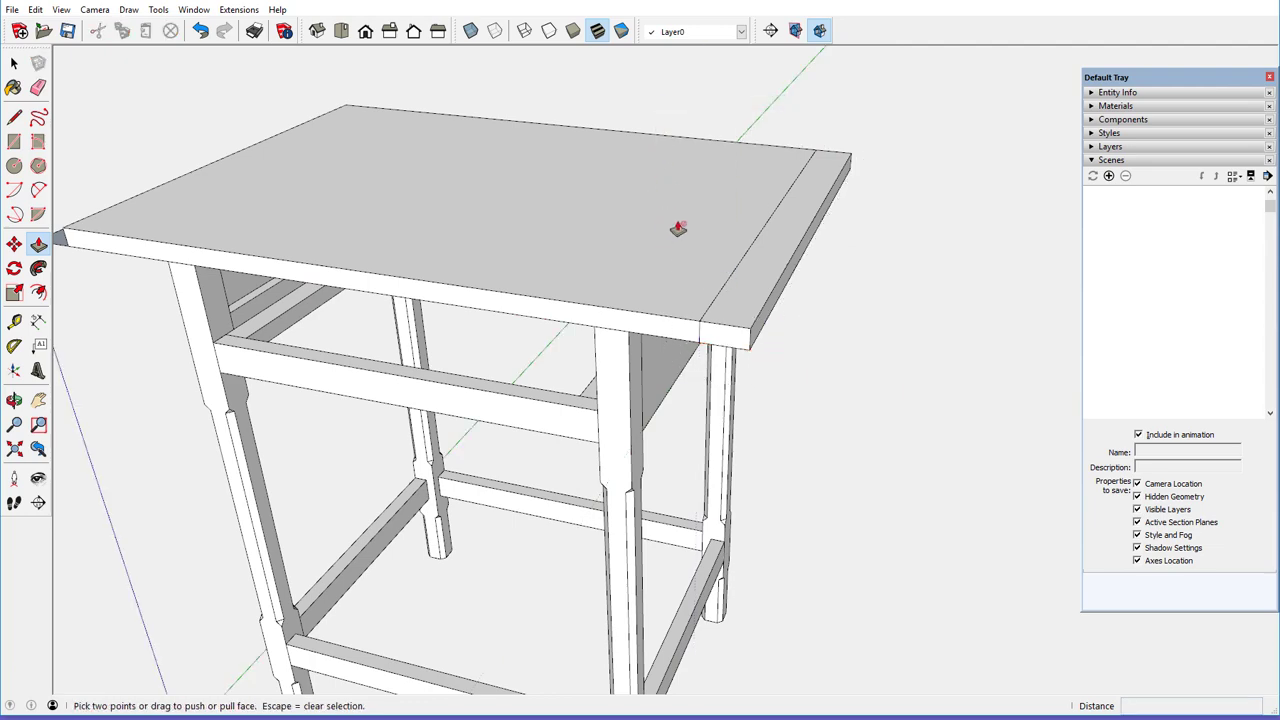
scroll(678, 228, "down", 4)
- Move the right end board 14" away from the table
middle_click_drag(666, 240, 640, 206)
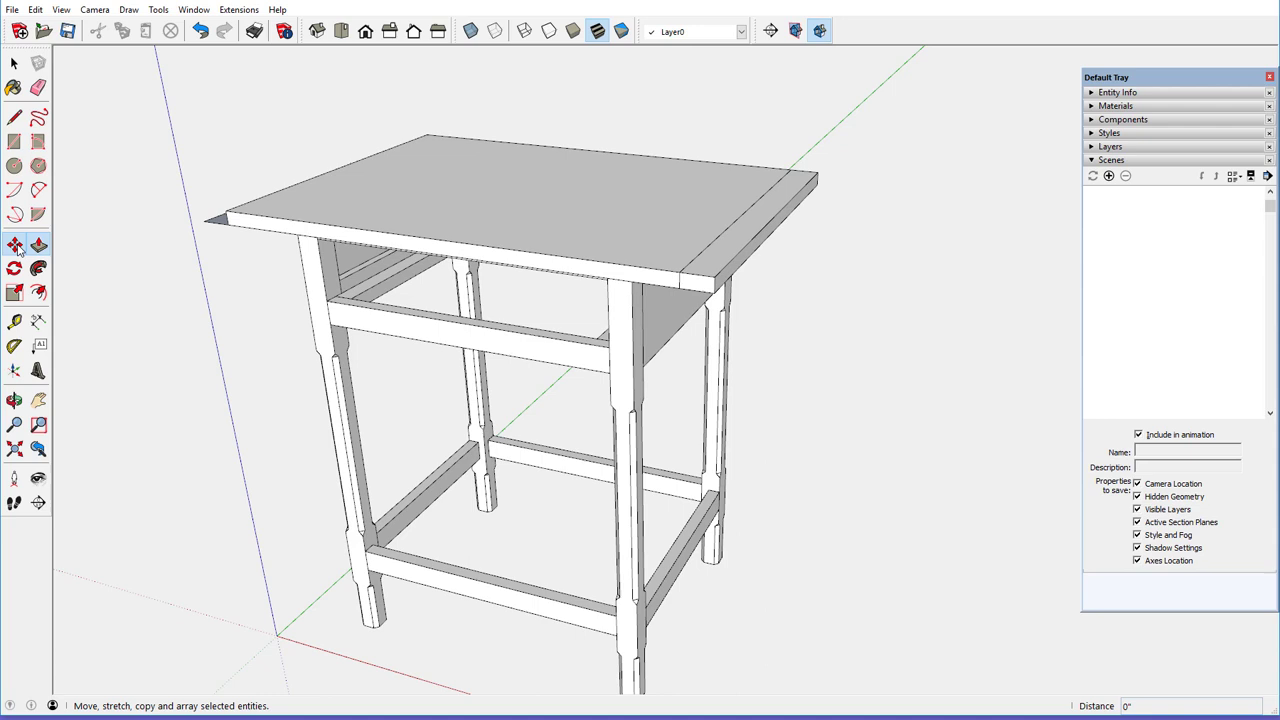
left_click(17, 247)
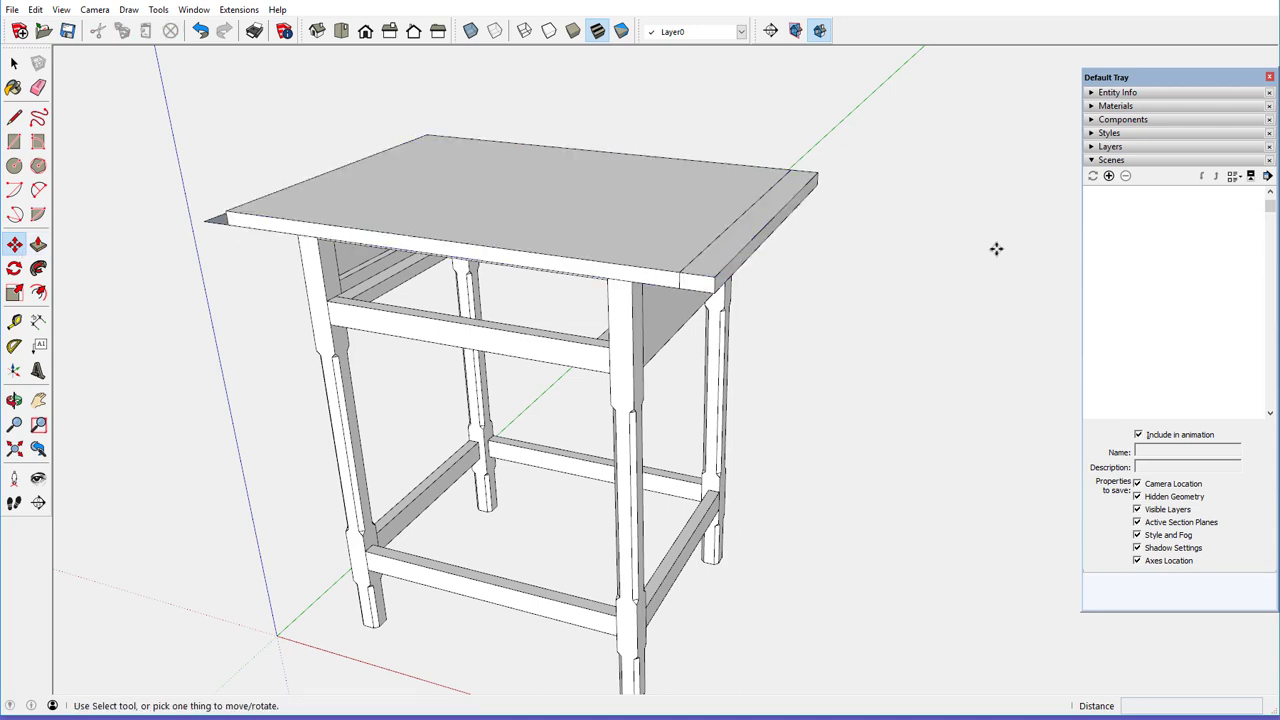
left_click(763, 238)
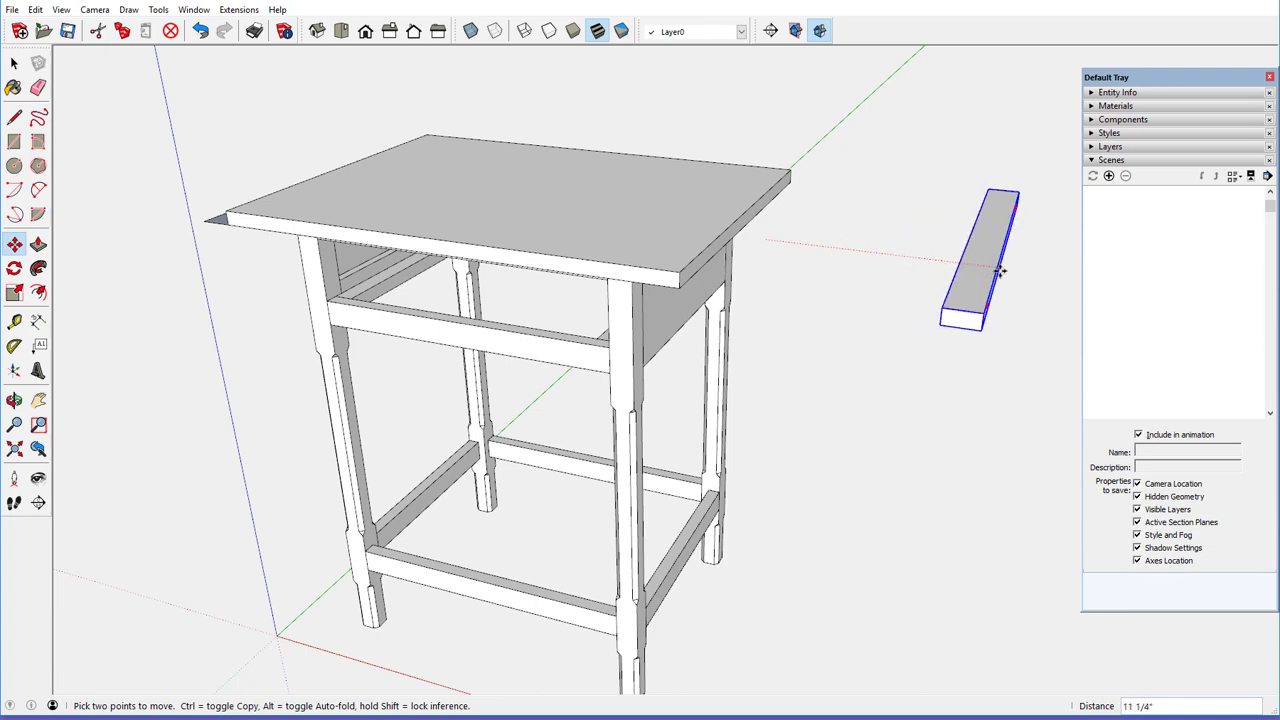
left_click(1062, 278)
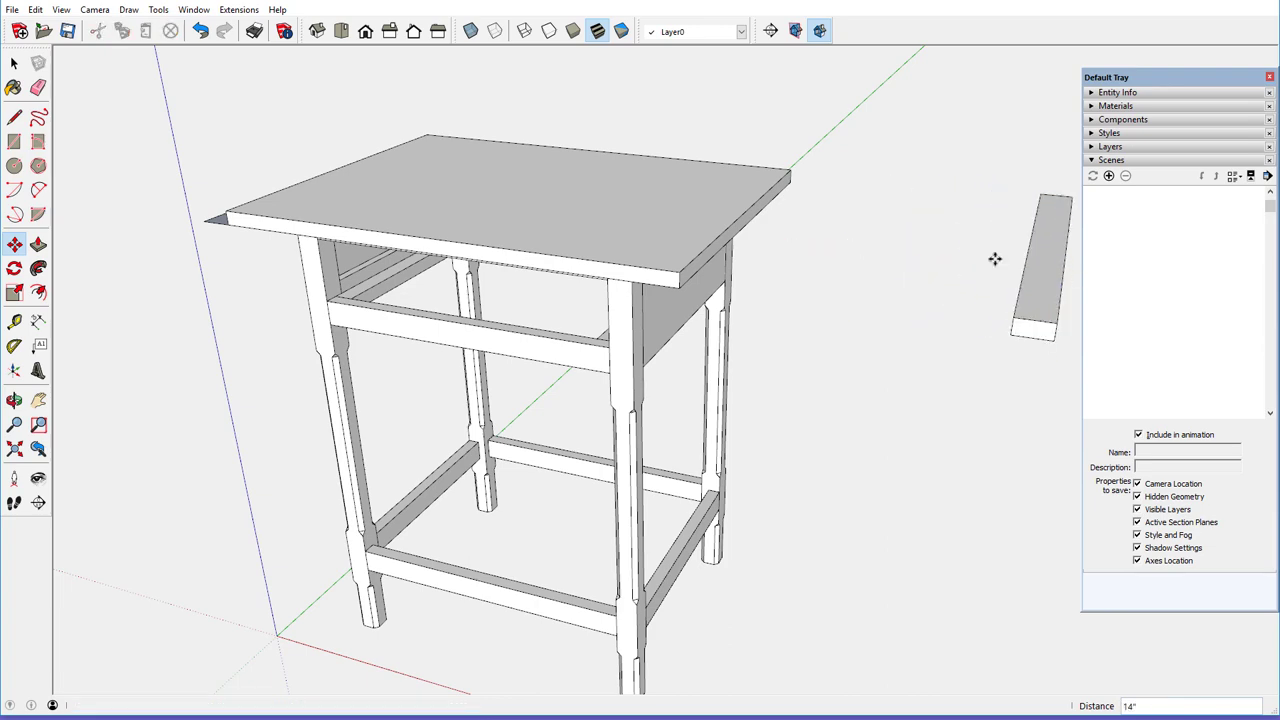
- Erase the board at the tabletop's left end
middle_click_drag(419, 208, 733, 251)
left_click(38, 87)
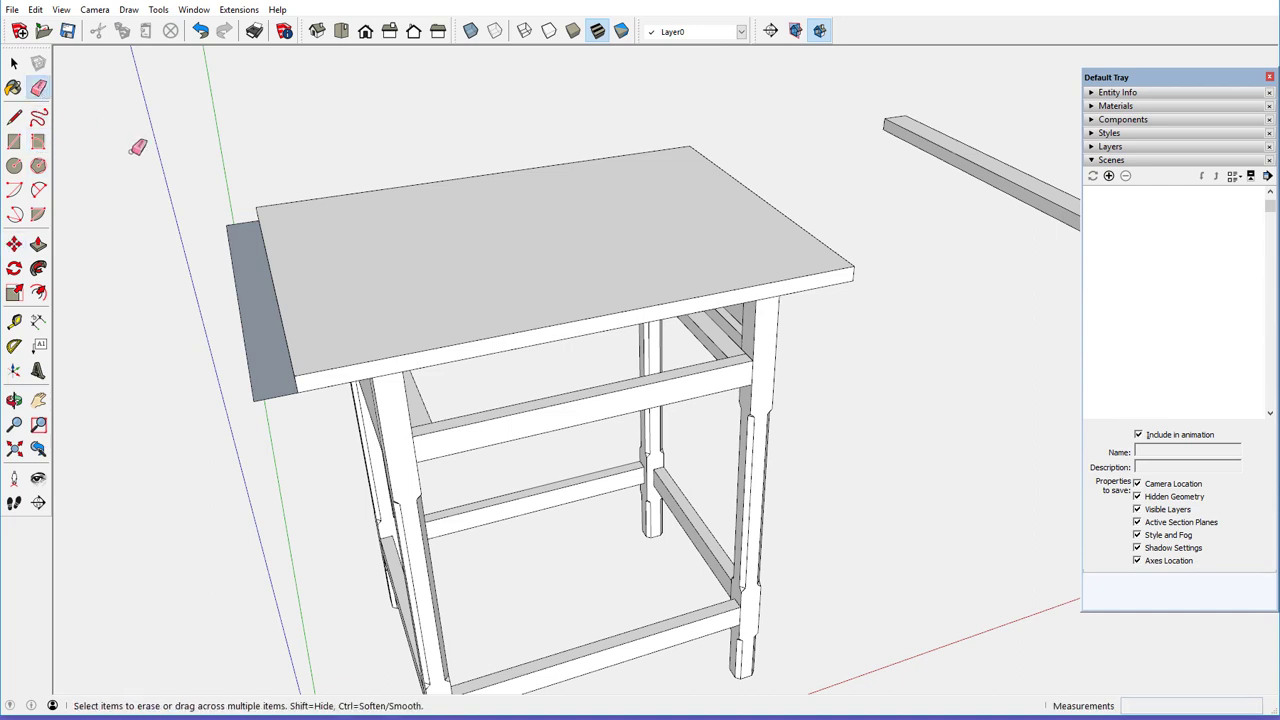
left_click(229, 216)
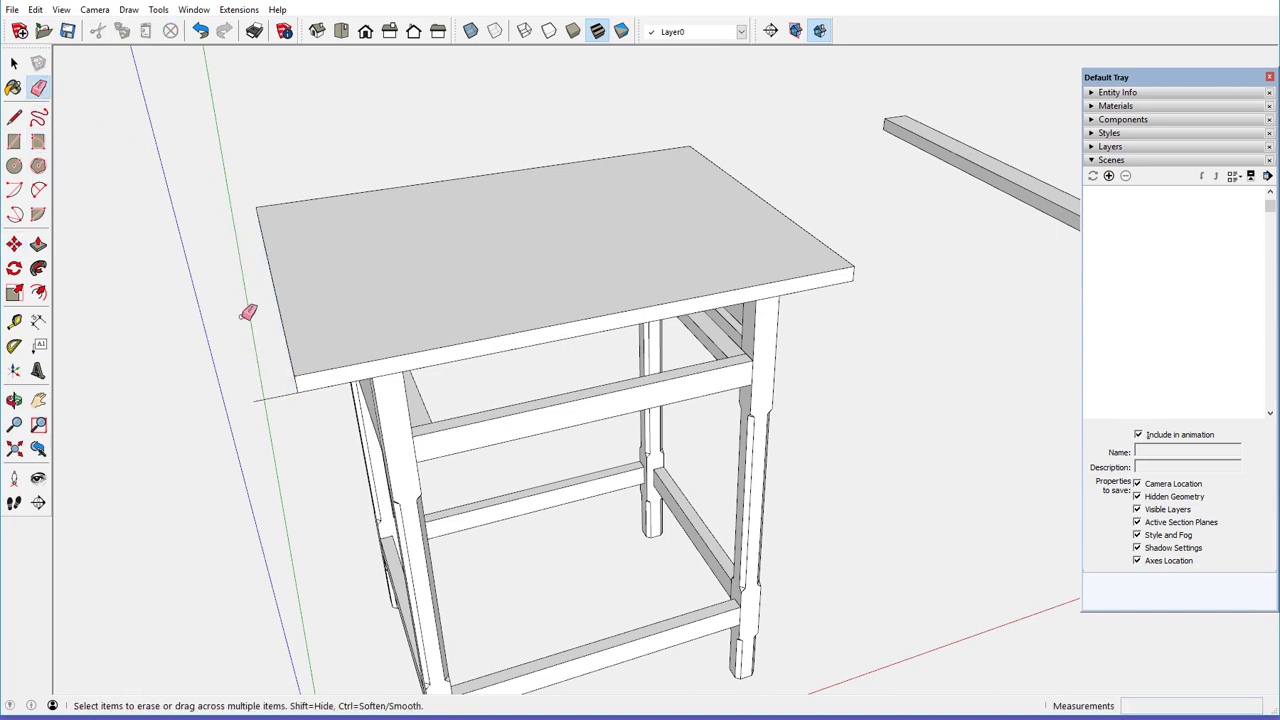
mouse_move(410, 336)
middle_mouse_down()
mouse_move(269, 310)
mouse_move(49, 309)
mouse_move(166, 324)
middle_mouse_up()
- Place two guide lines along the tabletop's end edge, each 1/4" in from a face
scroll(331, 218, "down", 3)
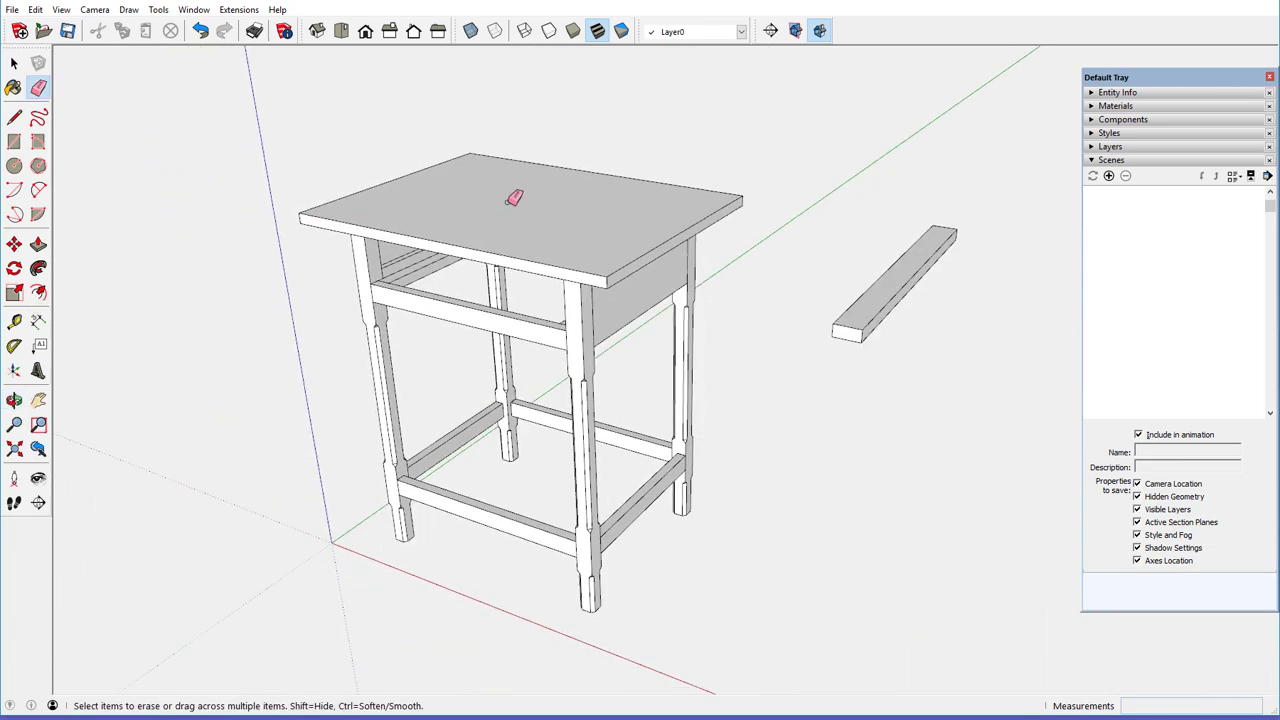
scroll(617, 189, "up", 4)
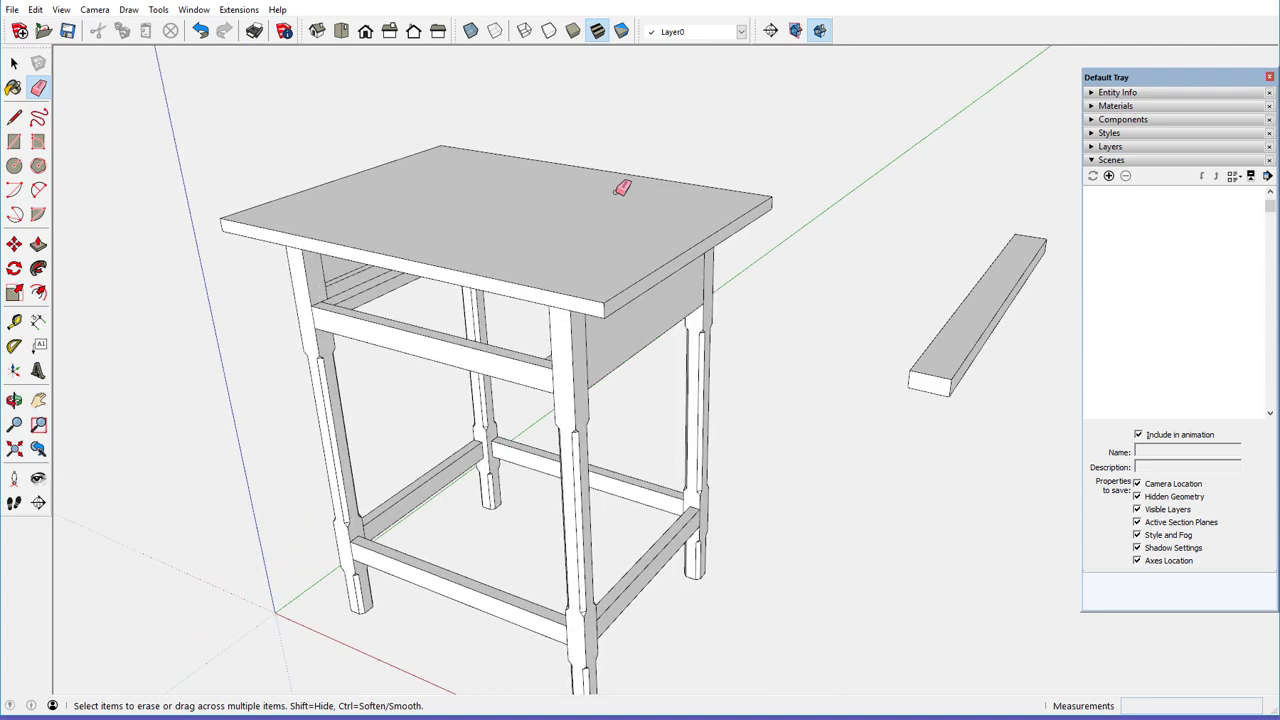
scroll(619, 190, "up", 1)
mouse_move(615, 195)
middle_mouse_down()
mouse_move(609, 214)
mouse_move(572, 232)
middle_mouse_up()
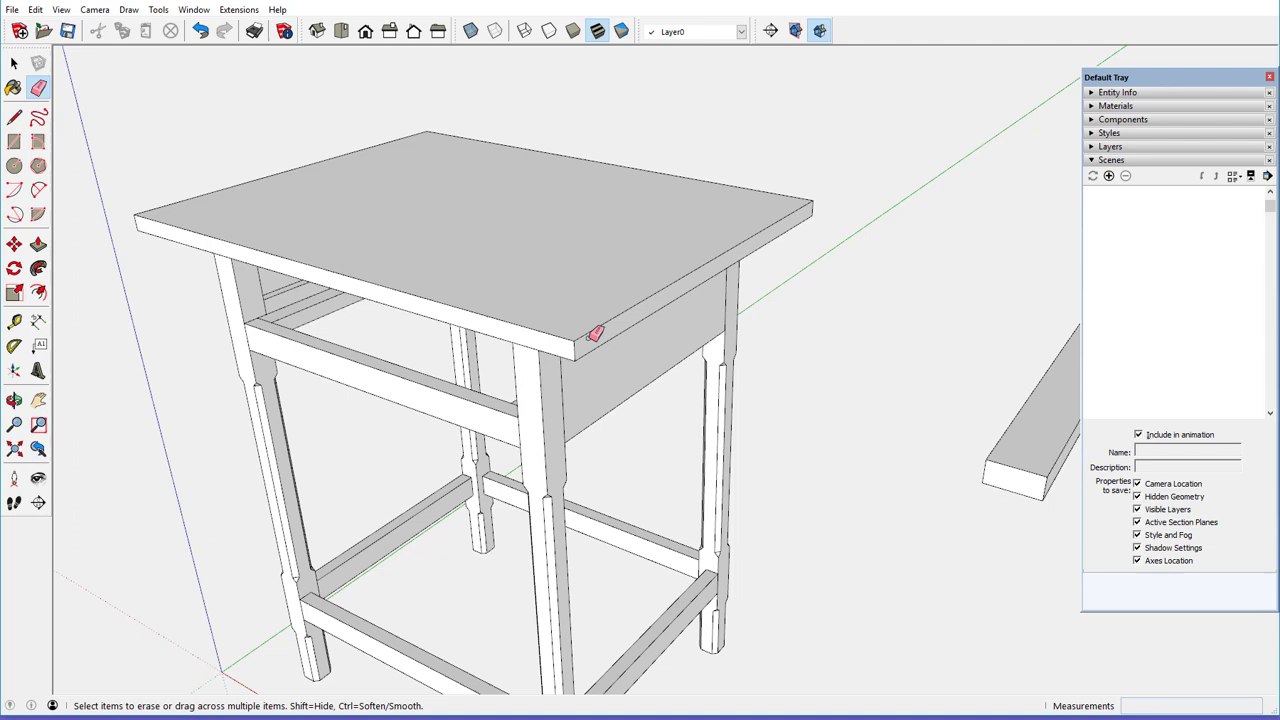
scroll(595, 333, "up", 3)
mouse_move(590, 328)
middle_mouse_down()
mouse_move(563, 309)
mouse_move(617, 306)
middle_mouse_up()
scroll(623, 298, "up", 2)
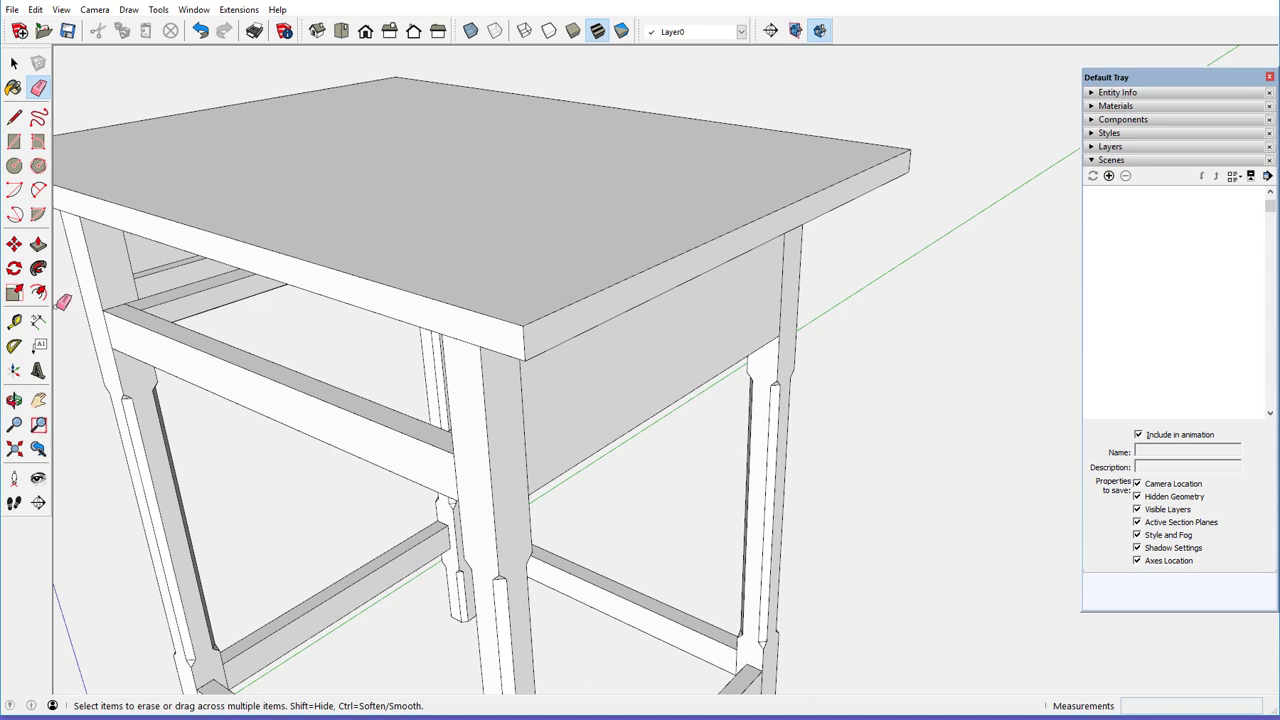
left_click(17, 322)
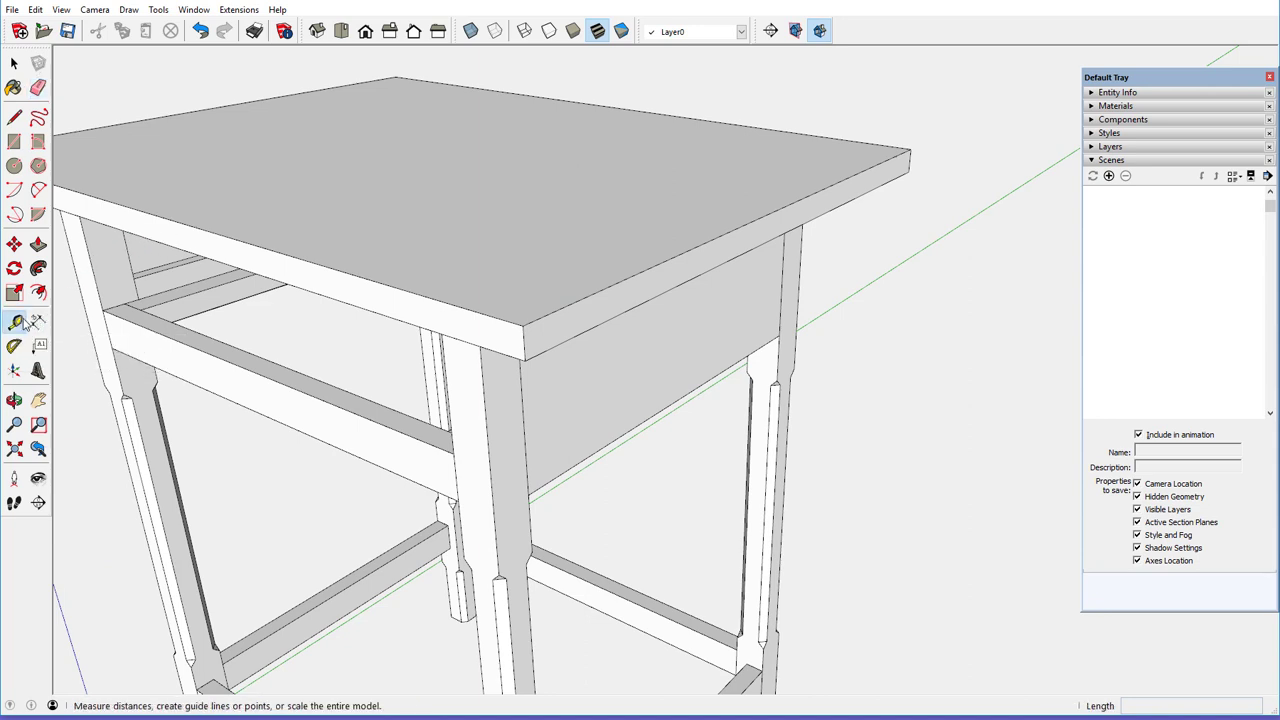
left_click(585, 296)
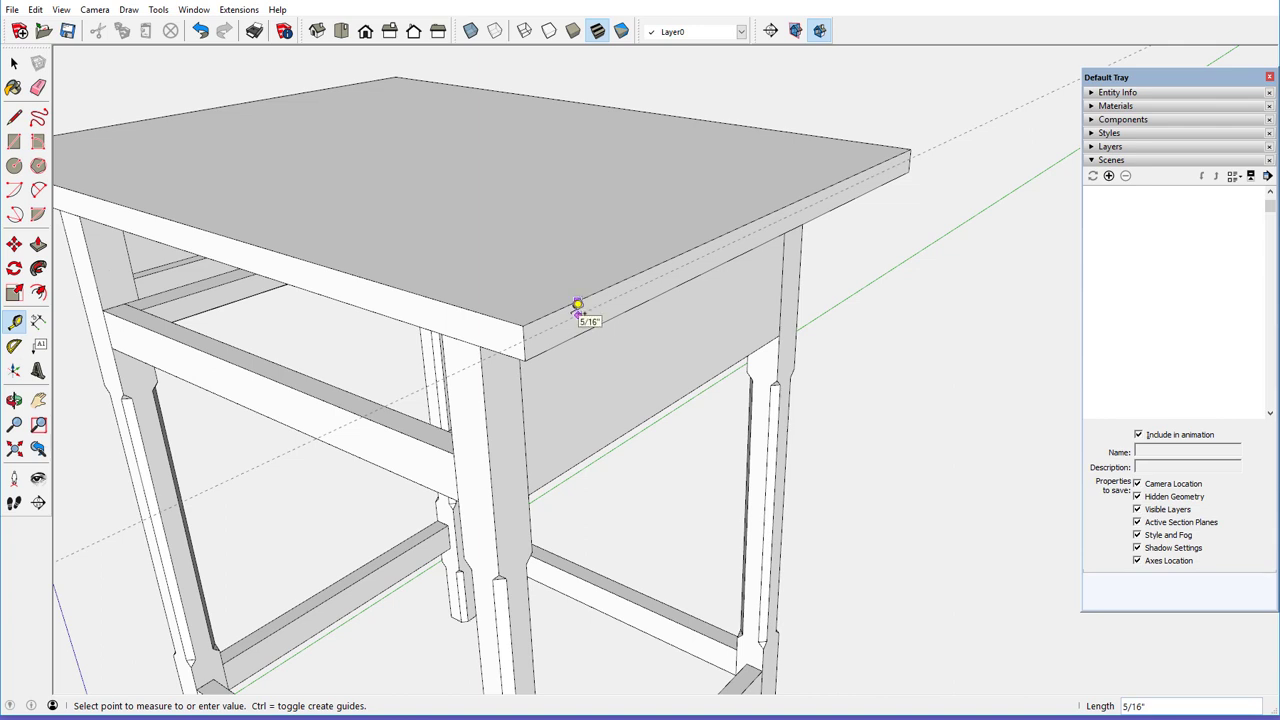
scroll(577, 305, "up", 3)
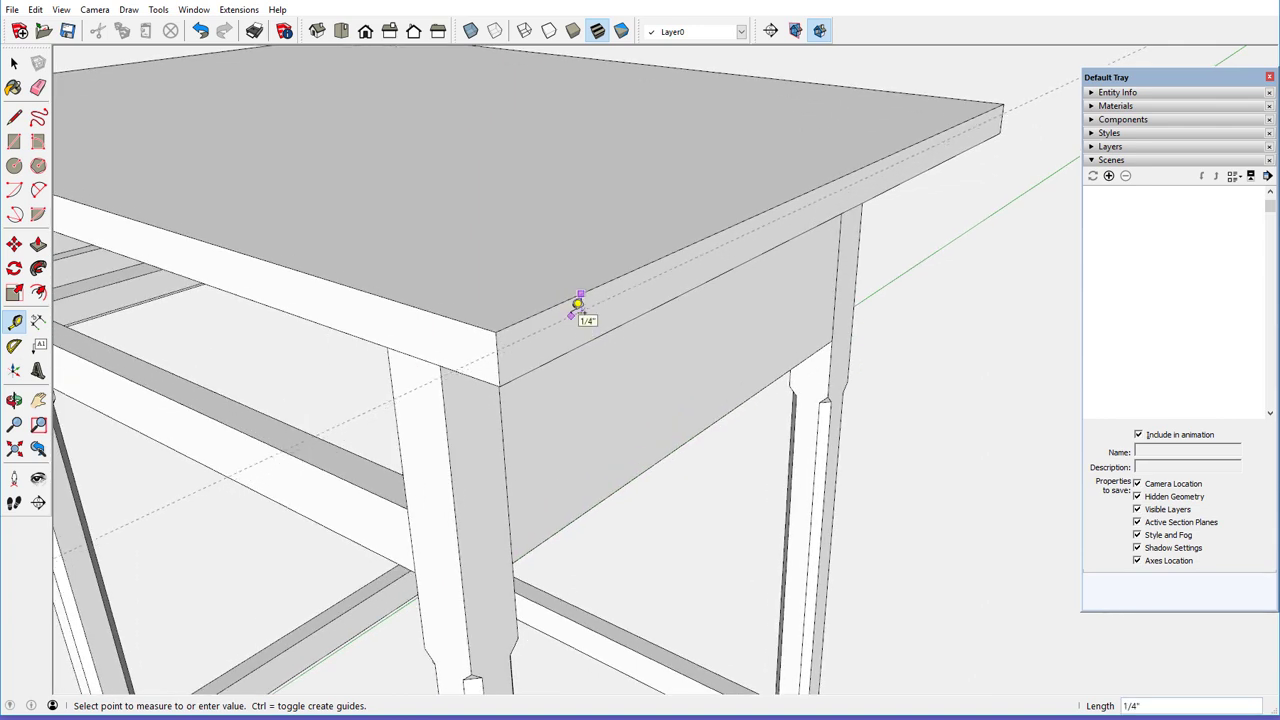
left_click(577, 305)
left_click(586, 333)
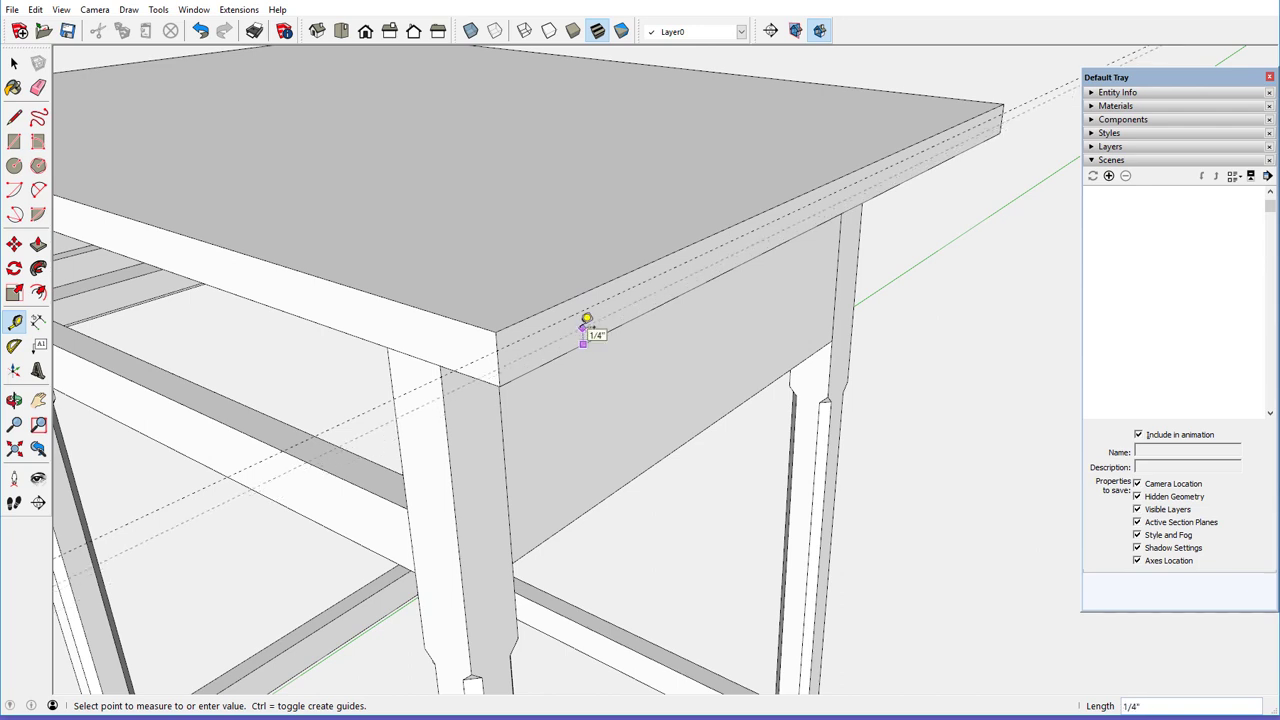
left_click(584, 326)
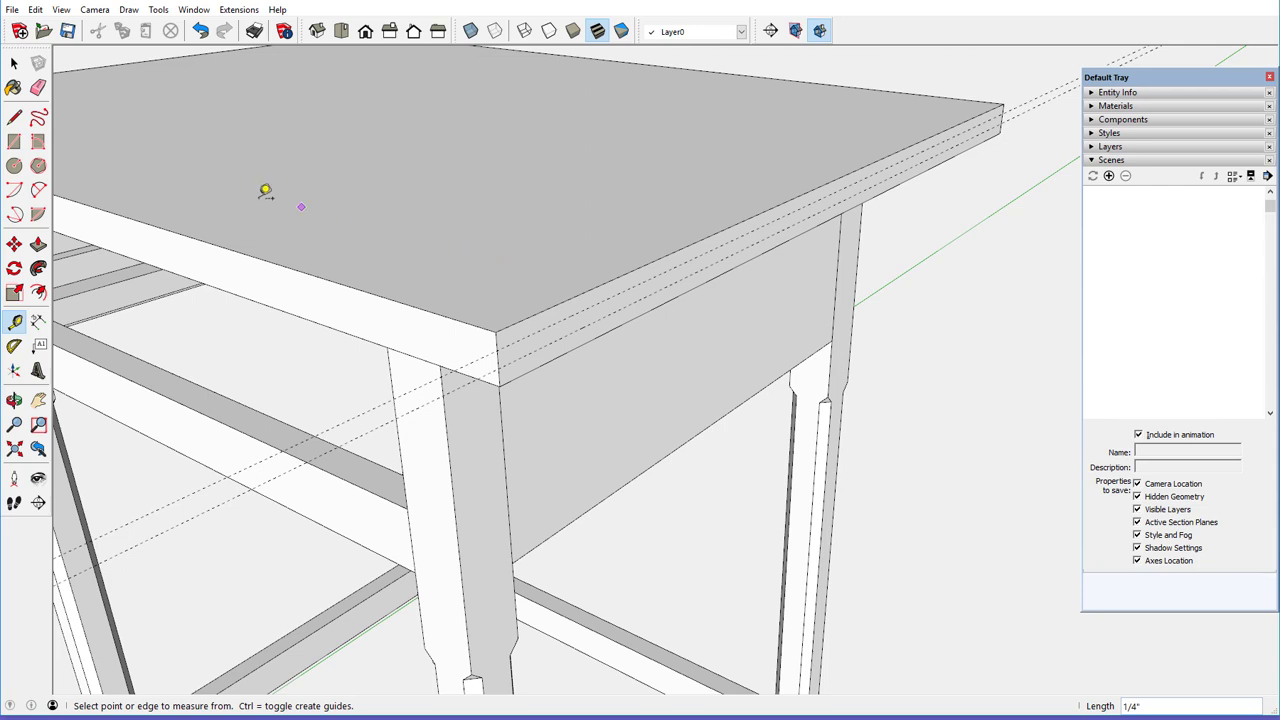
- Inside the tabletop component, draw two lines along the end-edge guides
left_click(14, 117)
right_click(318, 127)
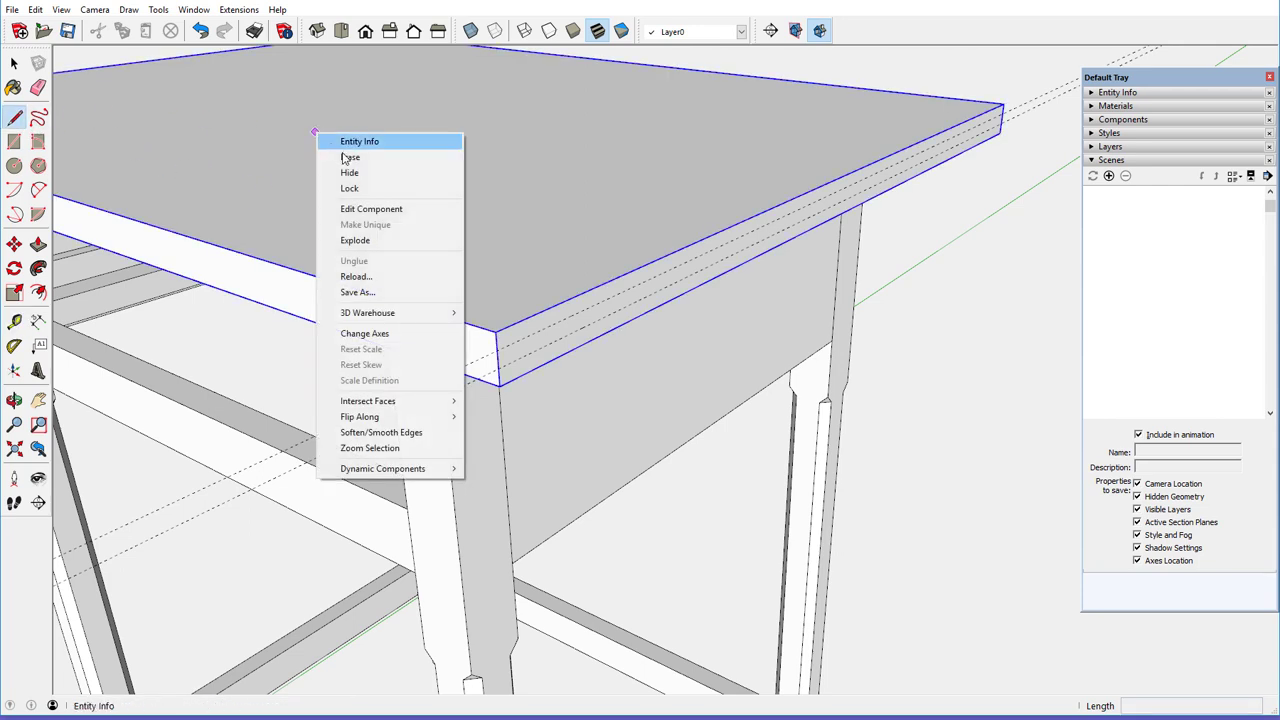
left_click(345, 209)
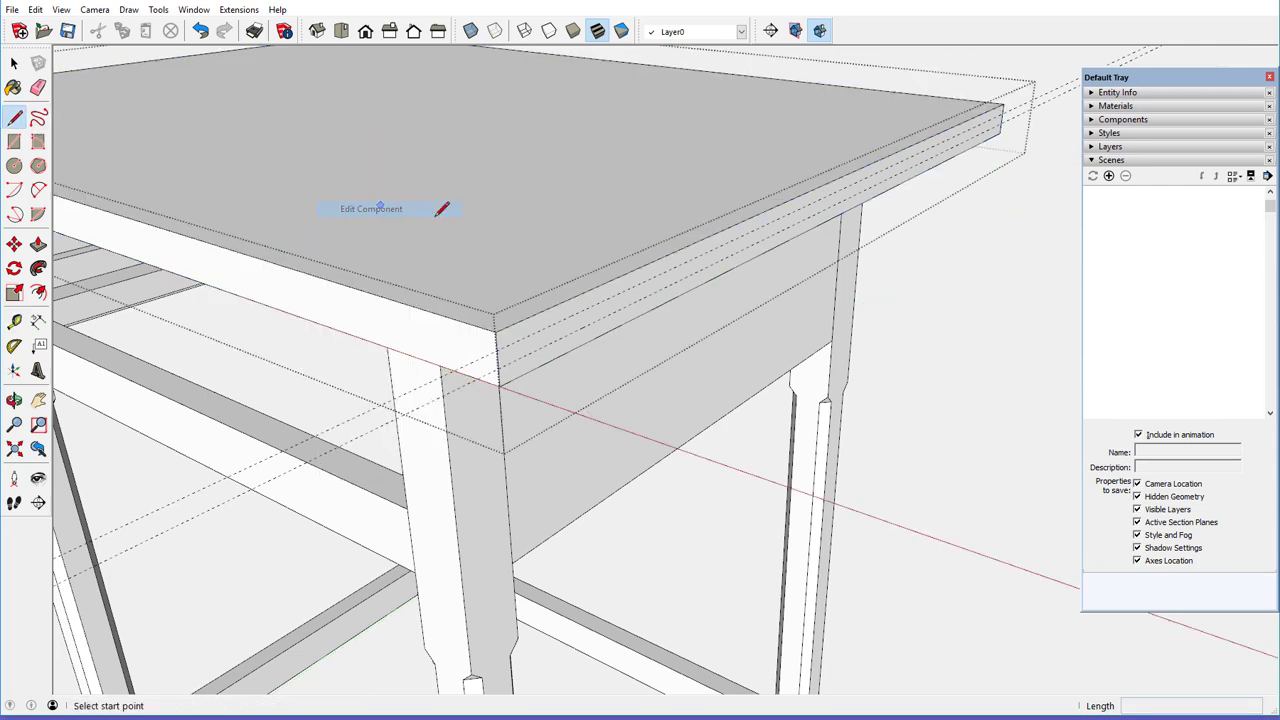
left_click(496, 350)
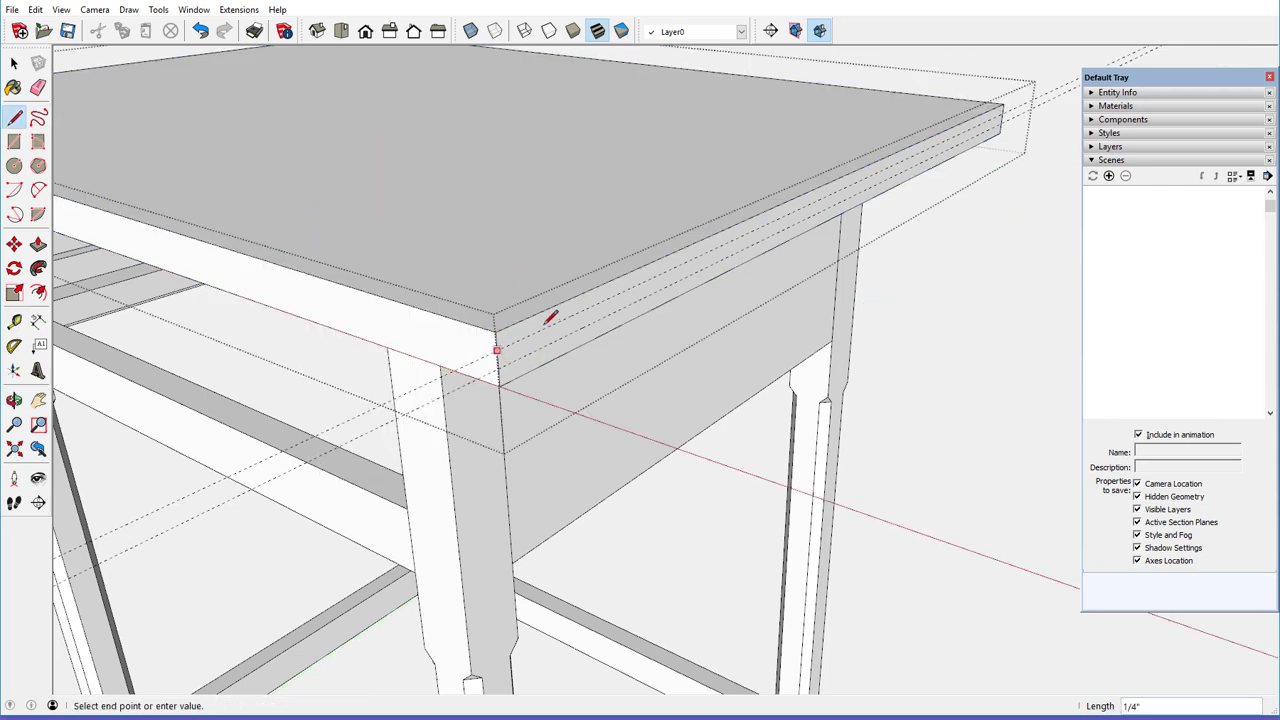
left_click(1004, 107)
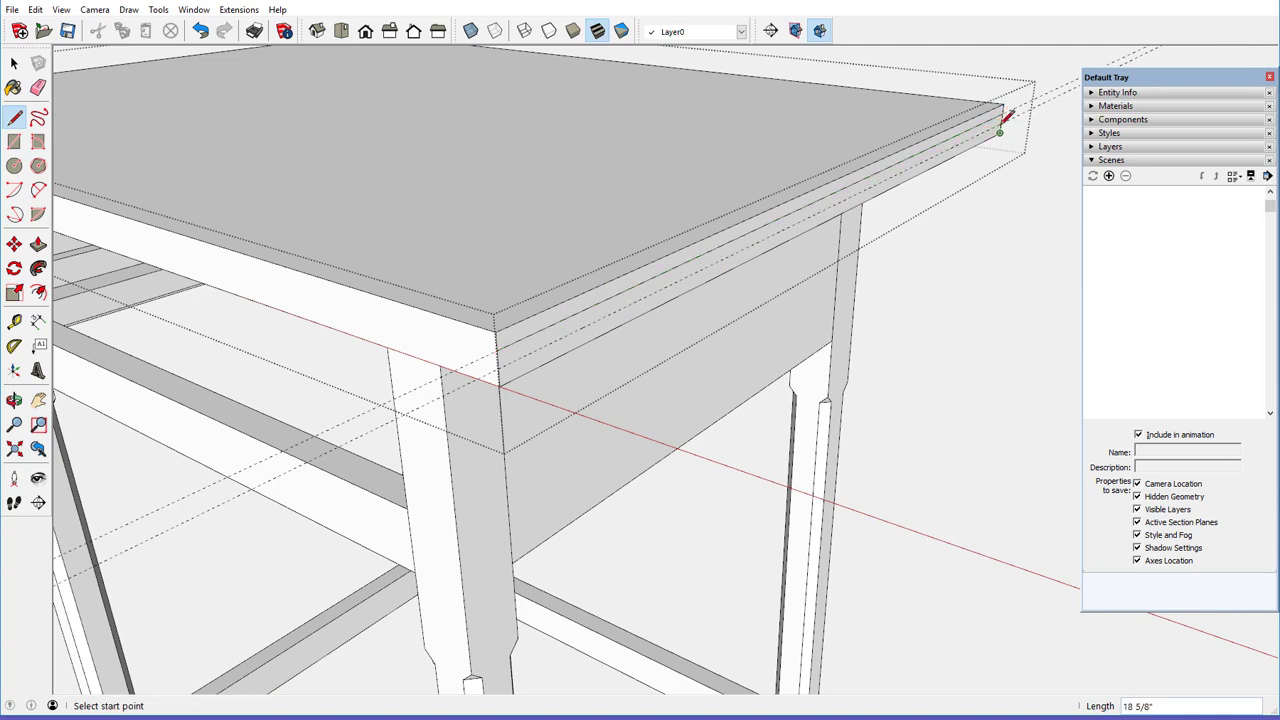
left_click(499, 368)
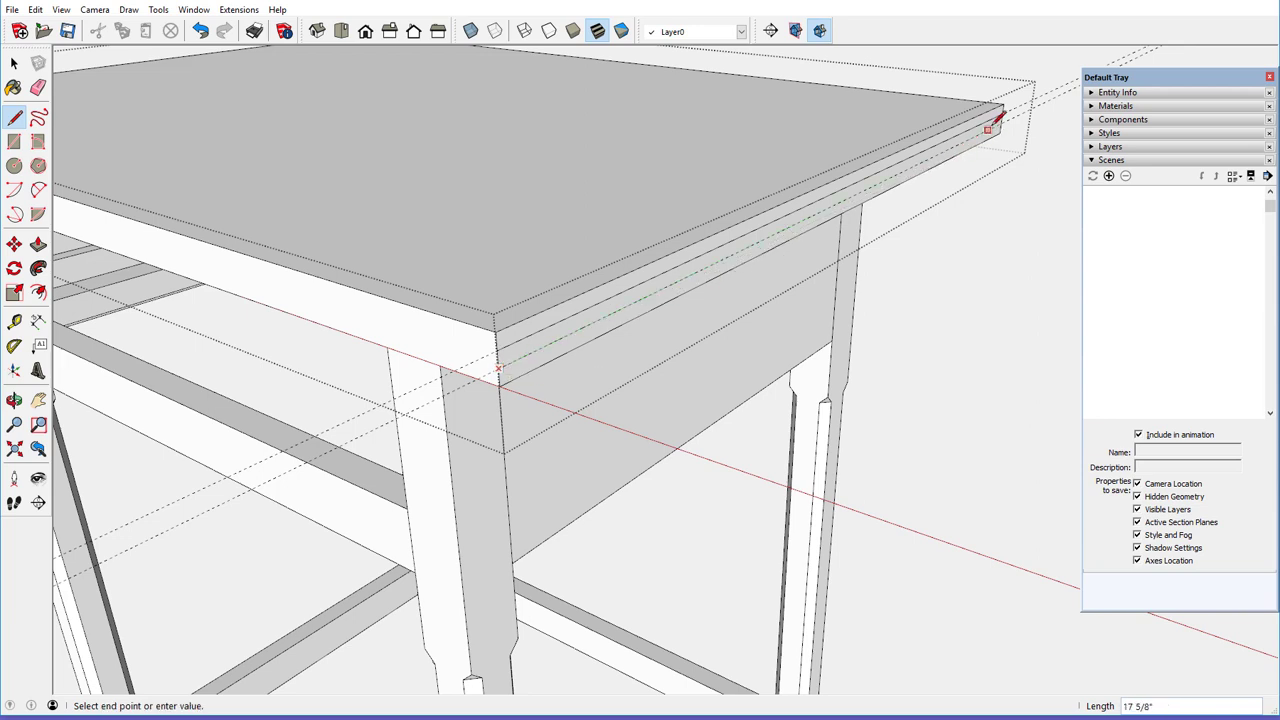
scroll(1004, 112, "up", 4)
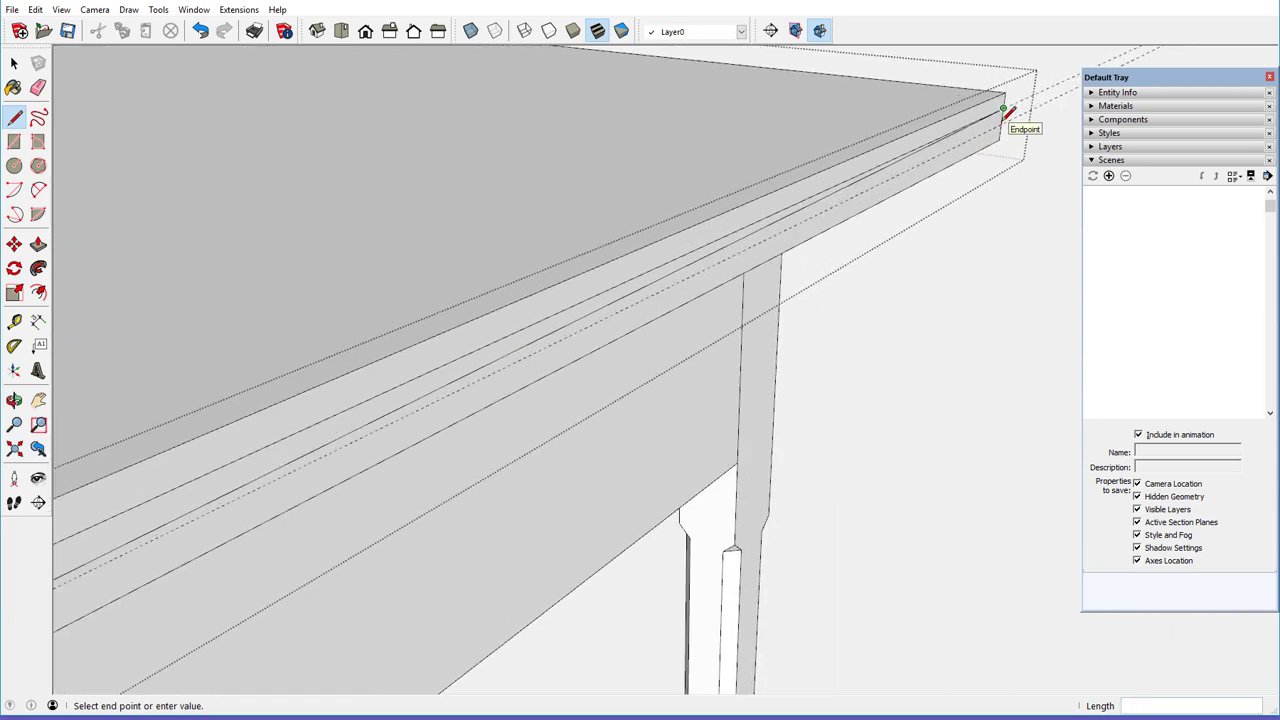
left_click(1004, 112)
- Push the strip between the lines out 1/4" to form the tongue, then close the component
scroll(995, 105, "down", 5)
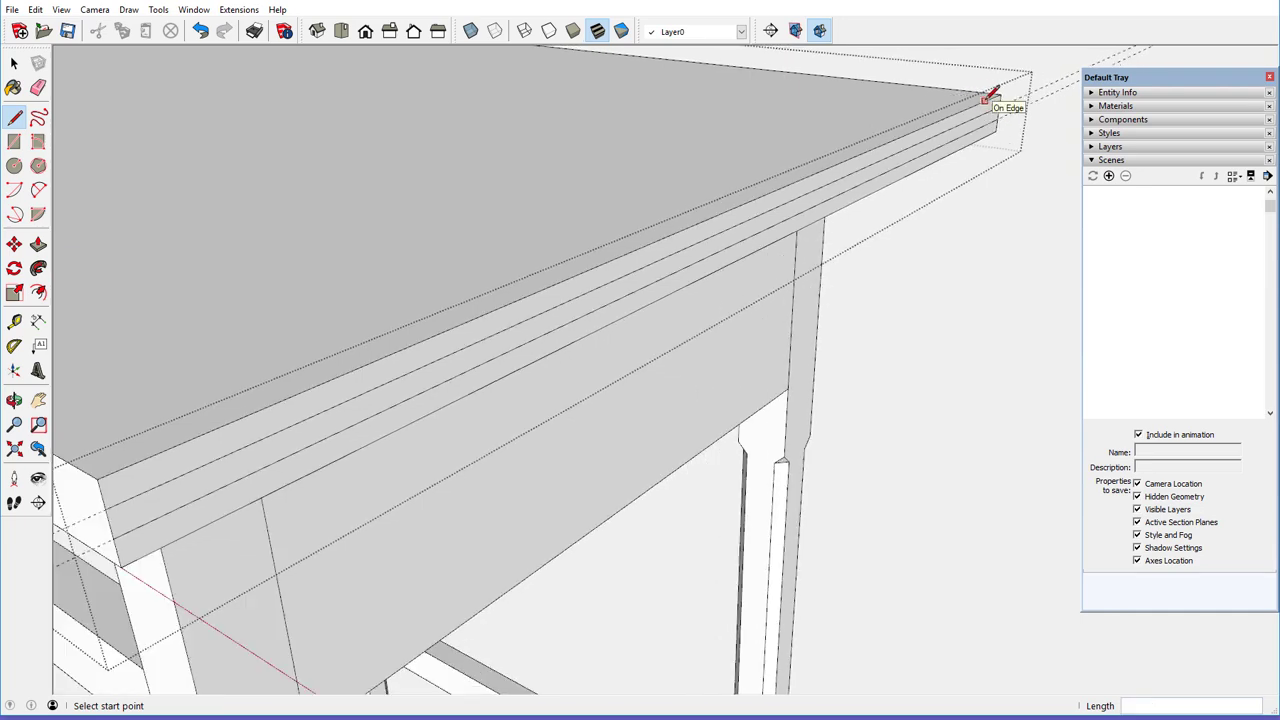
left_click(38, 244)
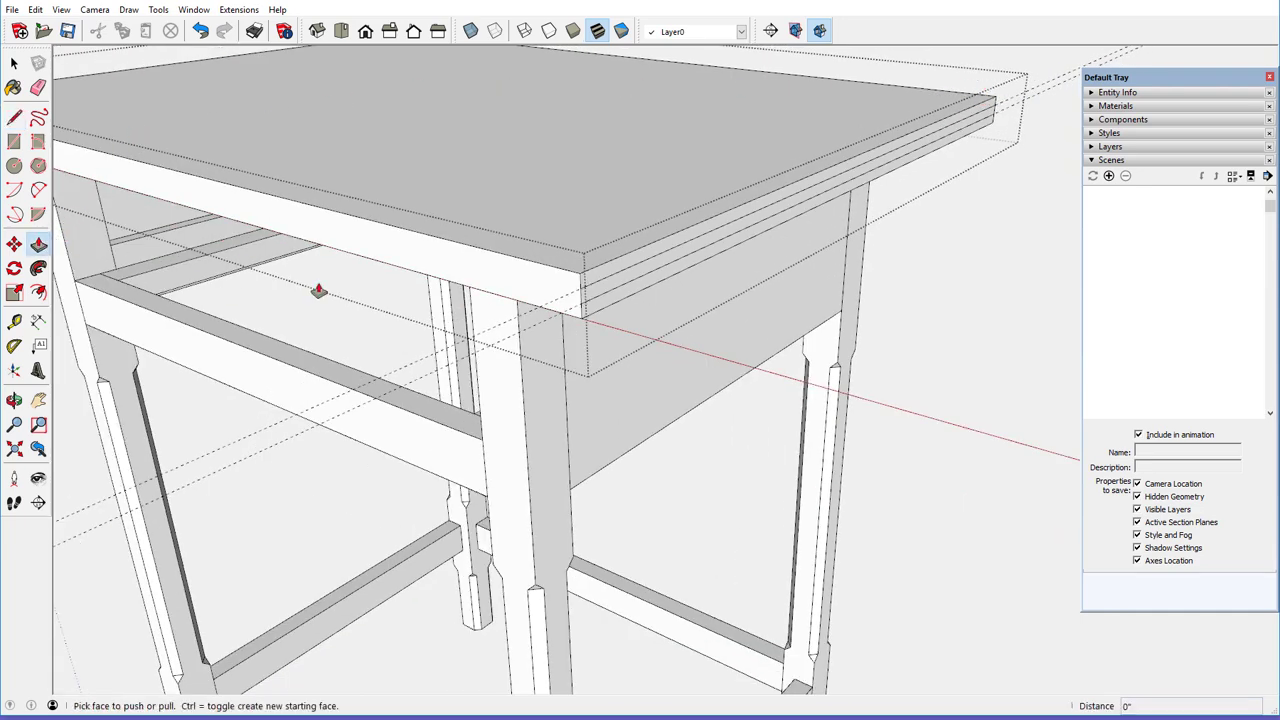
left_click(606, 294)
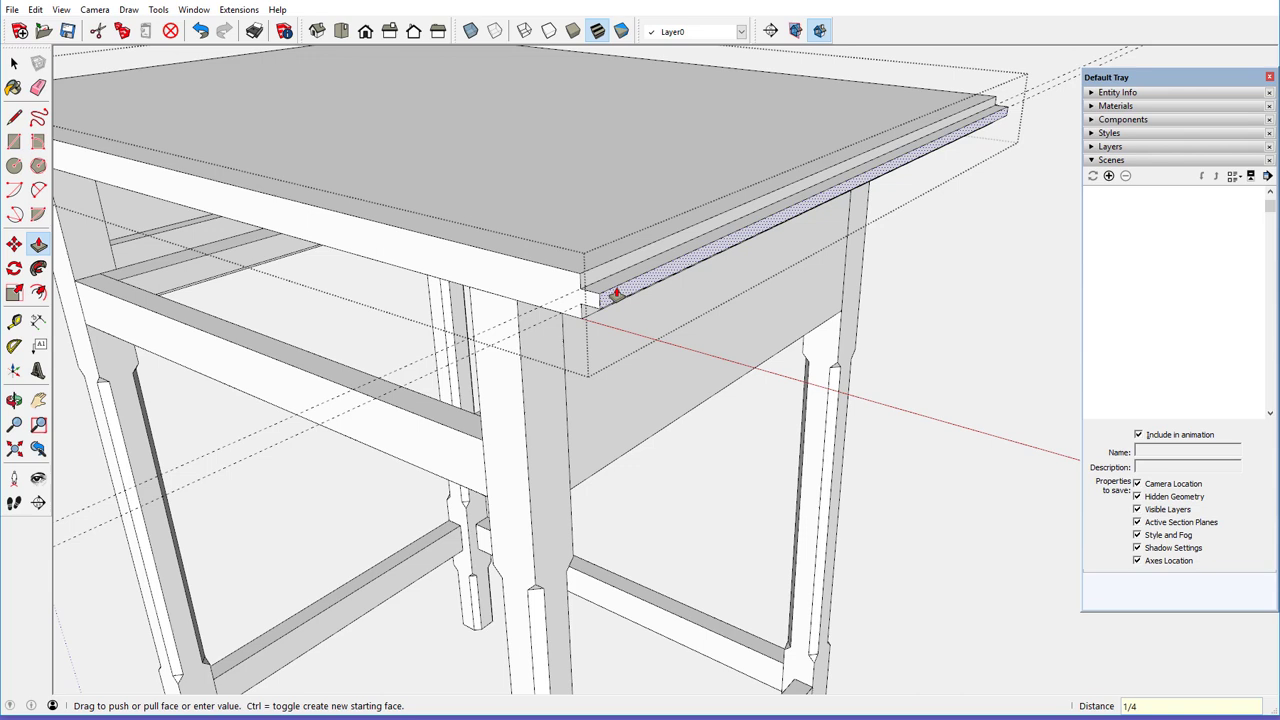
key("Return")
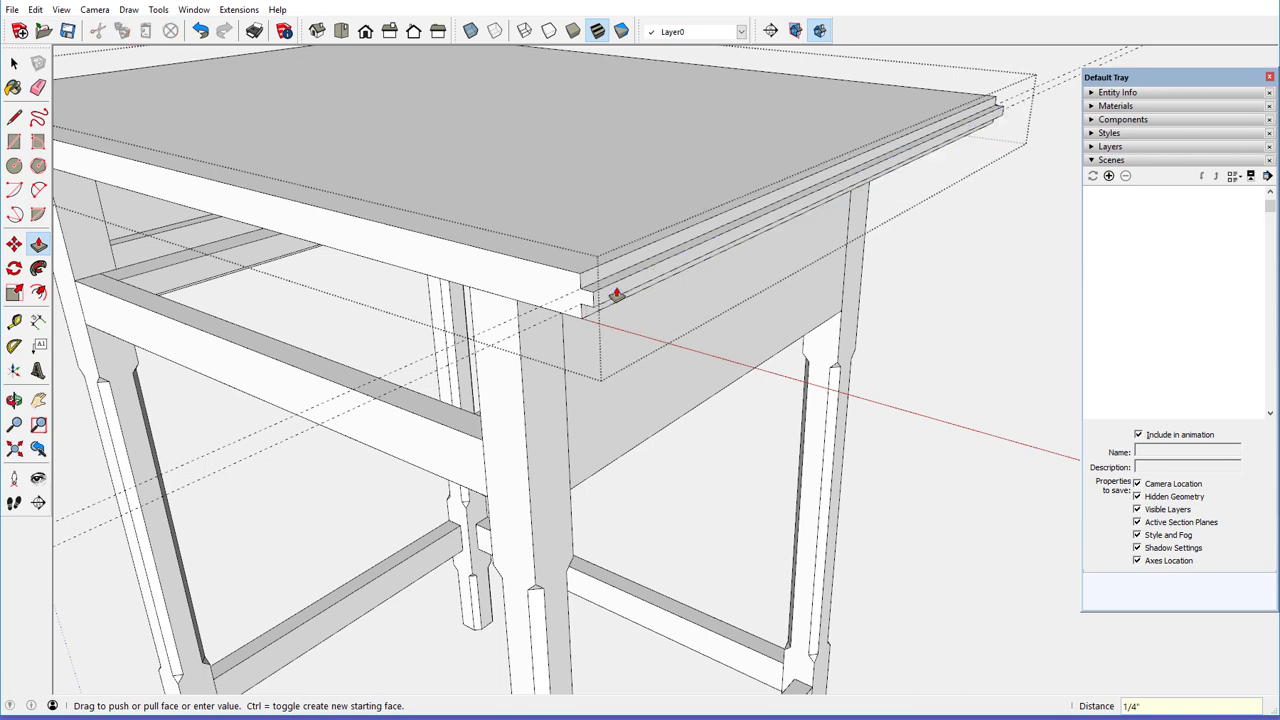
right_click(872, 320)
left_click(920, 322)
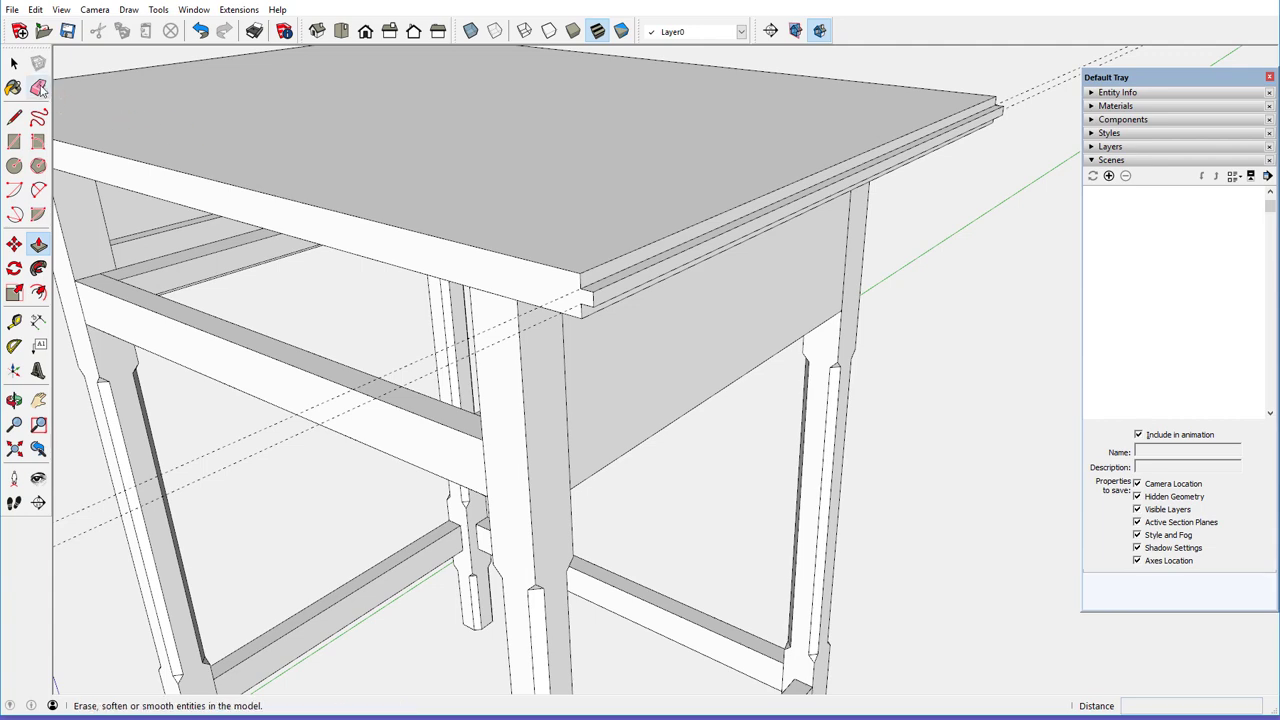
- Erase the leftover guide line at the tabletop corner and inspect the tongue
left_click(38, 87)
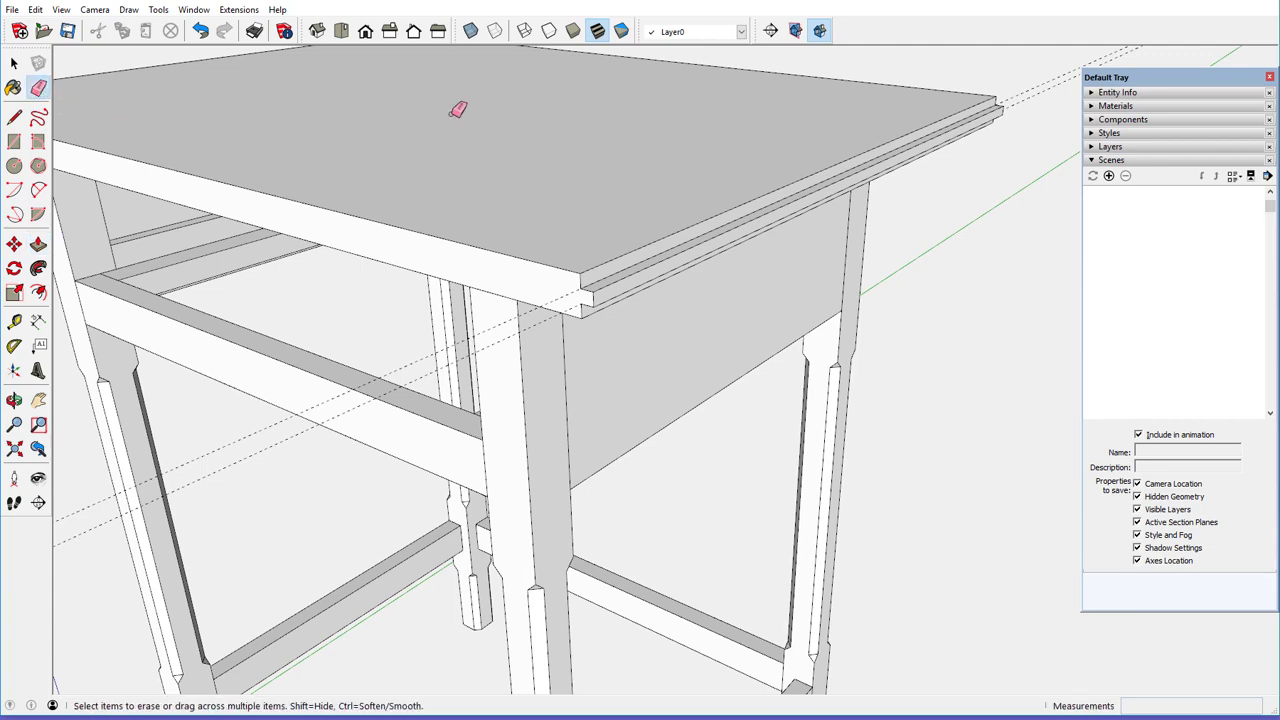
left_click(1034, 94)
mouse_move(738, 181)
middle_mouse_down()
mouse_move(689, 183)
mouse_move(691, 248)
middle_mouse_up()
scroll(640, 323, "up", 3)
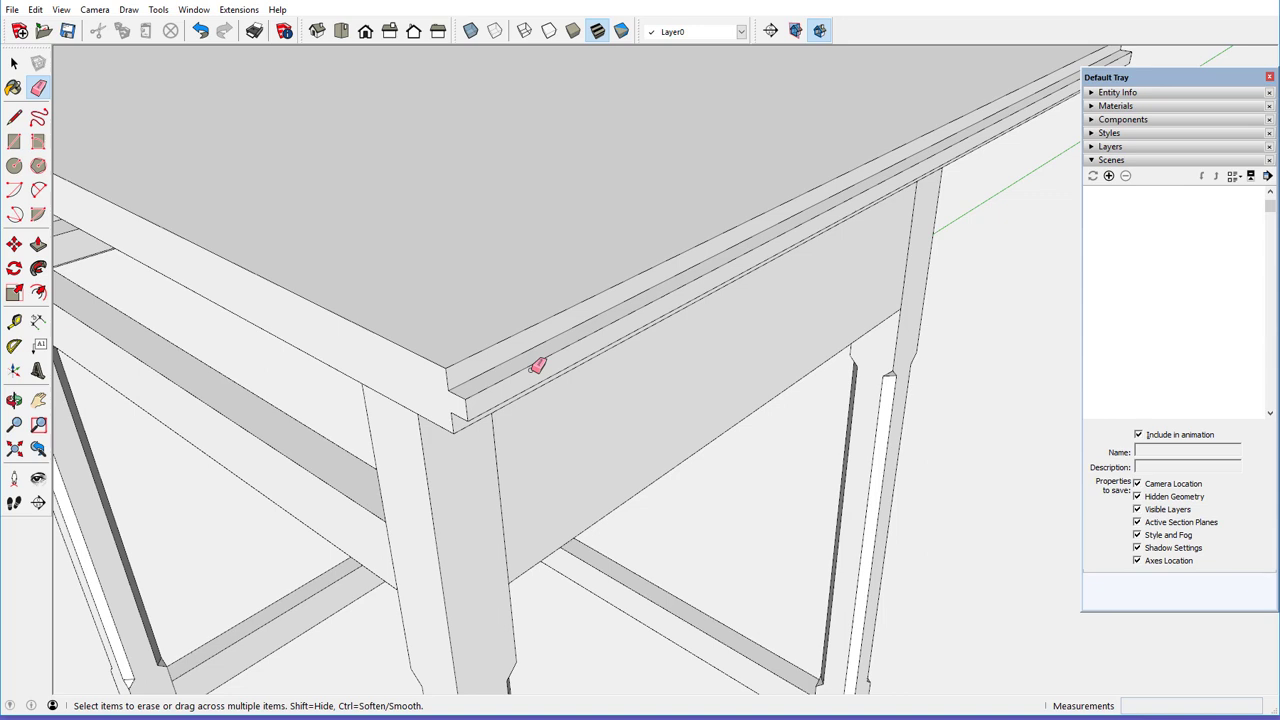
scroll(493, 311, "down", 2)
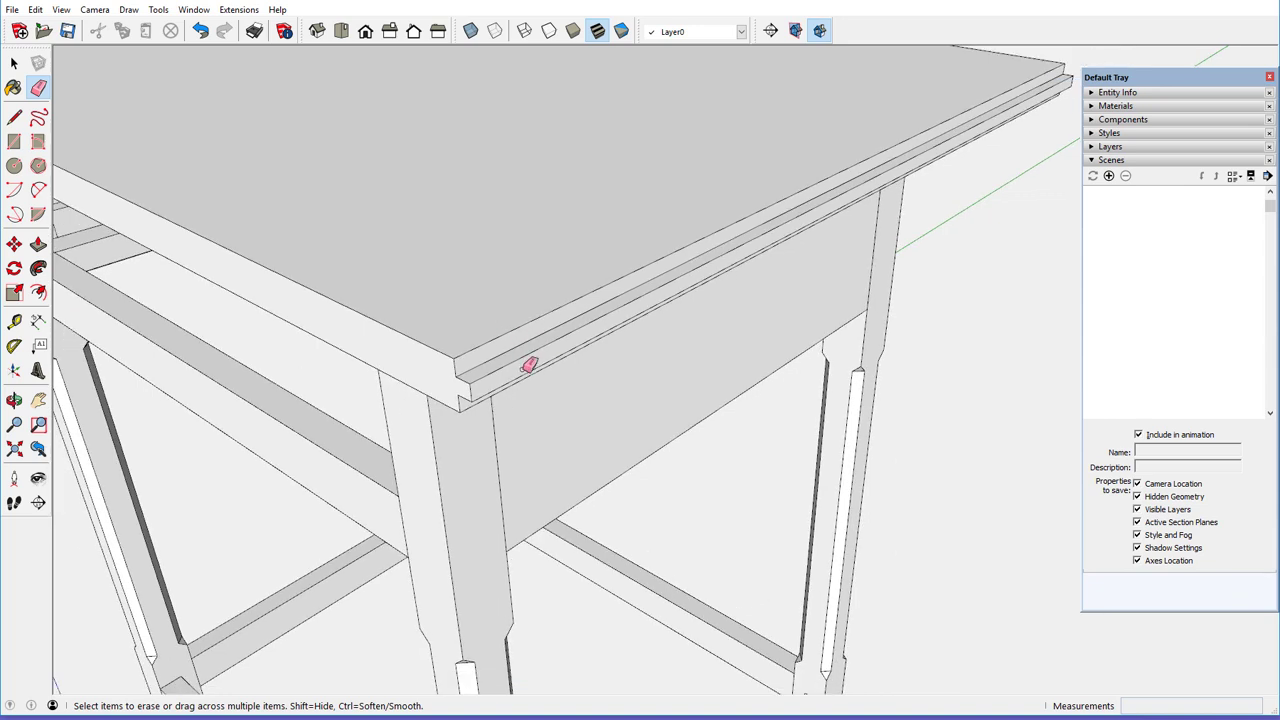
scroll(529, 365, "up", 1)
scroll(529, 365, "up", 1)
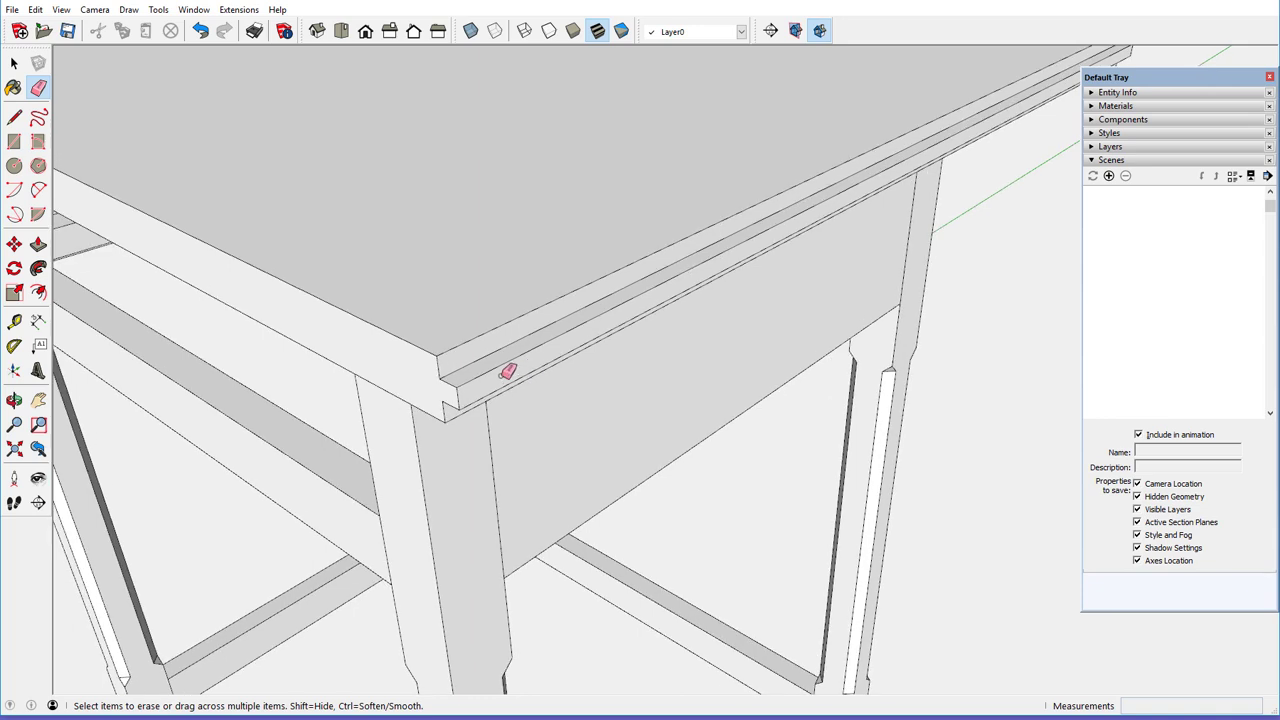
- Place Tape Measure guides at 3/4", 2 15/16" and 11 5/16" along the tongue from its corner
left_click(14, 321)
scroll(490, 380, "up", 3)
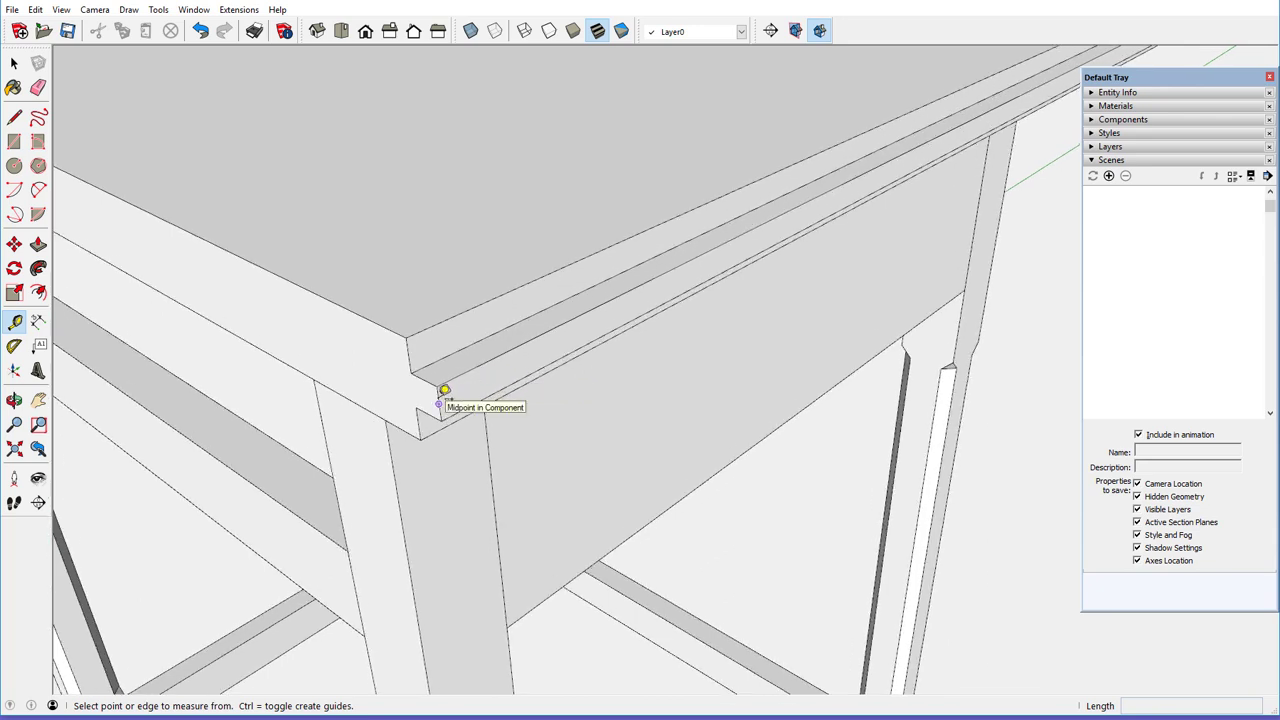
left_click(438, 404)
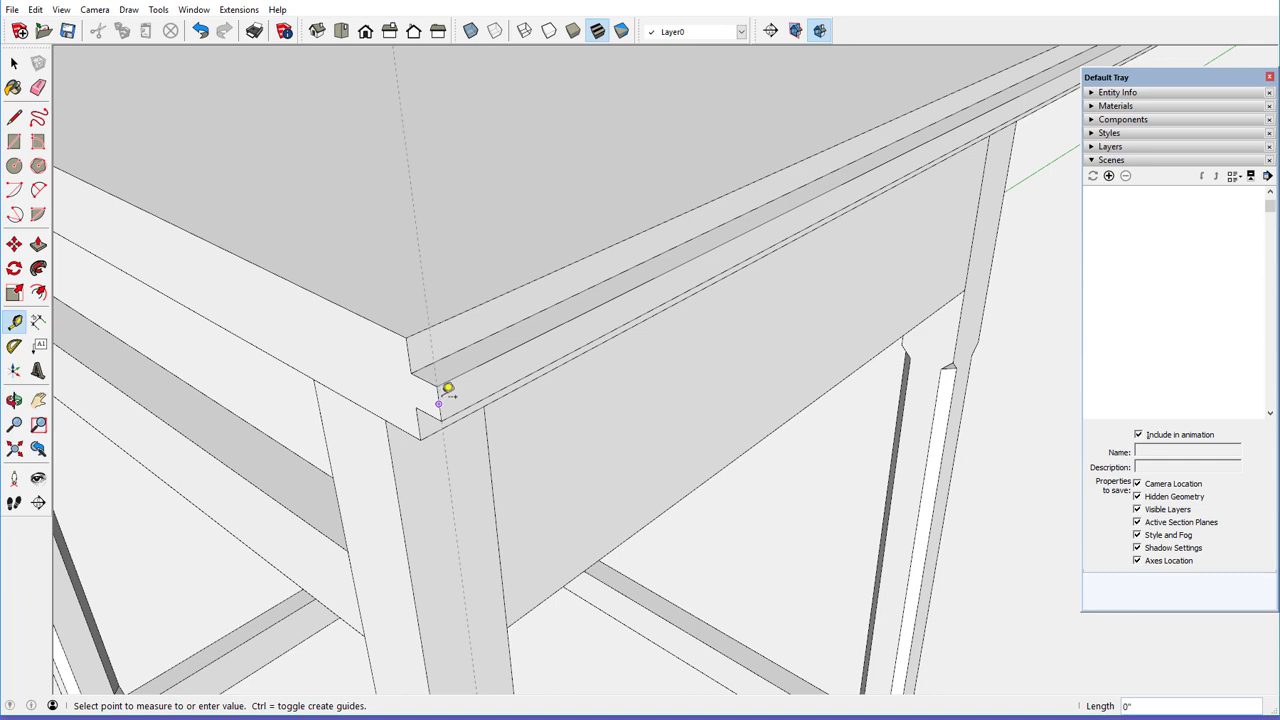
left_click(540, 350)
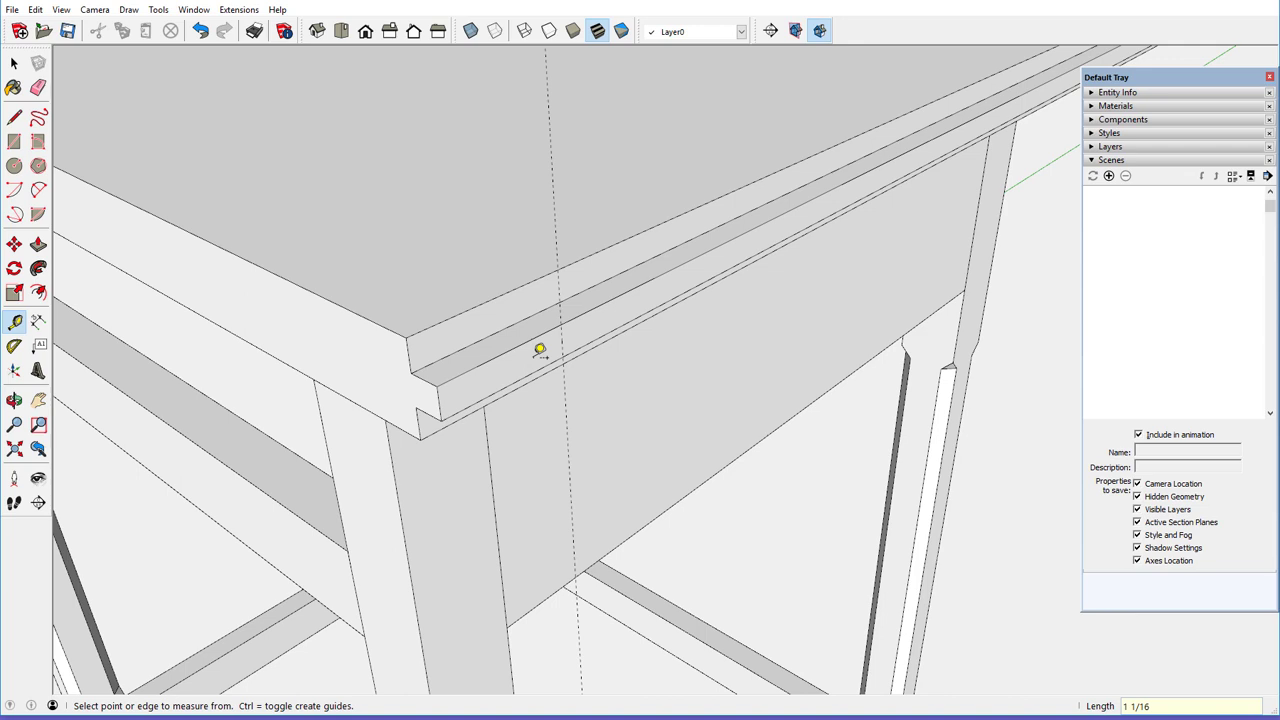
left_click(438, 404)
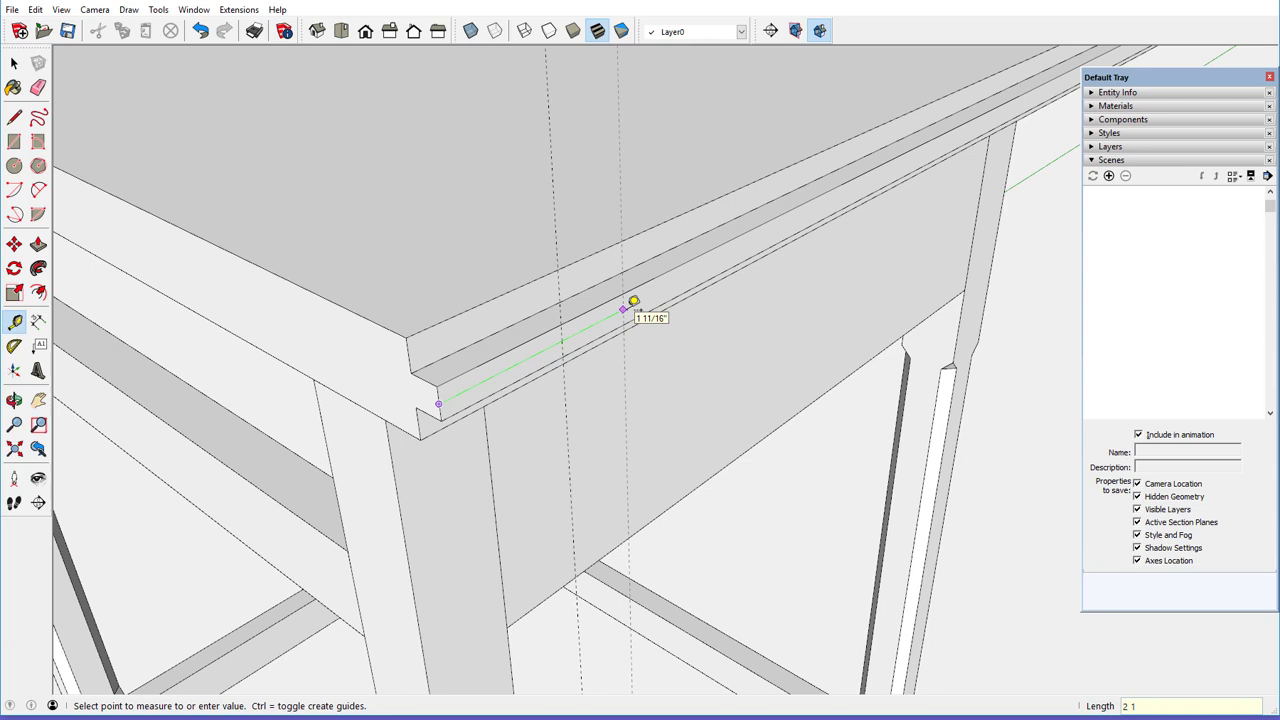
type("5/16")
key("Return")
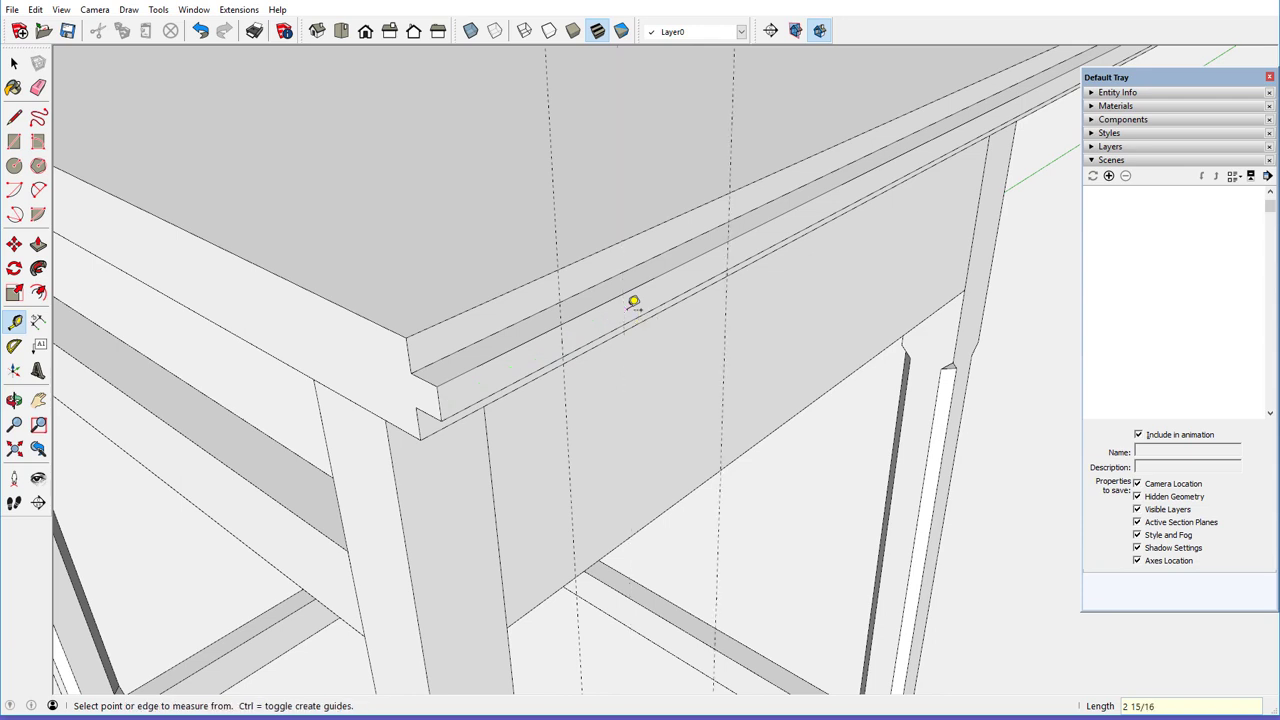
left_click(439, 403)
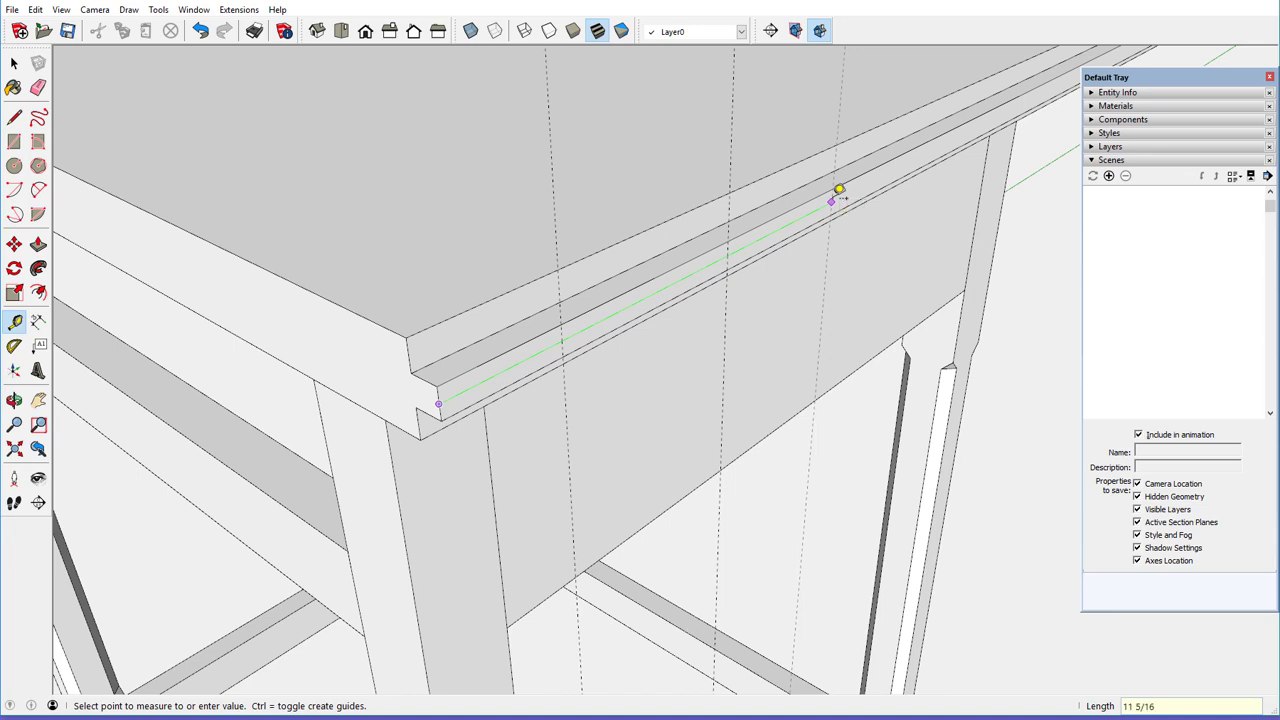
left_click(839, 190)
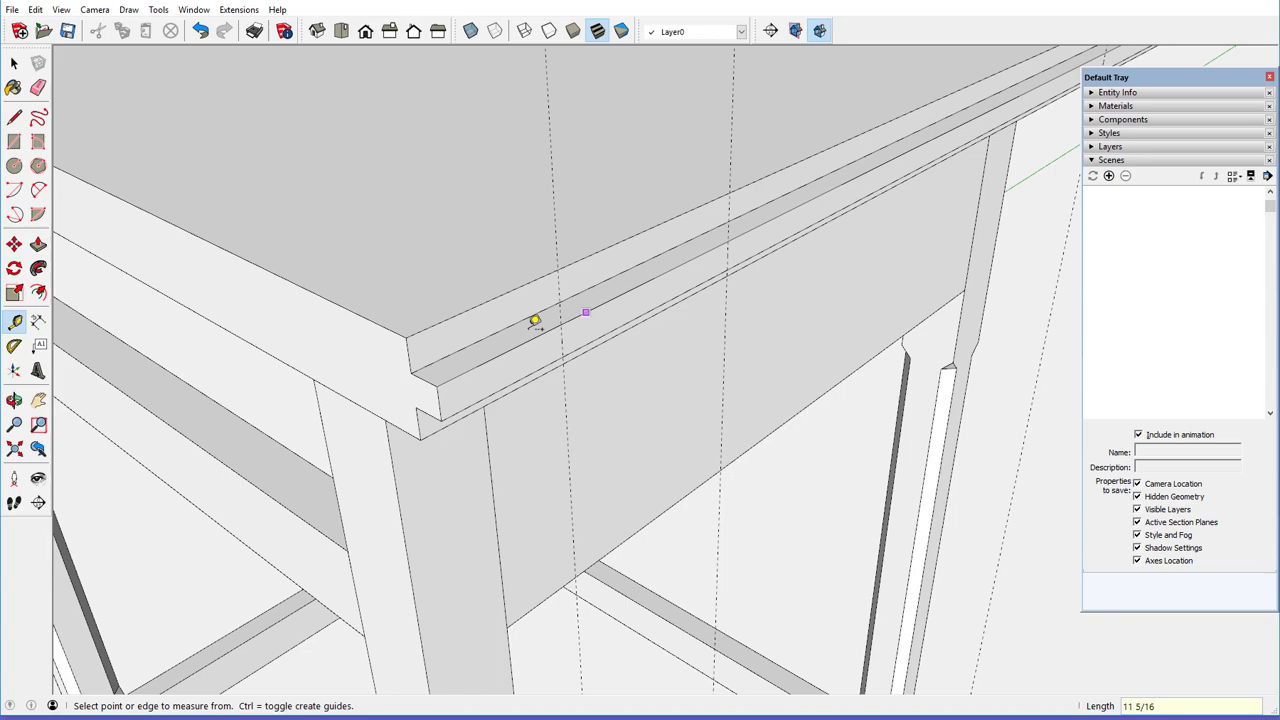
scroll(503, 326, "down", 5)
scroll(503, 326, "down", 2)
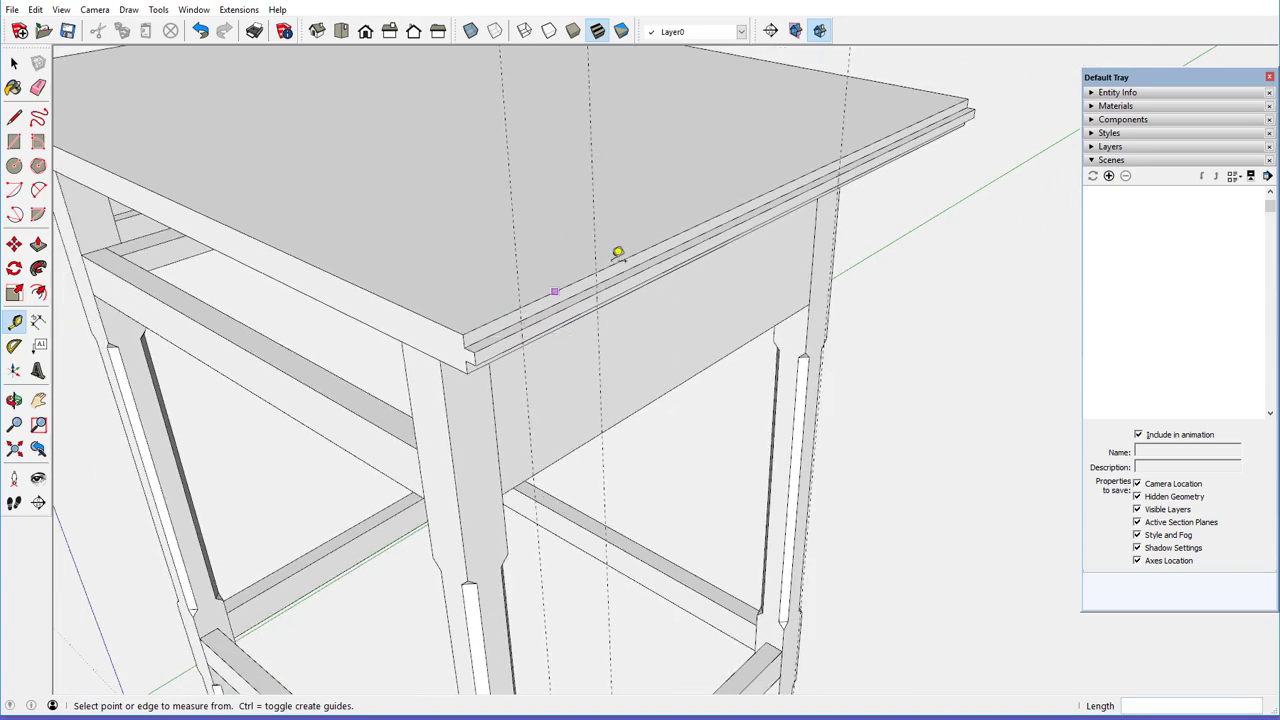
- Add a guide 7 5/16" along the tongue from the front corner, then measure from the opposite corner
mouse_move(660, 232)
middle_mouse_down()
mouse_move(596, 251)
mouse_move(820, 274)
mouse_move(567, 282)
mouse_move(649, 255)
middle_mouse_up()
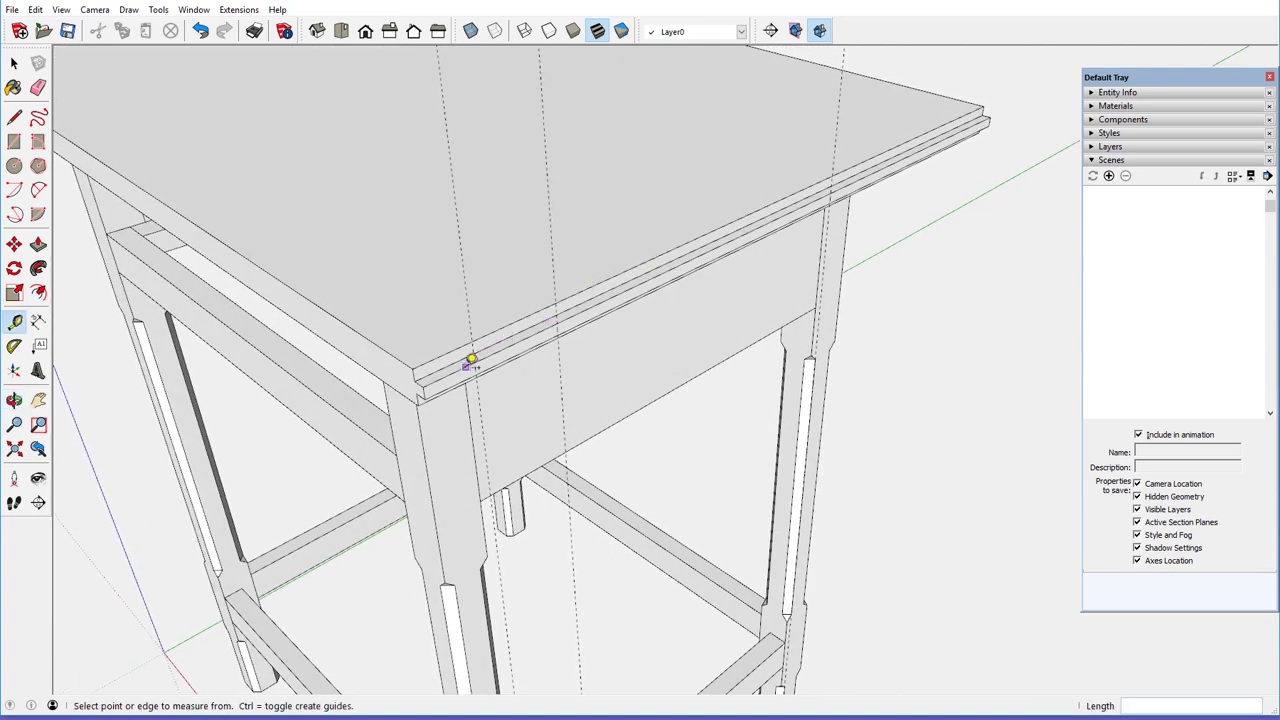
scroll(429, 383, "up", 3)
scroll(433, 390, "up", 2)
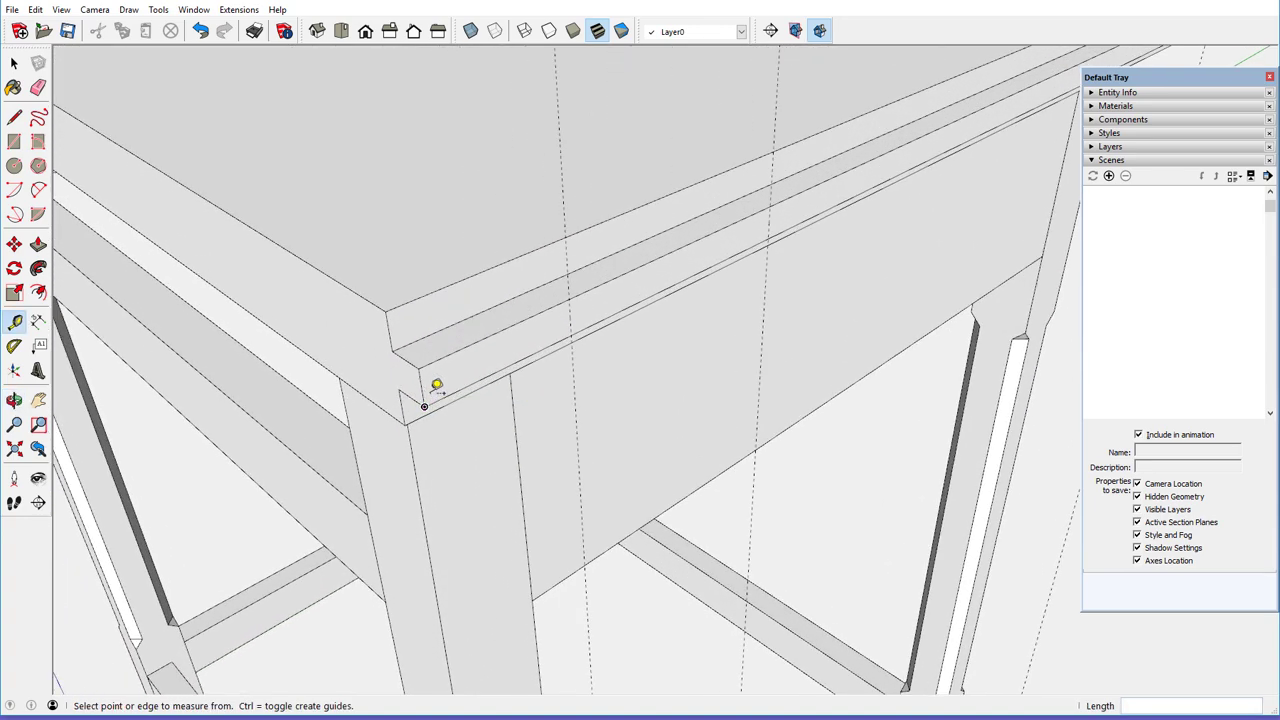
left_click(423, 382)
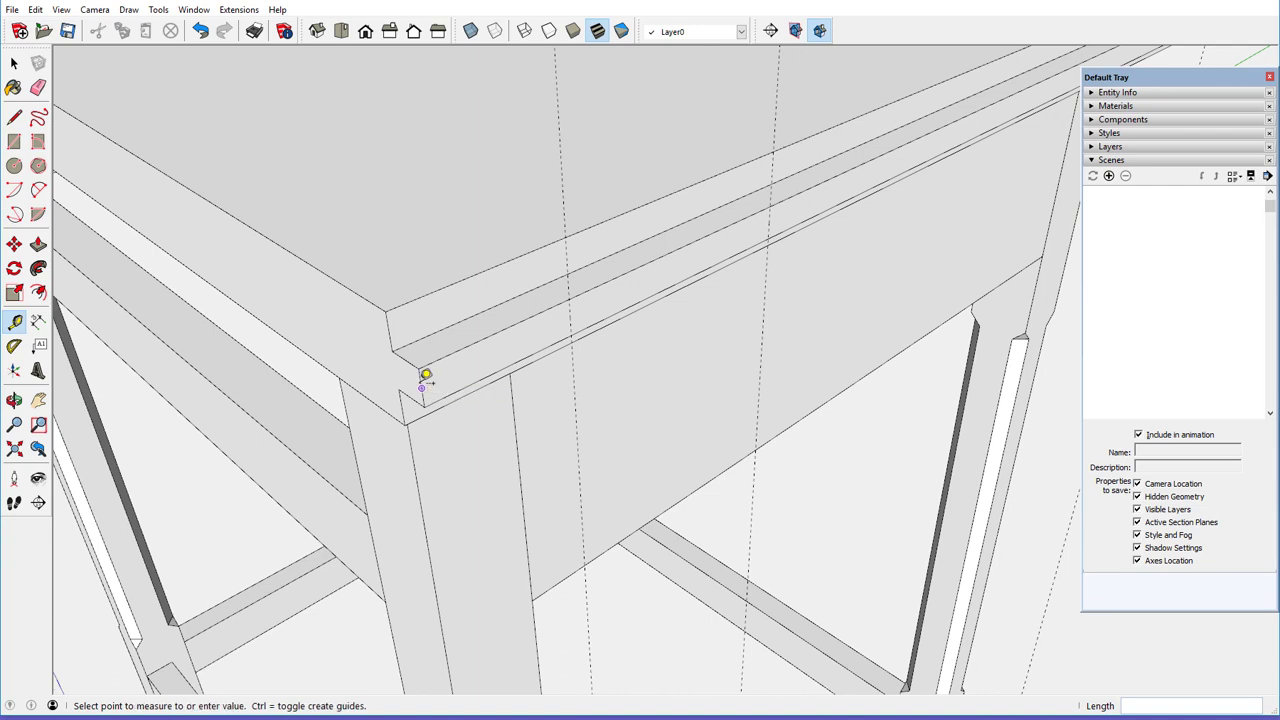
left_click(829, 191)
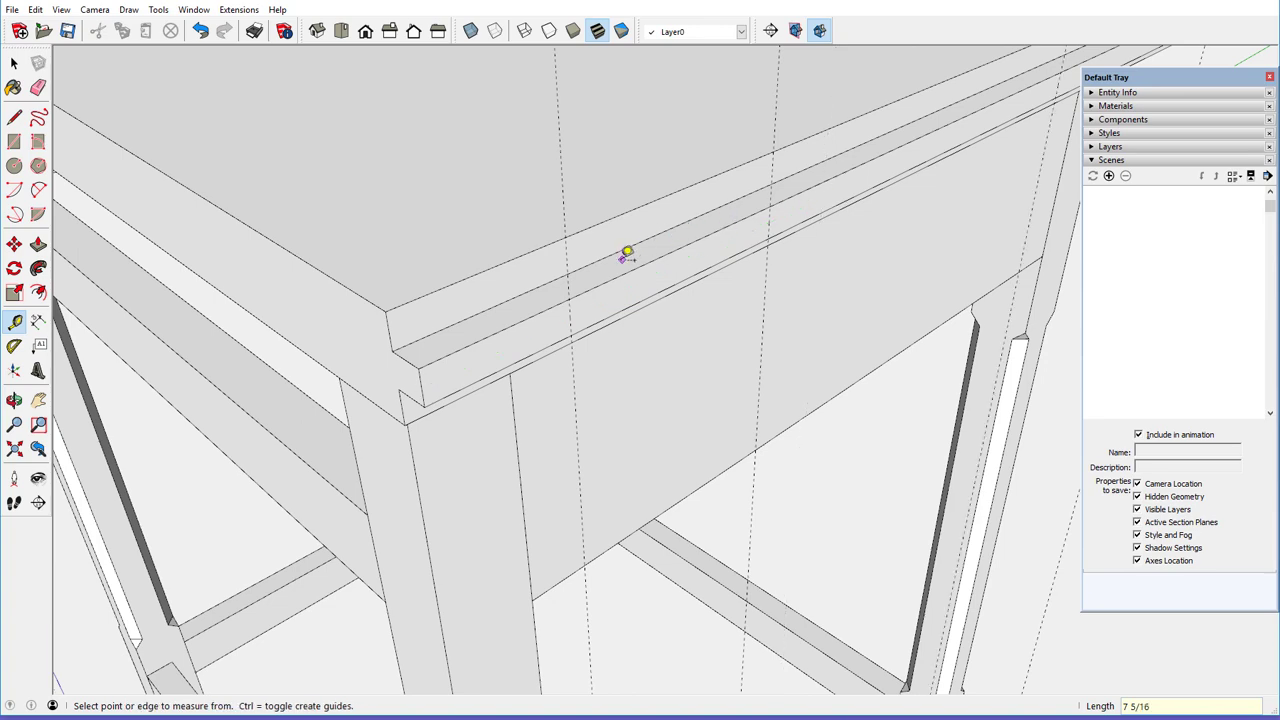
scroll(625, 255, "down", 6)
scroll(625, 255, "down", 4)
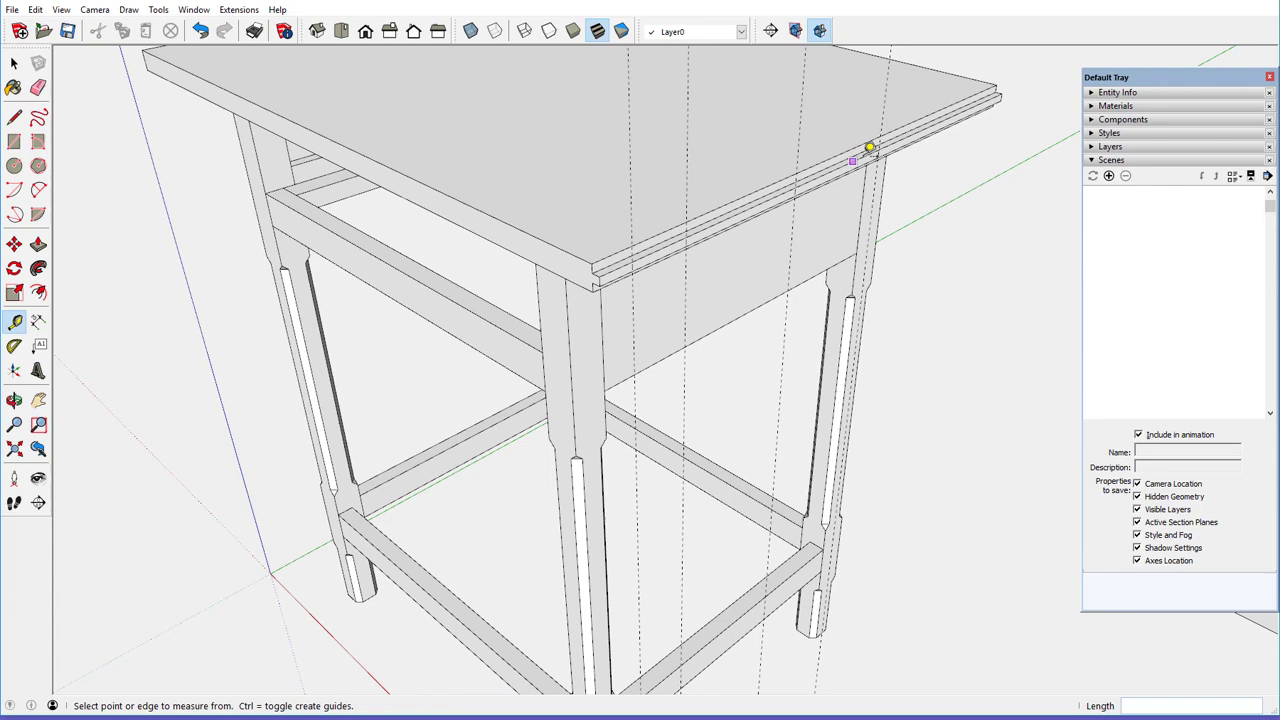
middle_click_drag(750, 200, 523, 220)
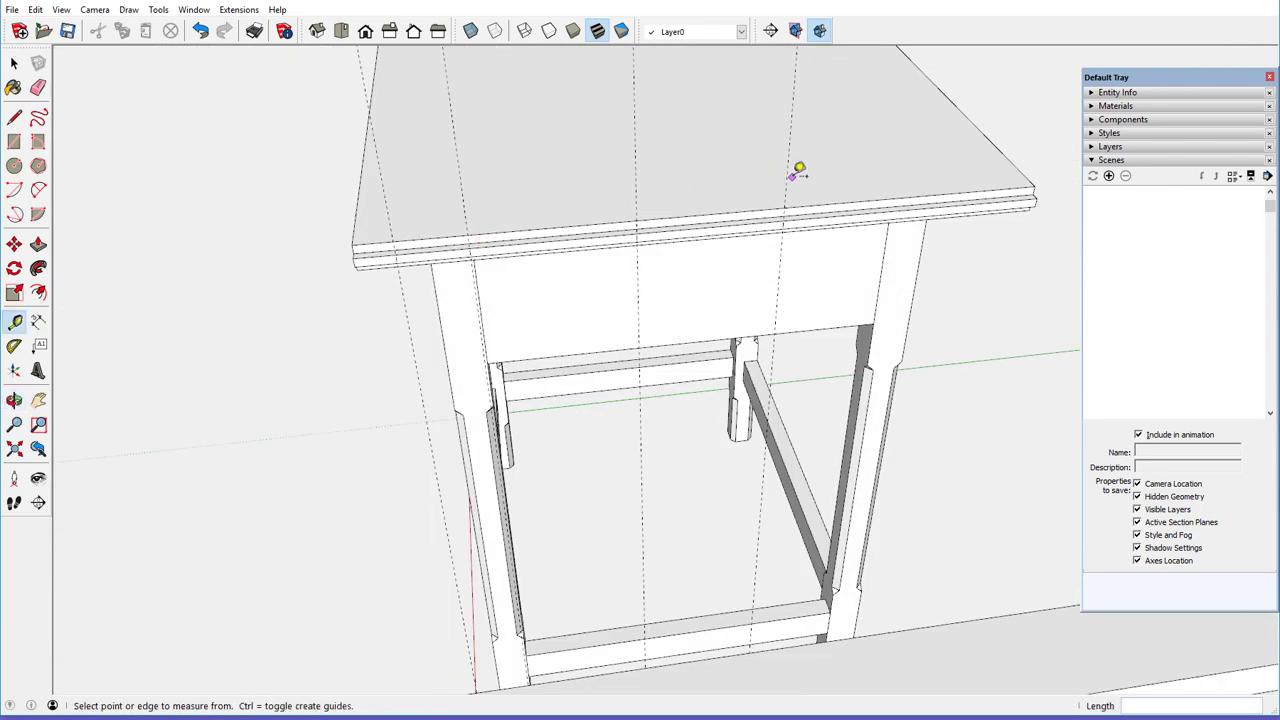
left_click(1027, 176)
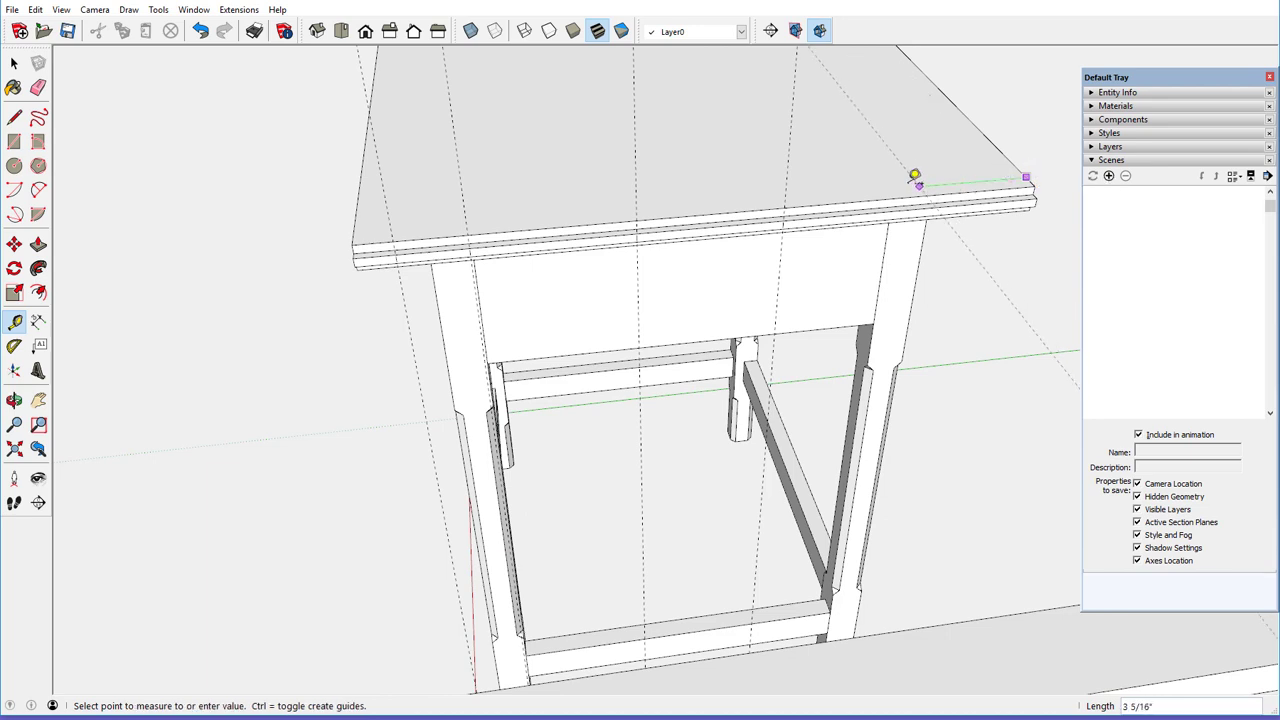
- Place a guide about 7 1/64" from the corner and bring the tongue's far end into view
left_click(797, 196)
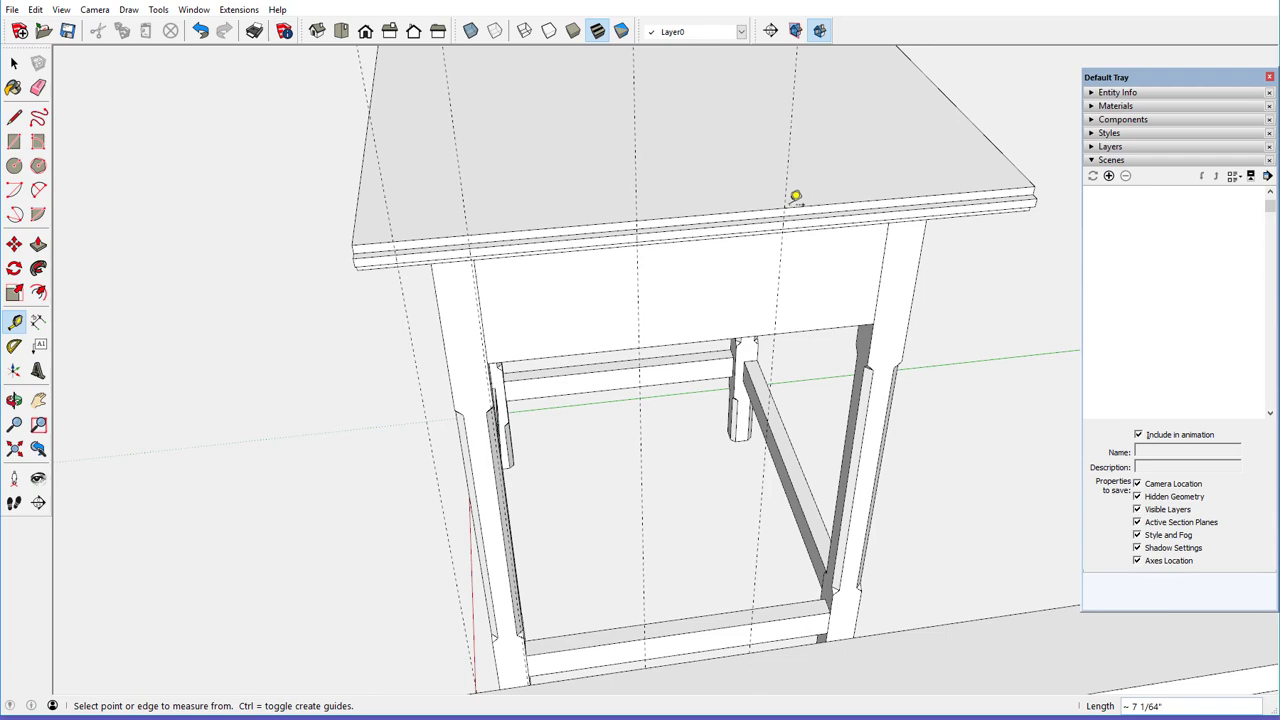
key("o")
left_click_drag(700, 206, 815, 199)
key("t")
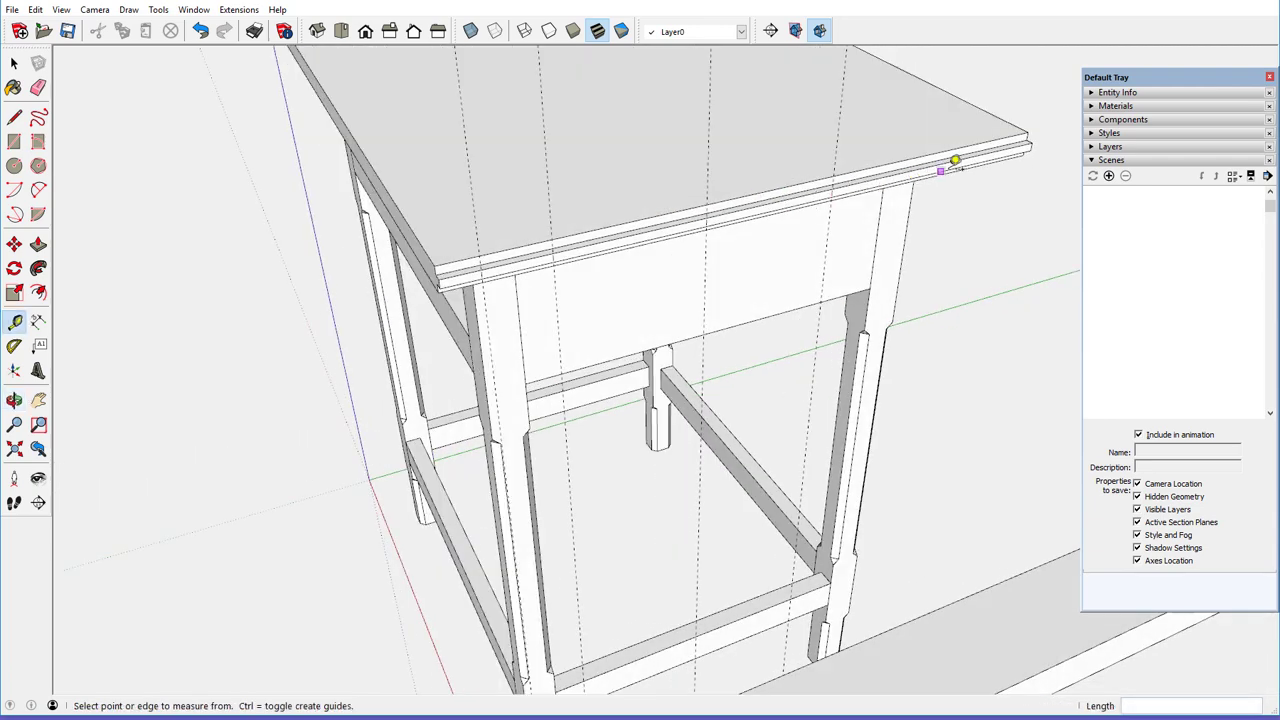
scroll(971, 157, "up", 2)
scroll(973, 155, "up", 1)
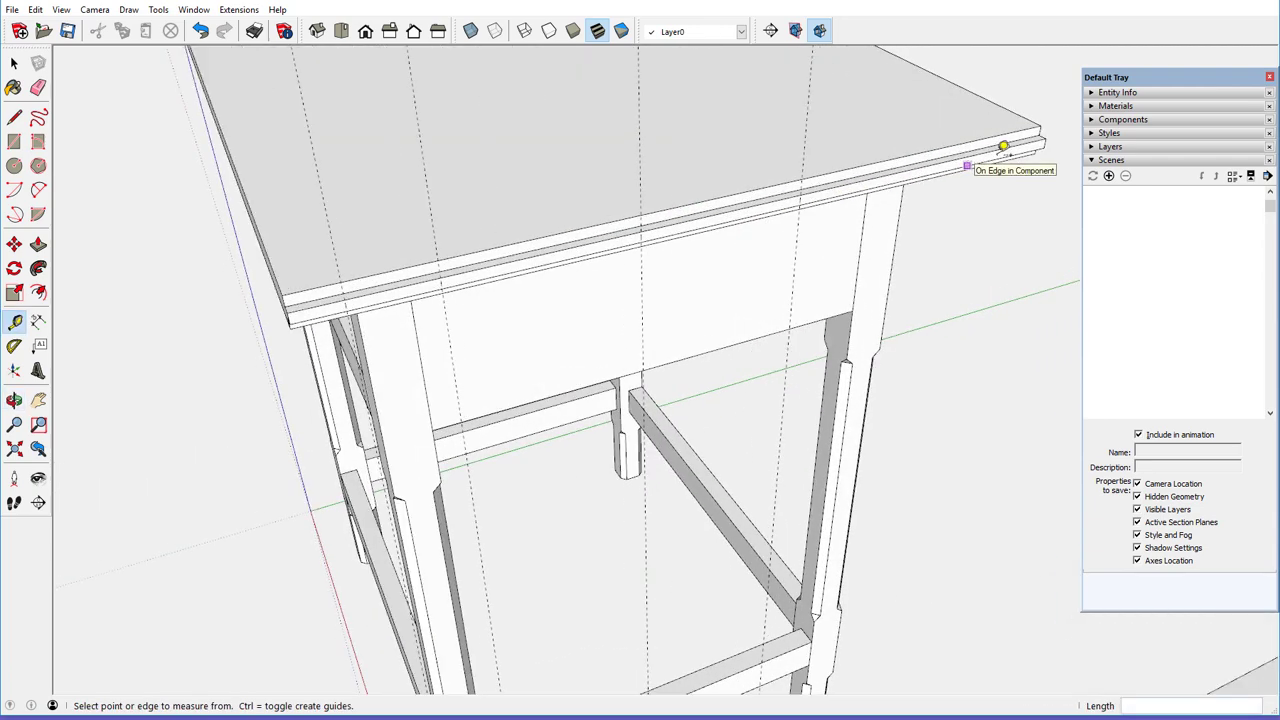
scroll(1049, 132, "up", 2)
scroll(1050, 133, "up", 2)
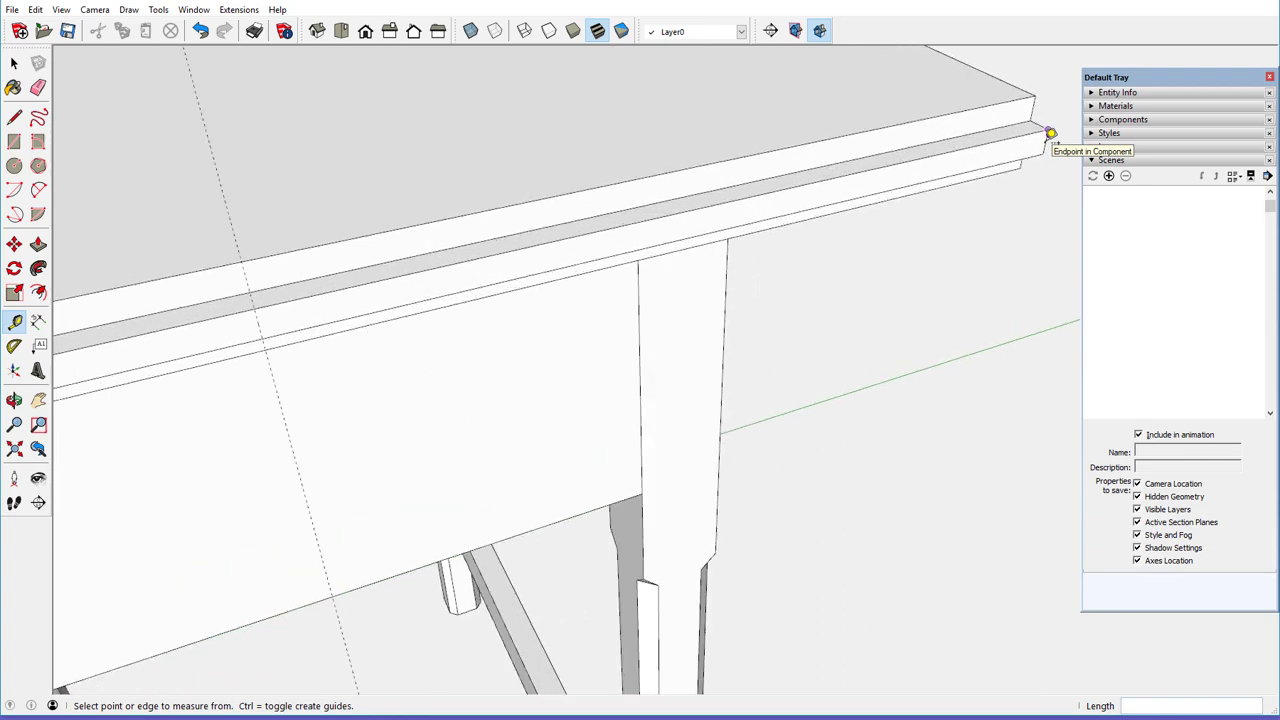
- Add guides 13/16" in from the end and 2 3/16" along the tongue
left_click(1050, 133)
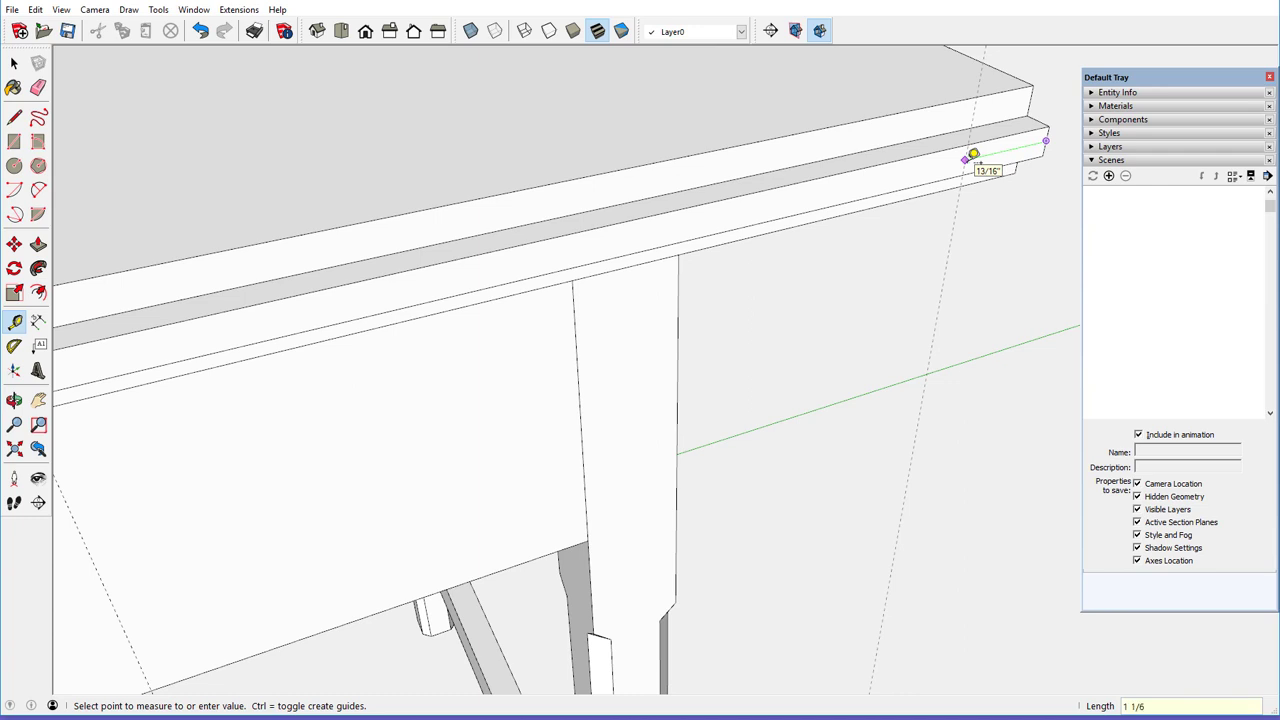
left_click(973, 155)
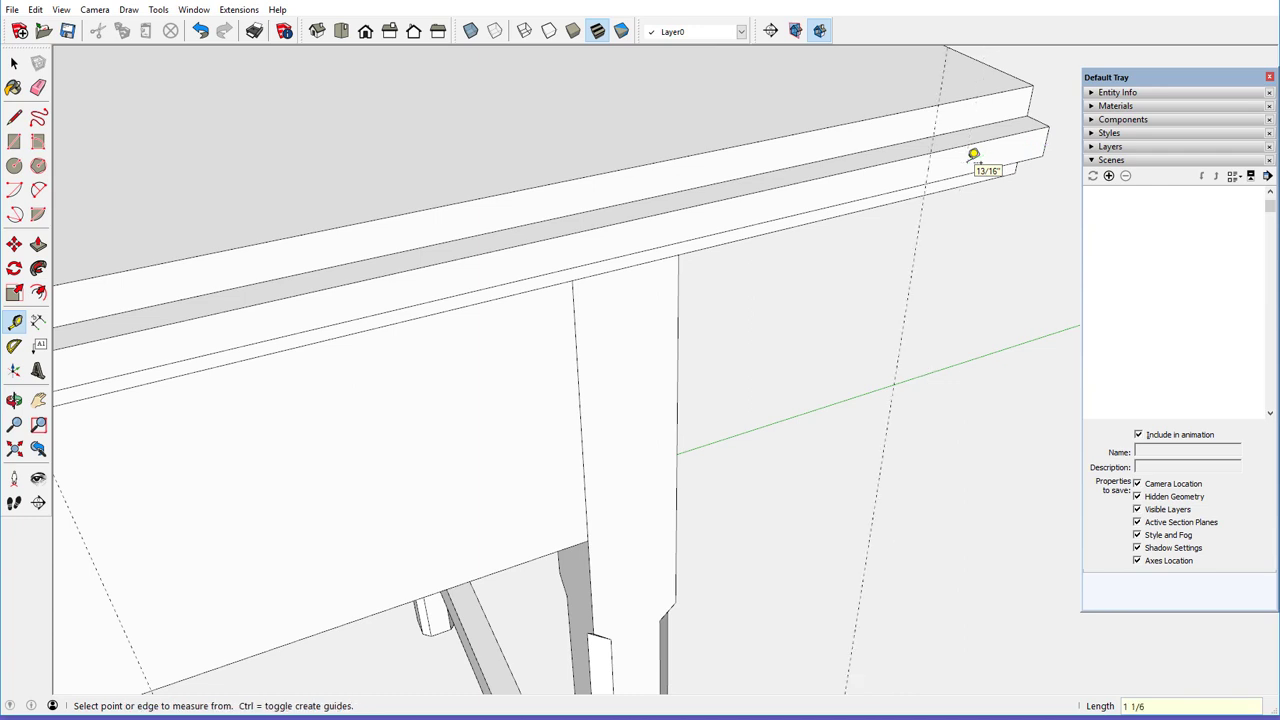
scroll(973, 155, "down", 3)
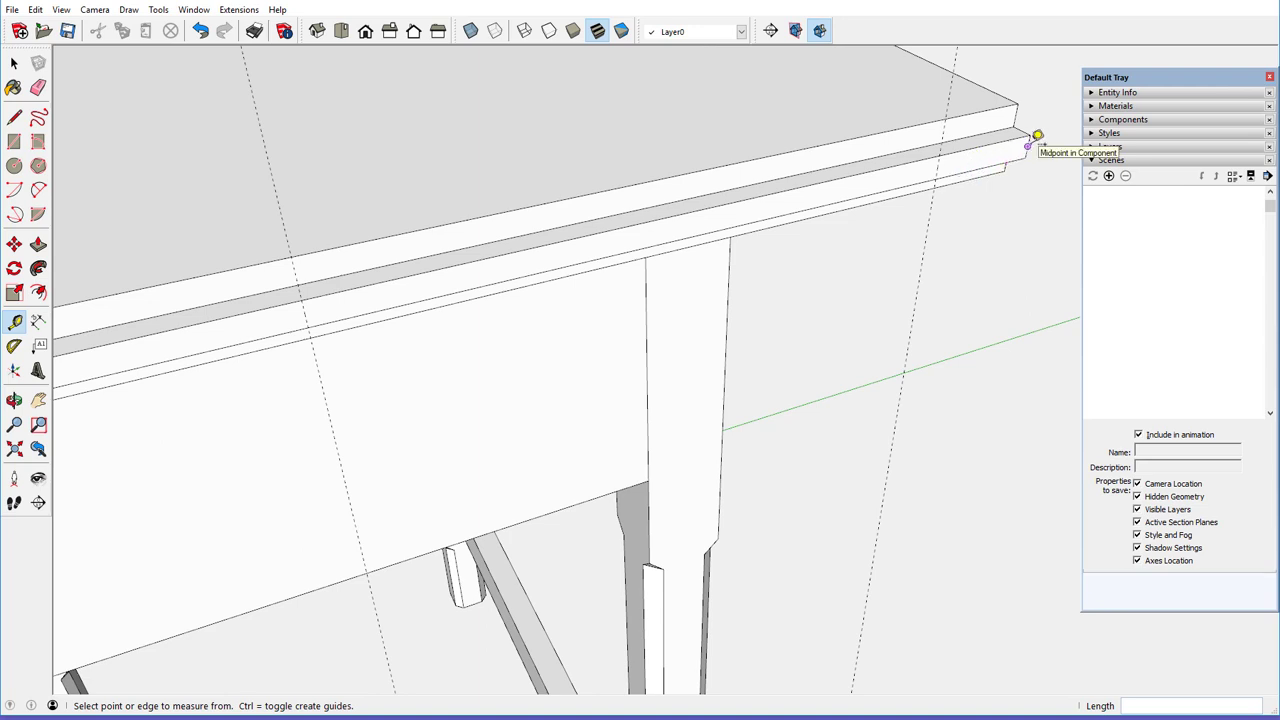
left_click(1030, 140)
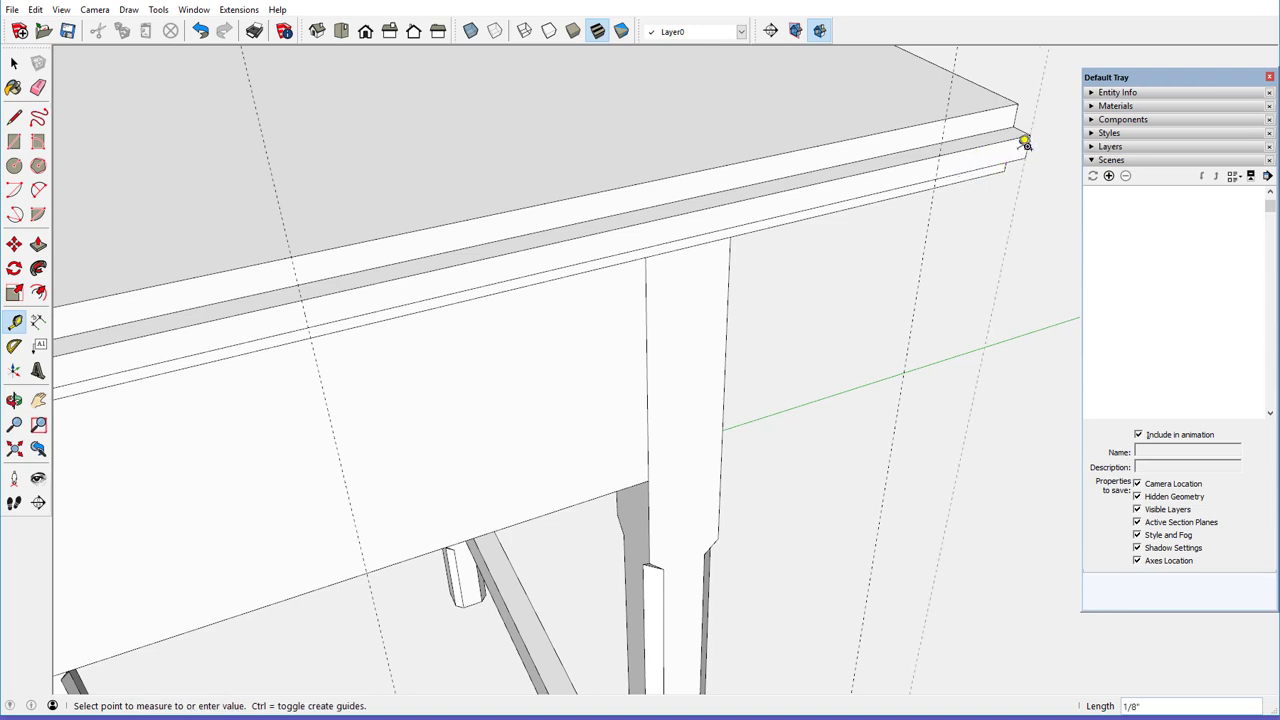
left_click(860, 181)
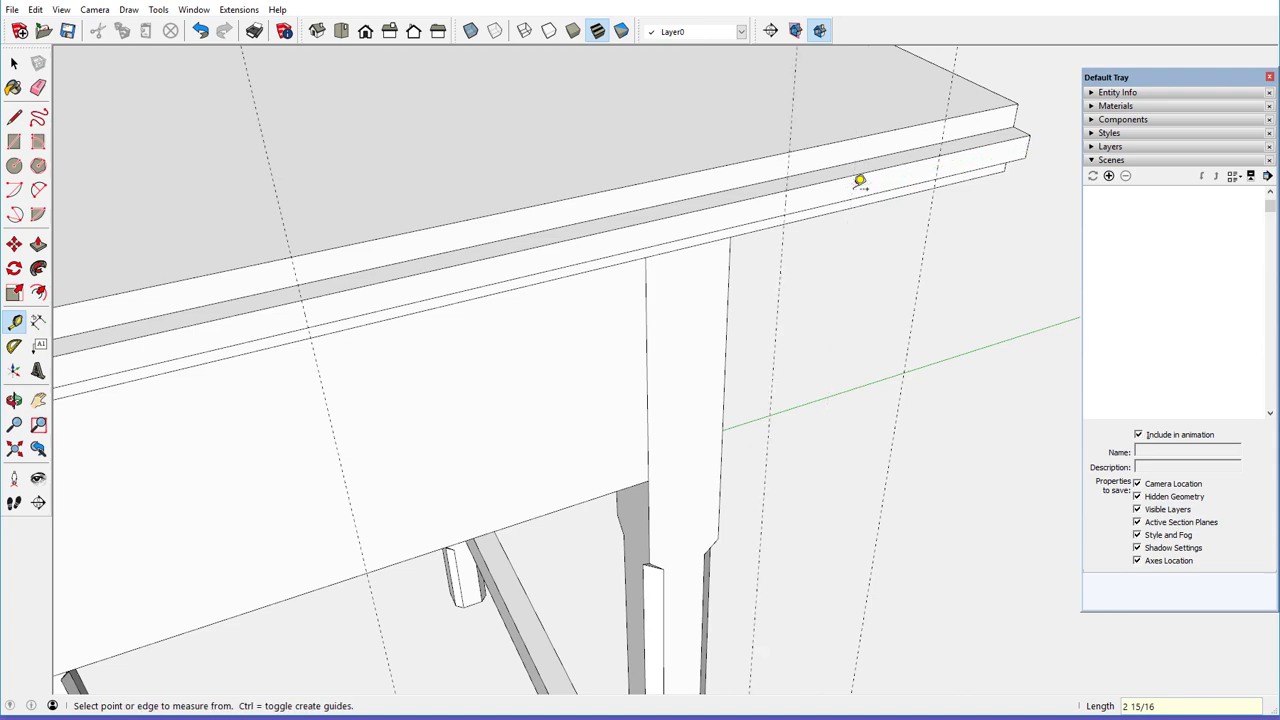
middle_click_drag(860, 181, 860, 181)
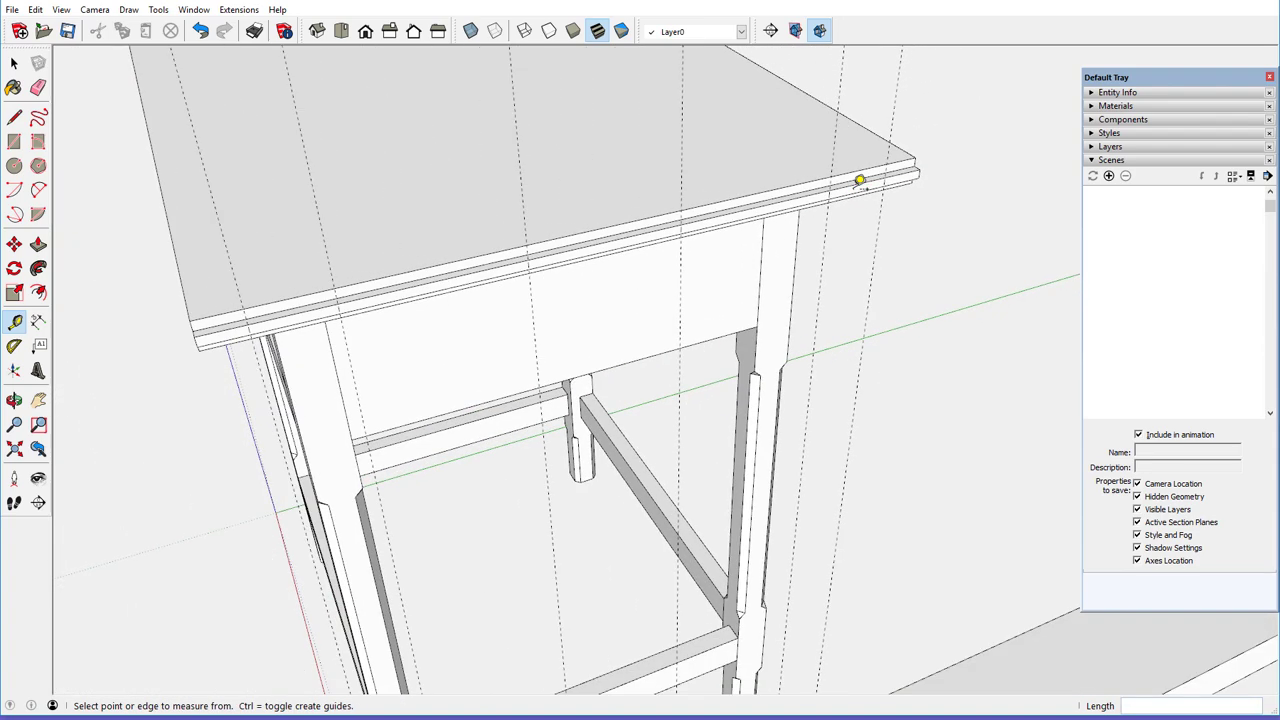
middle_click_drag(575, 230, 712, 210)
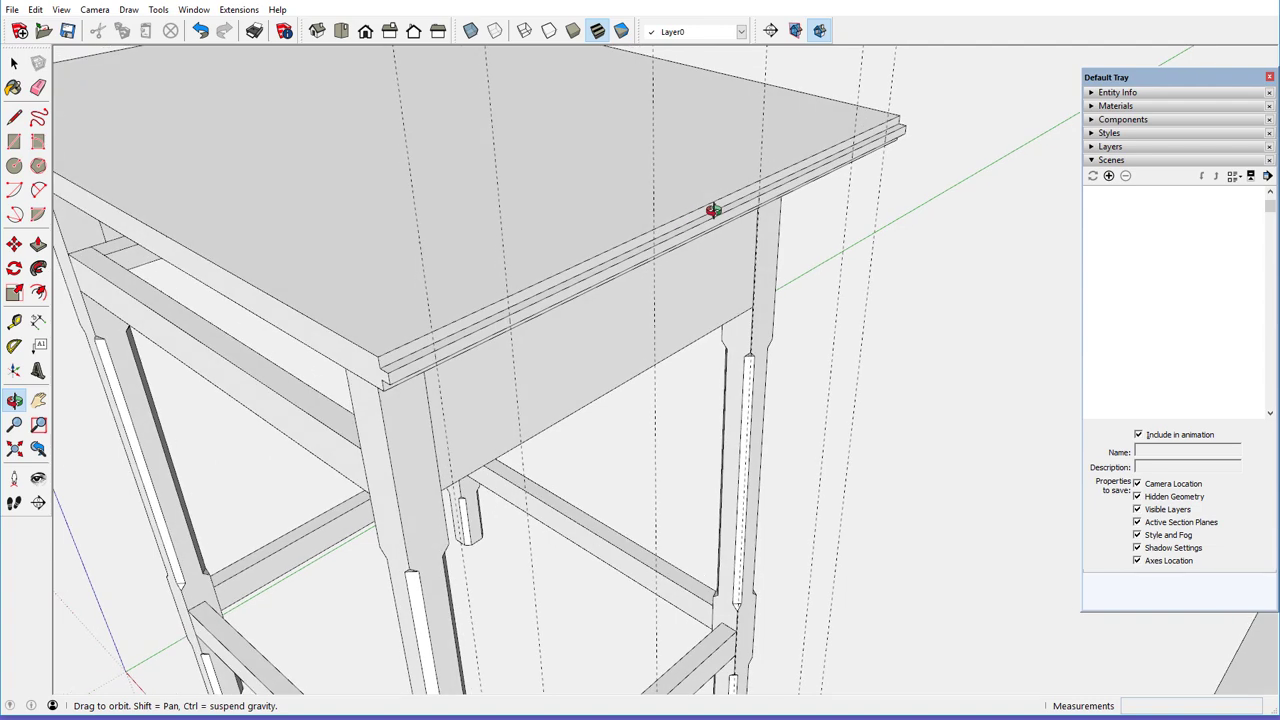
key("t")
scroll(415, 348, "up", 3)
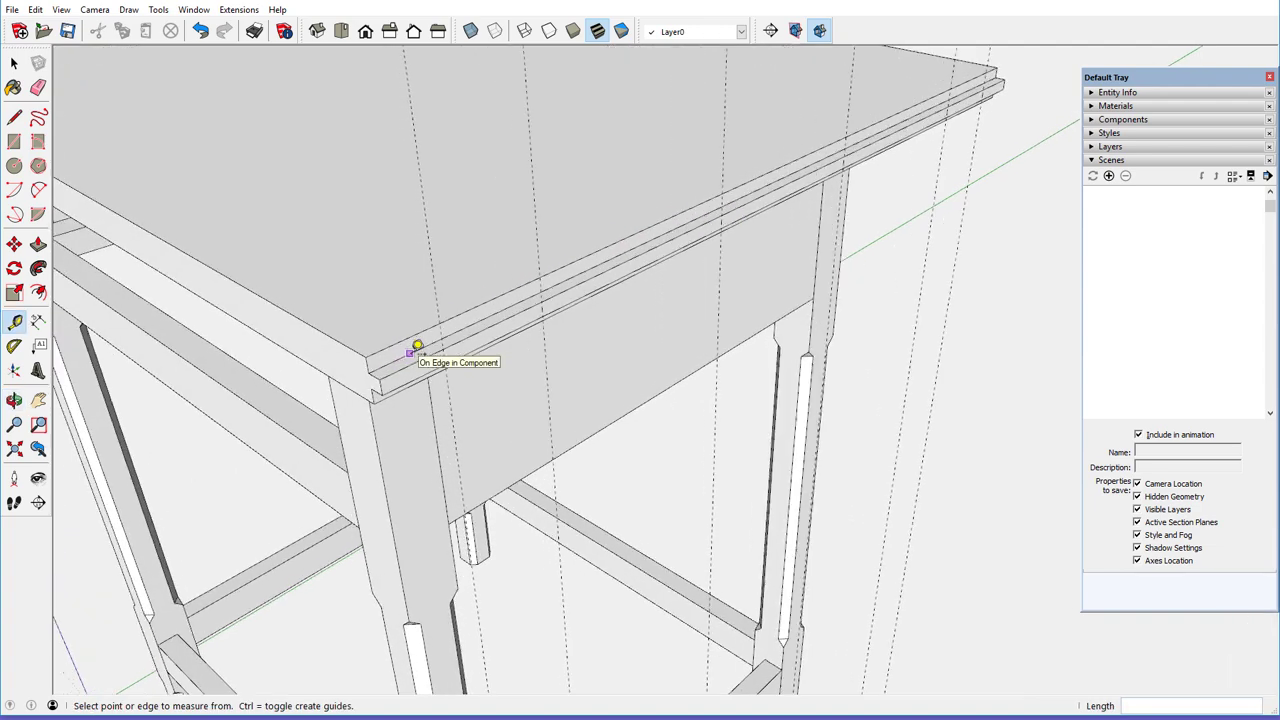
scroll(417, 347, "up", 1)
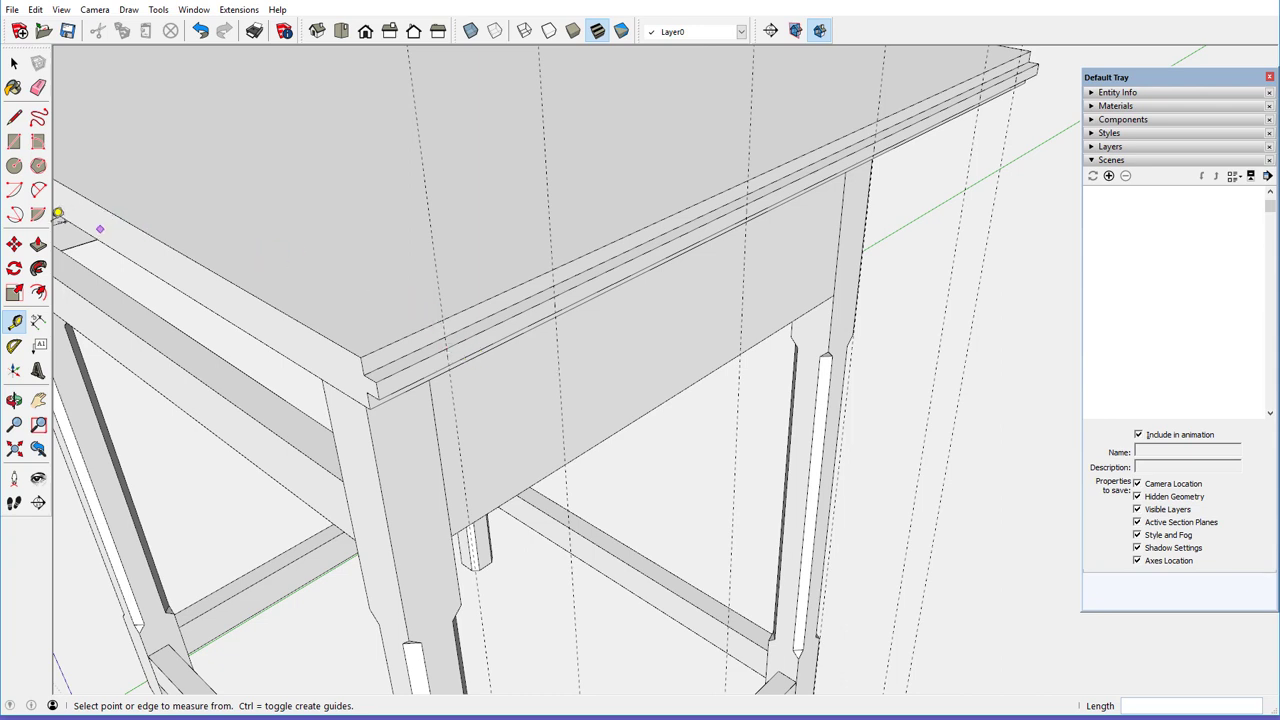
- Open the table top component for editing and draw the first tenon rectangle on the tongue
left_click(14, 143)
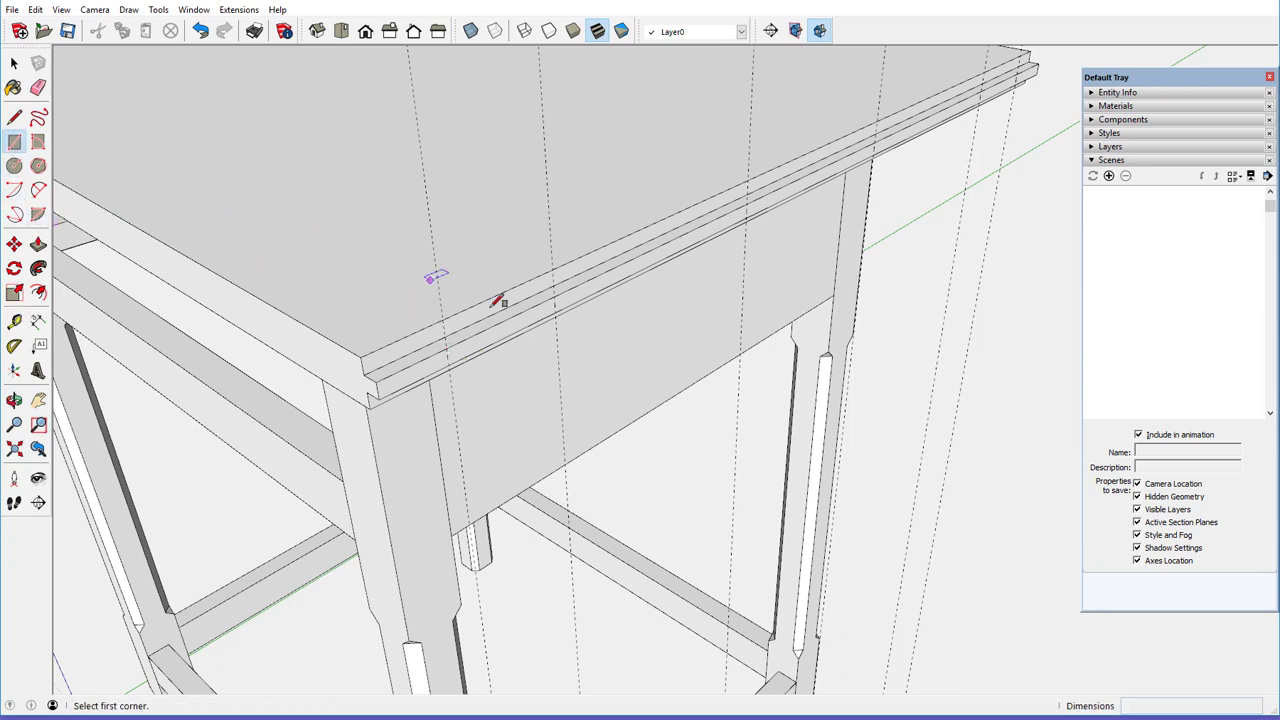
right_click(388, 221)
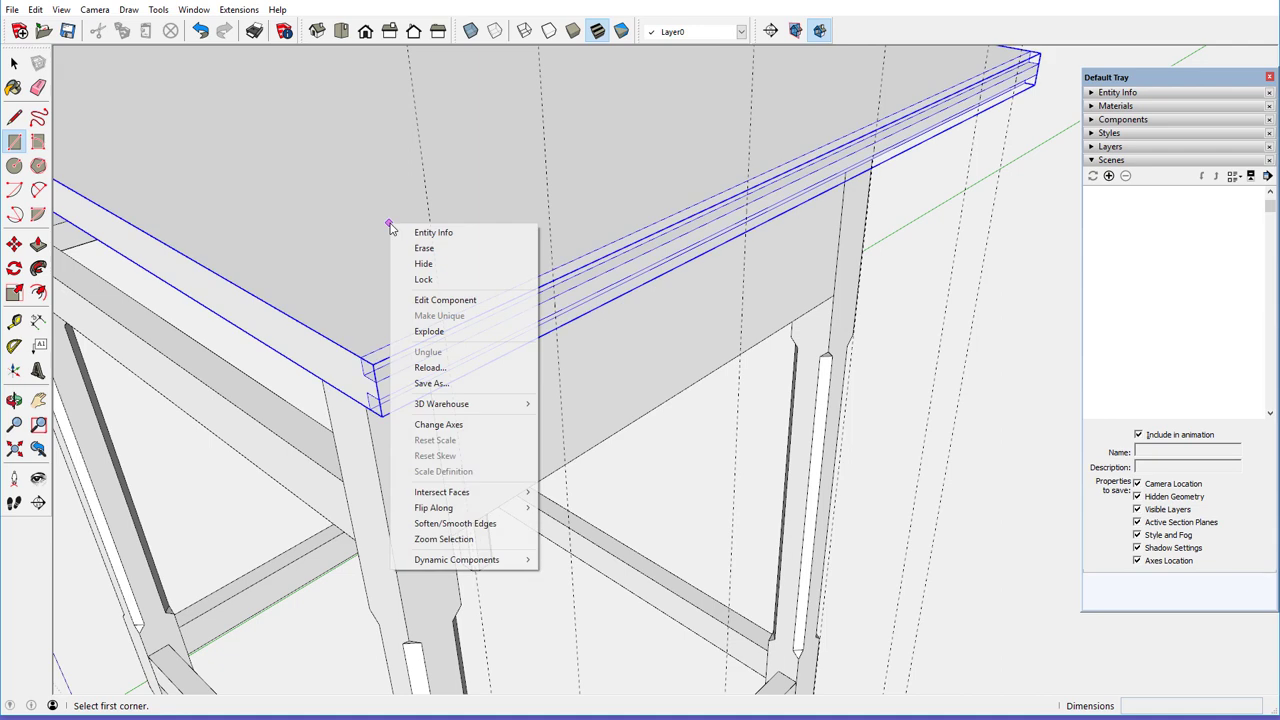
left_click(426, 302)
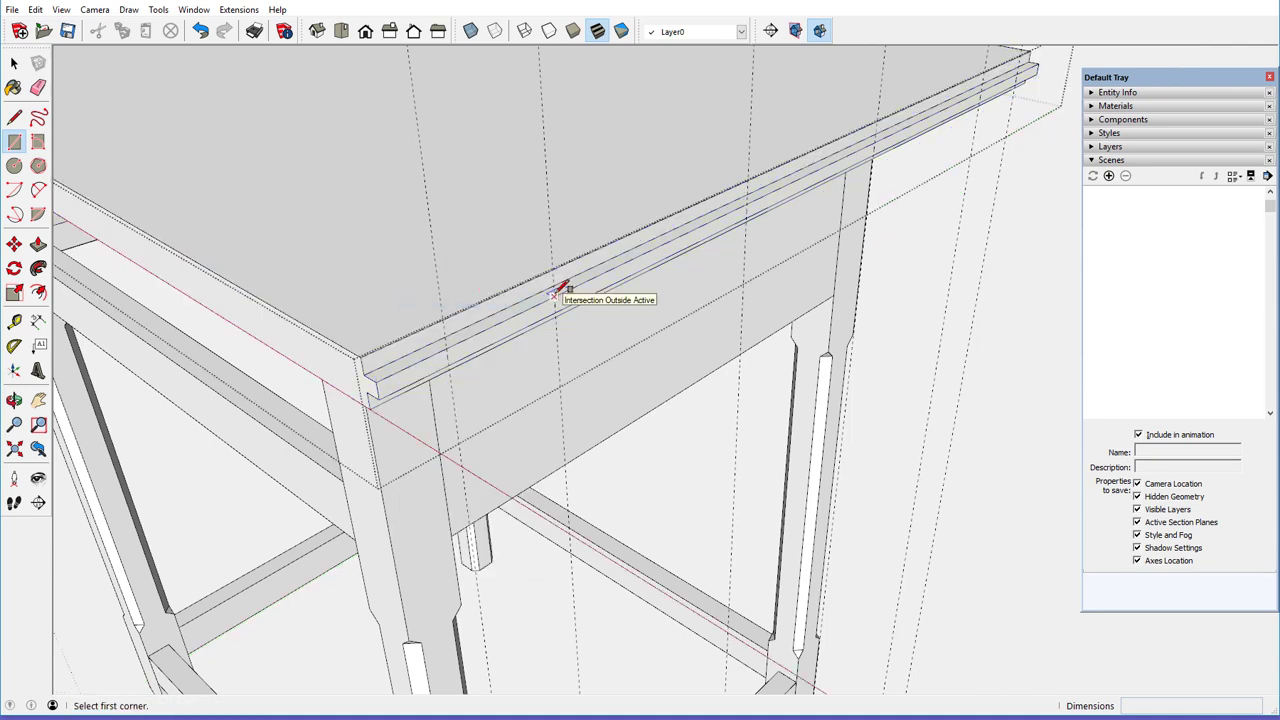
left_click(553, 296)
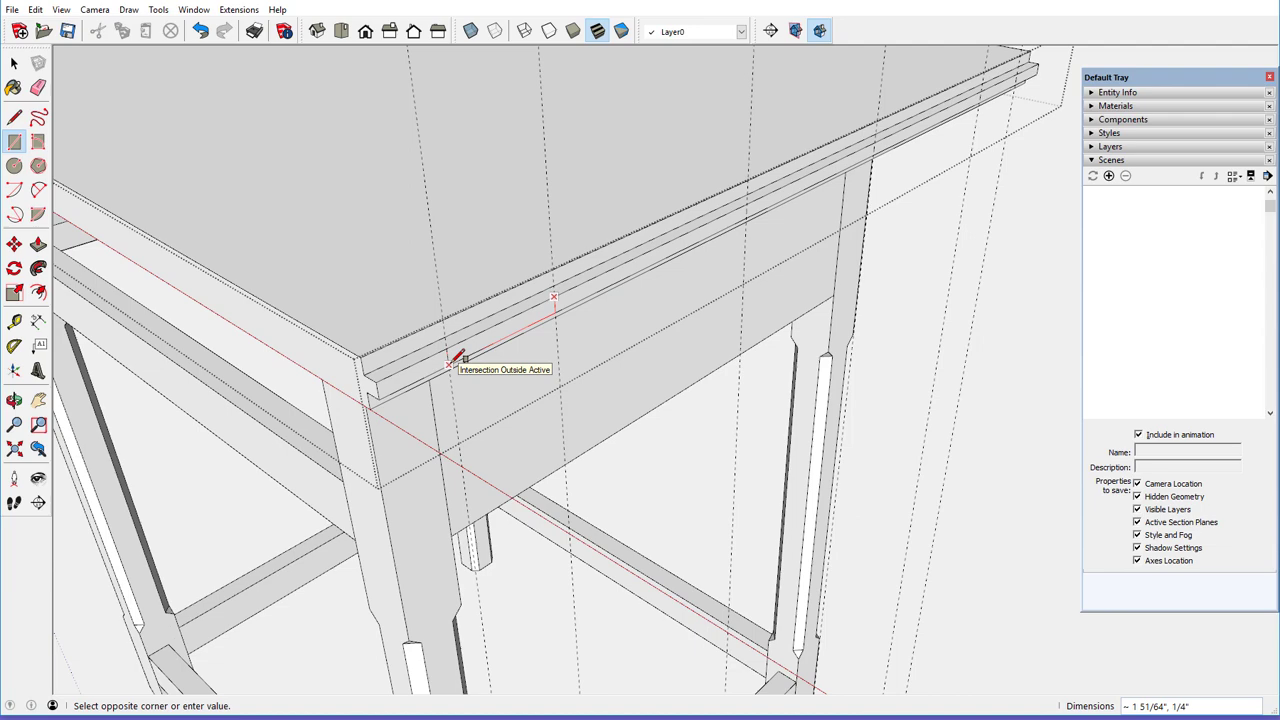
left_click(452, 361)
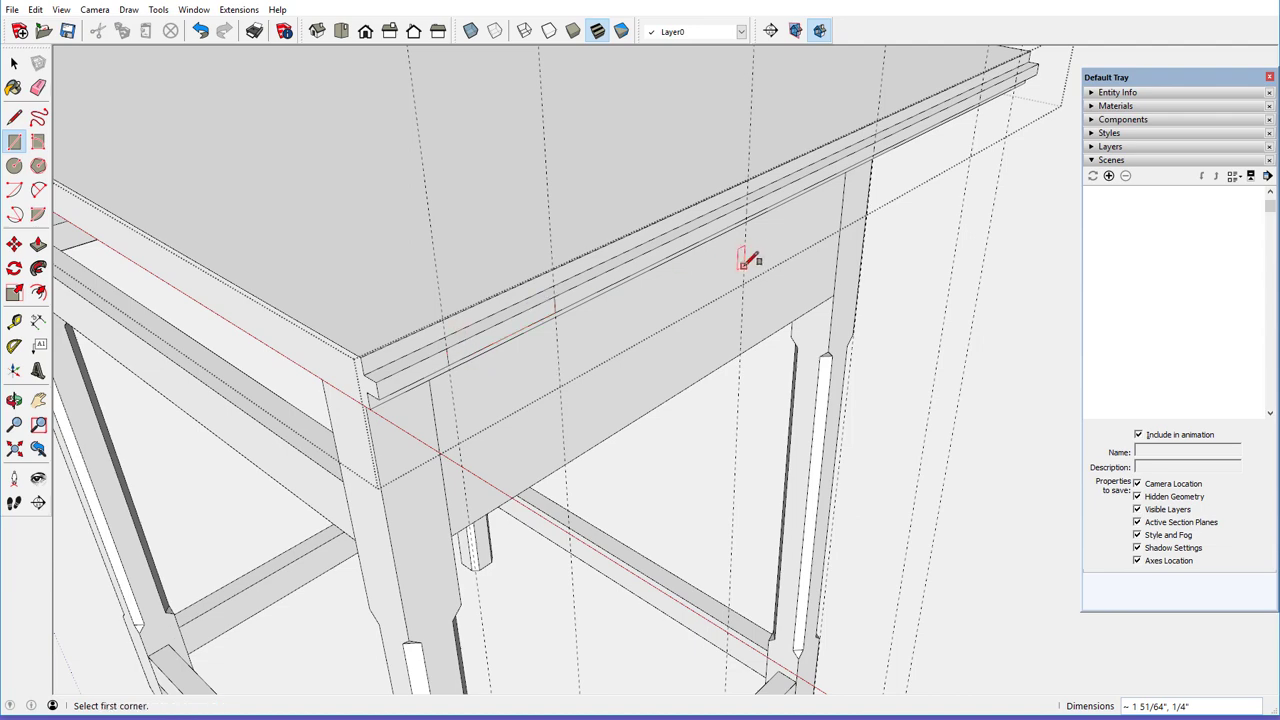
- Draw the second and third tenon rectangles between the guides toward the table's corner
left_click(771, 195)
middle_click_drag(814, 166, 733, 183)
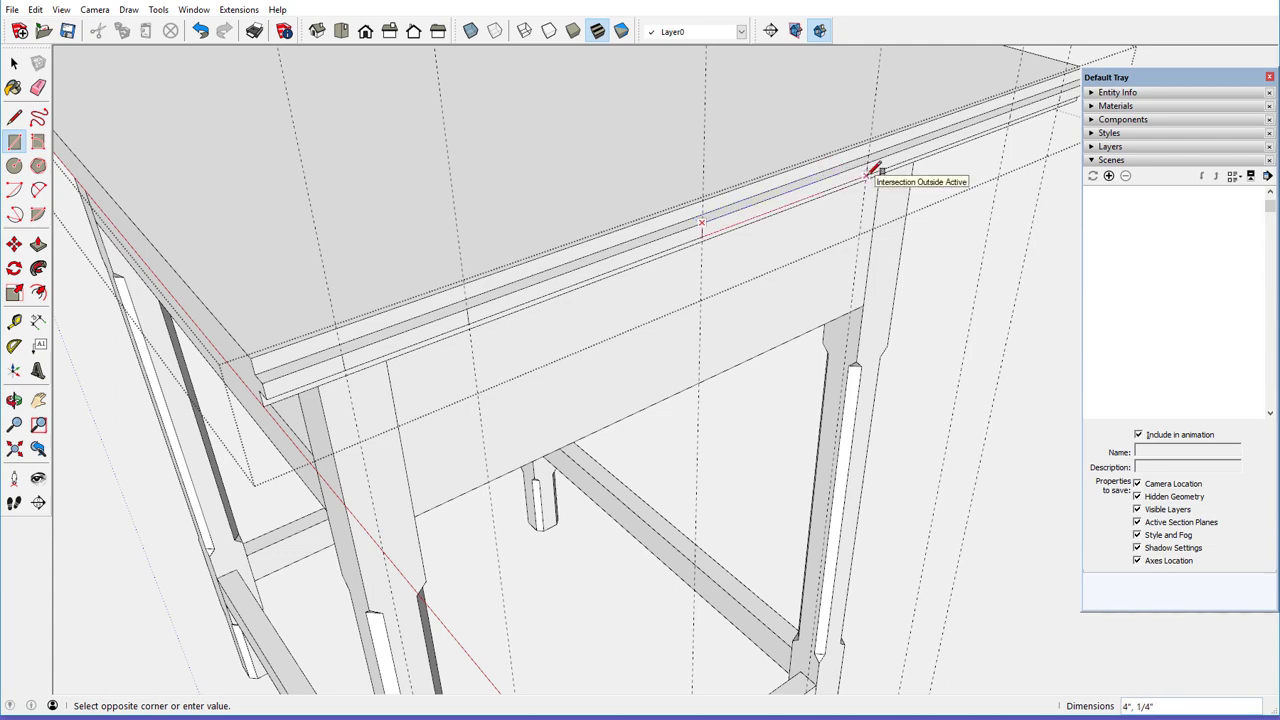
left_click(868, 173)
middle_click_drag(610, 236, 588, 232)
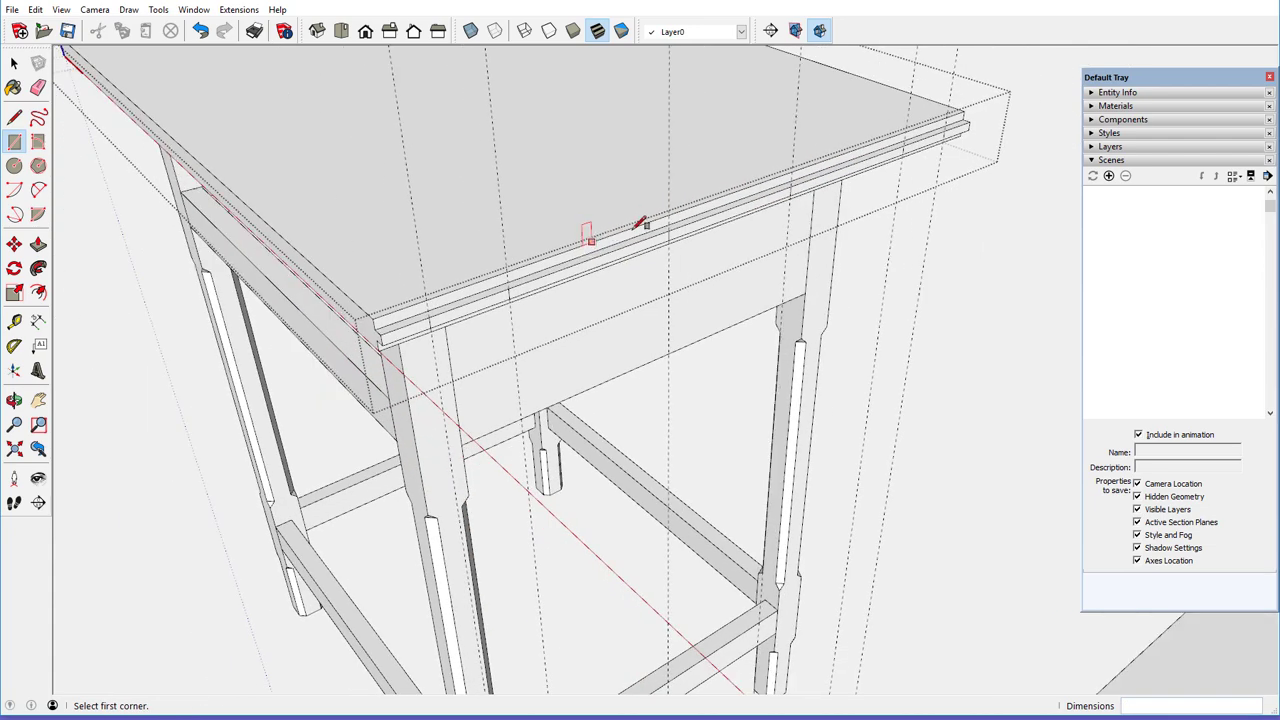
scroll(940, 131, "up", 5)
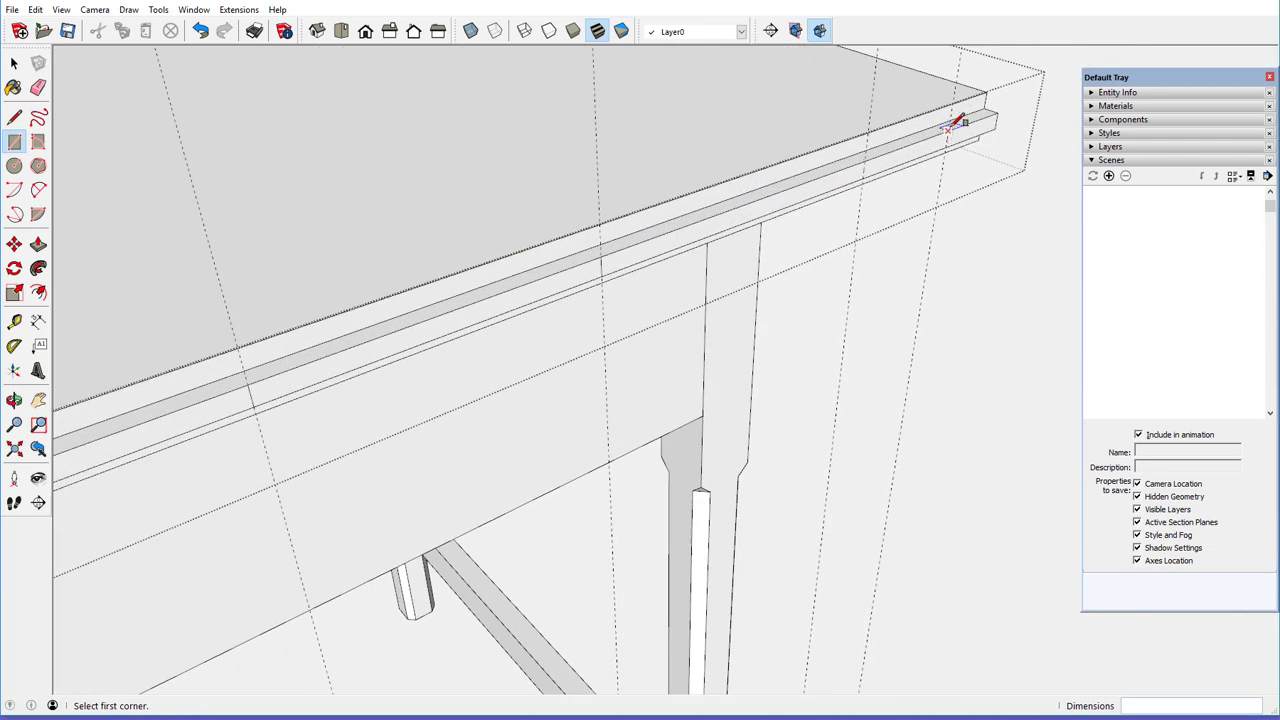
left_click(947, 130)
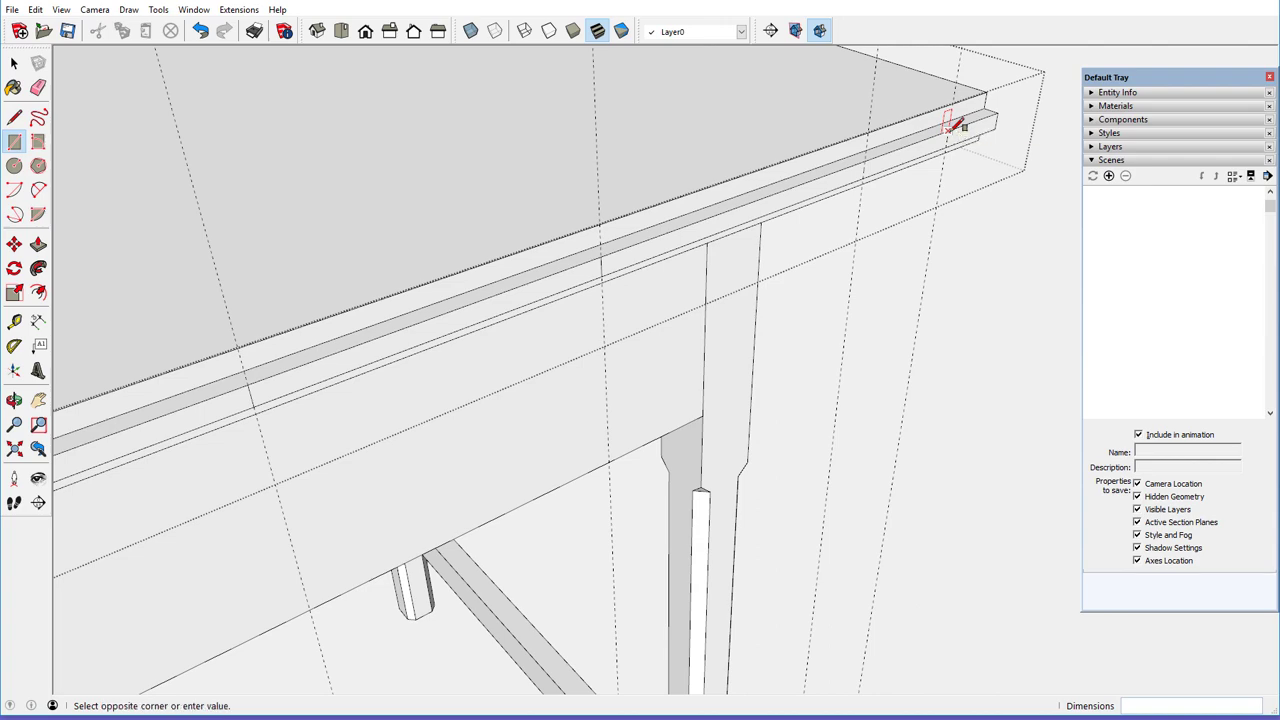
left_click(866, 173)
scroll(917, 137, "down", 5)
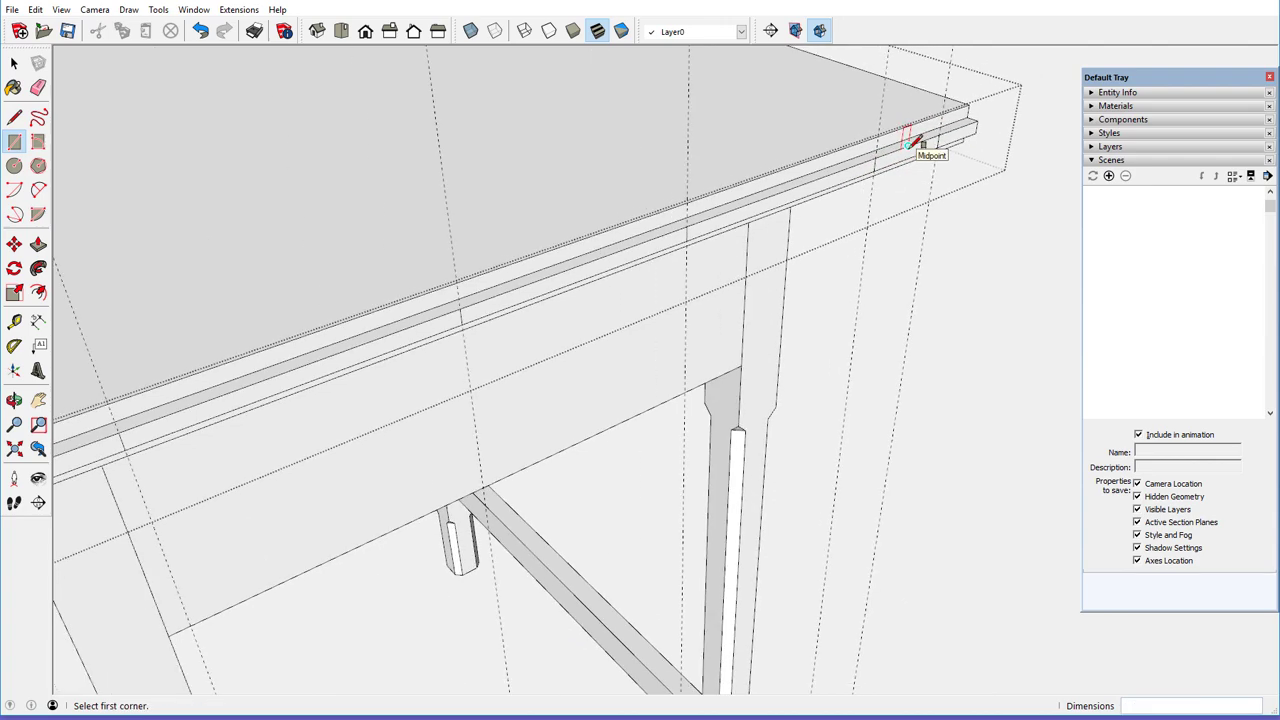
scroll(920, 145, "down", 3)
middle_click_drag(691, 171, 700, 206)
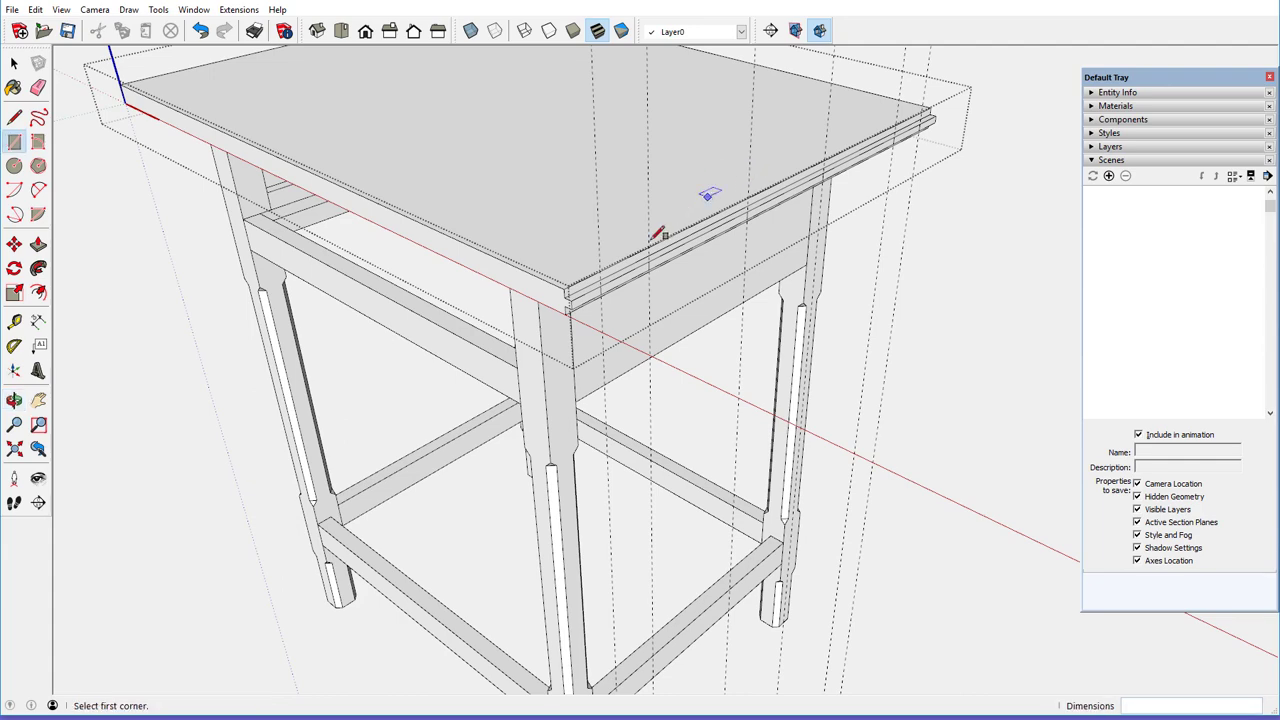
scroll(650, 272, "up", 4)
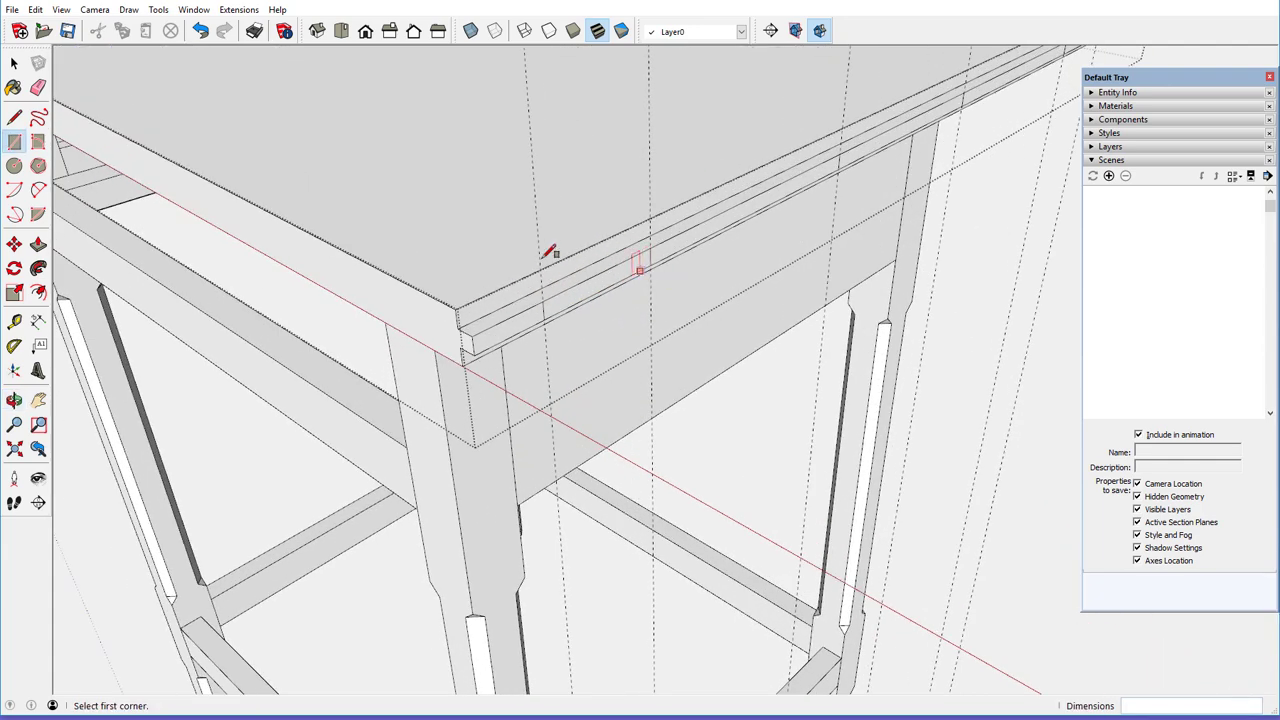
- Push/pull the tenon face out 3/4" and check the full row of tenons
left_click(38, 244)
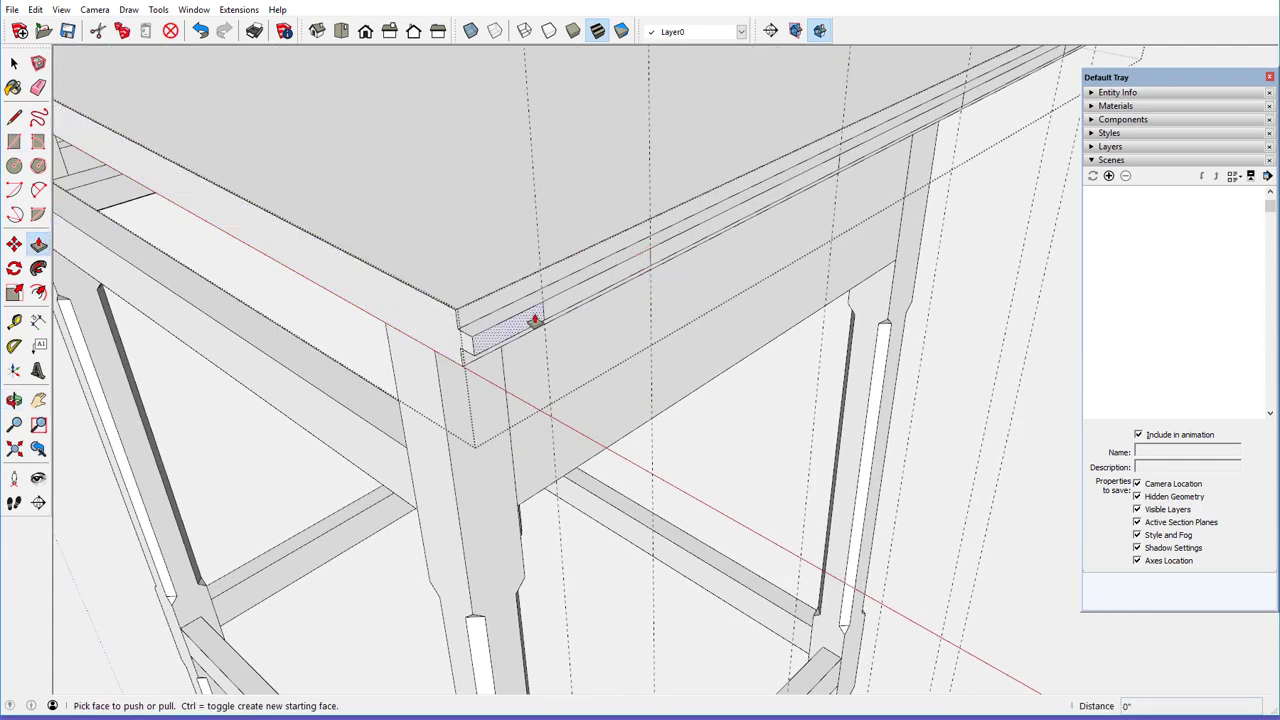
left_click(564, 307)
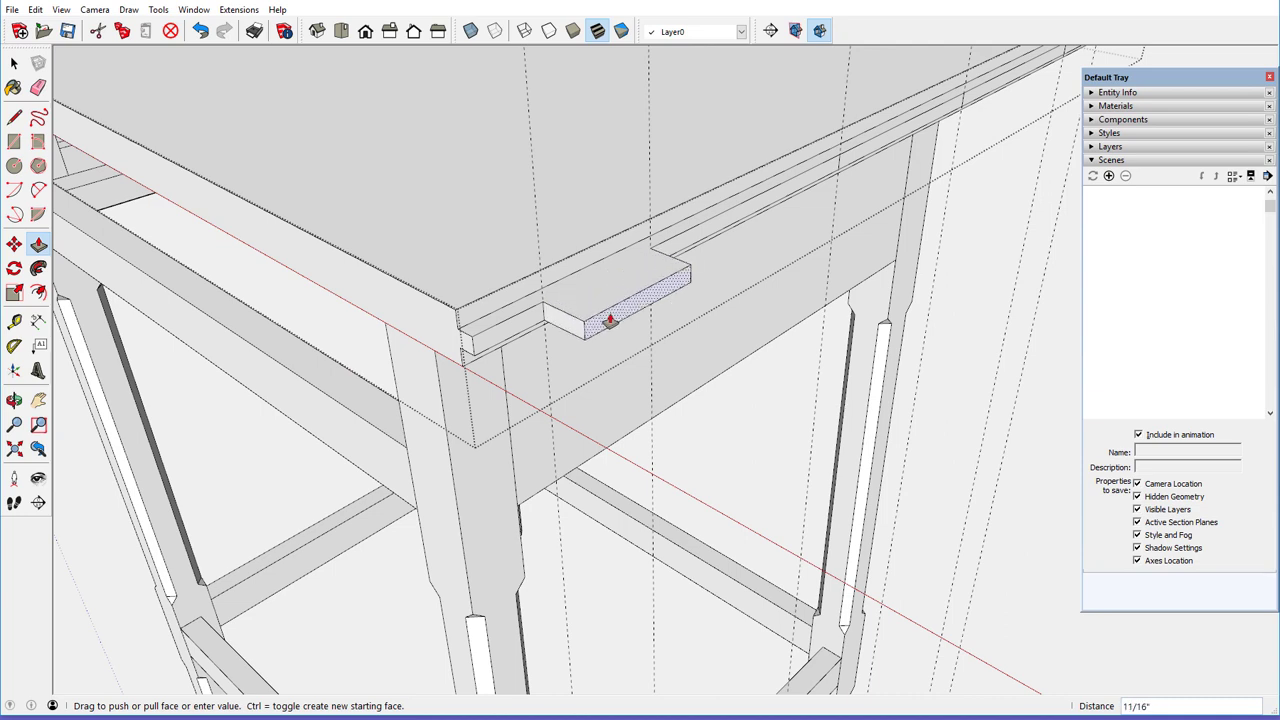
type("3/4")
key("Return")
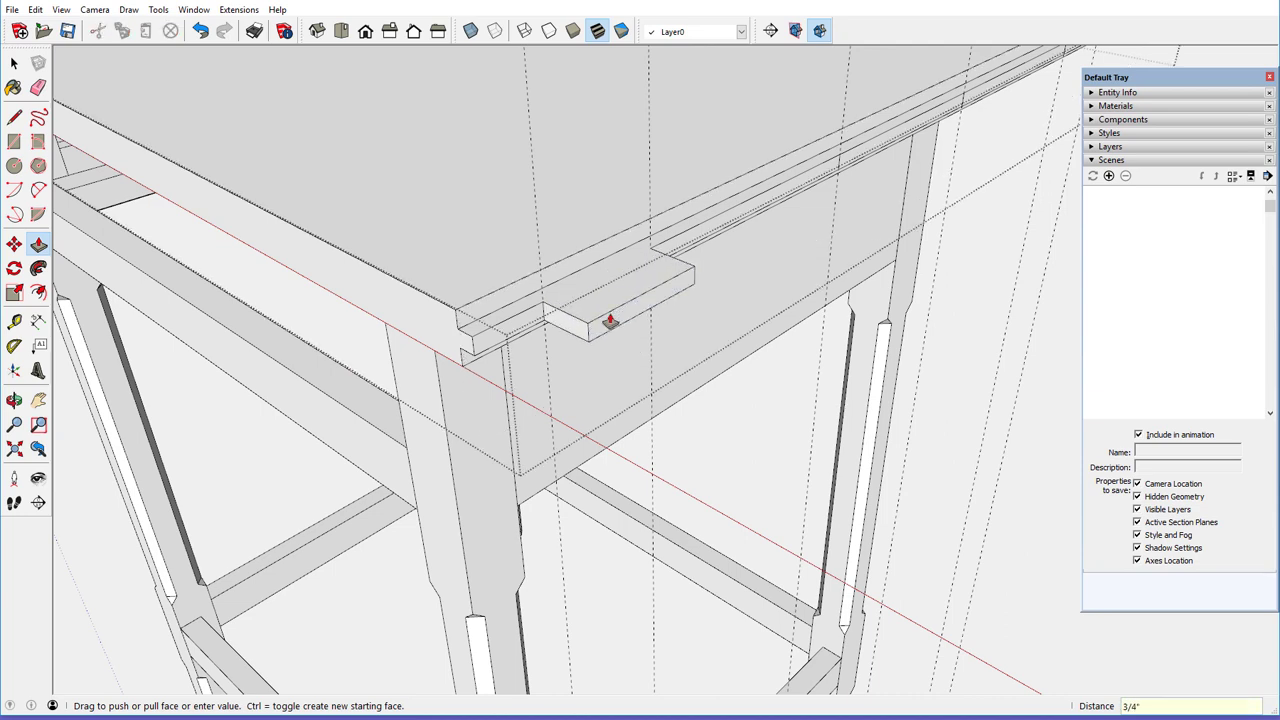
scroll(560, 305, "down", 3)
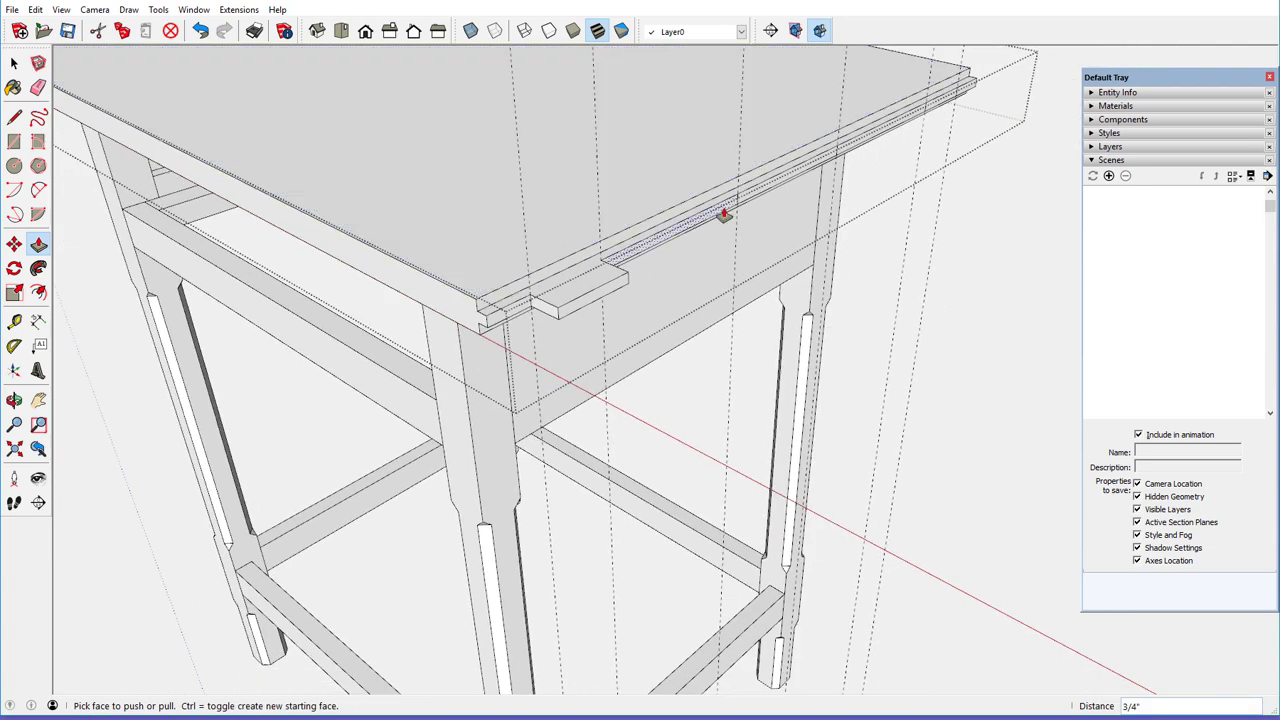
scroll(752, 190, "up", 4)
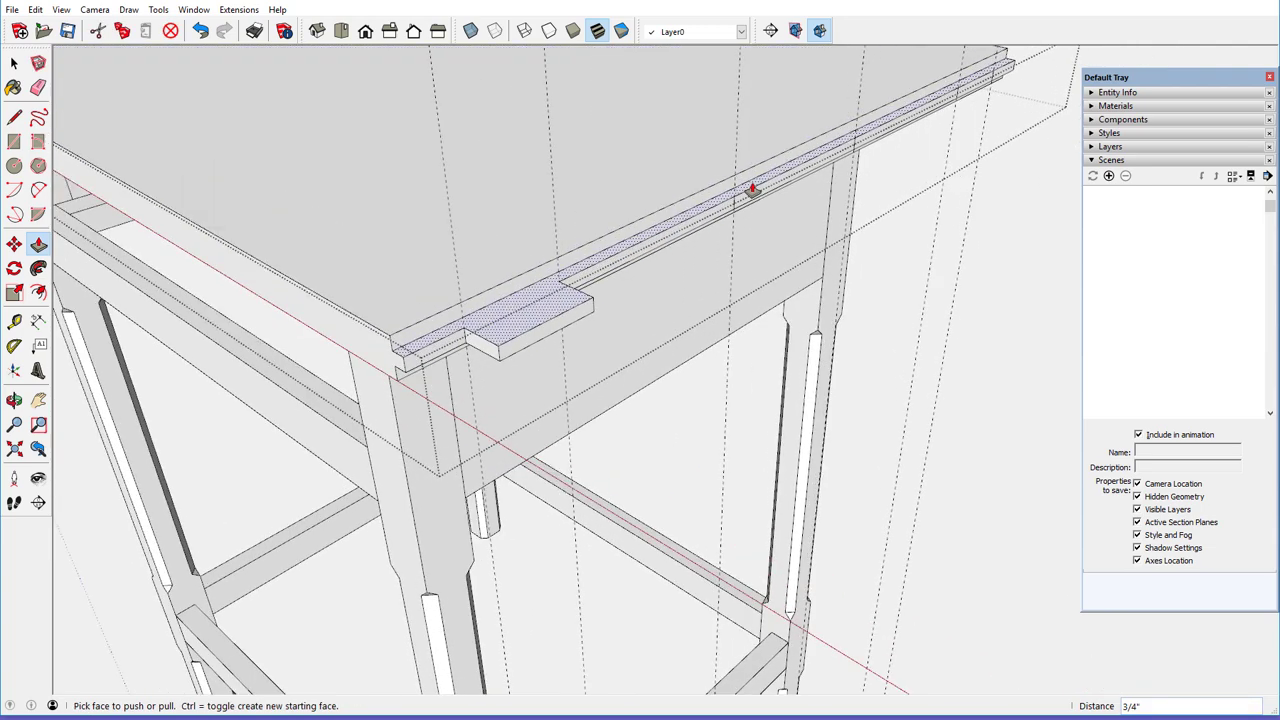
scroll(752, 190, "up", 3)
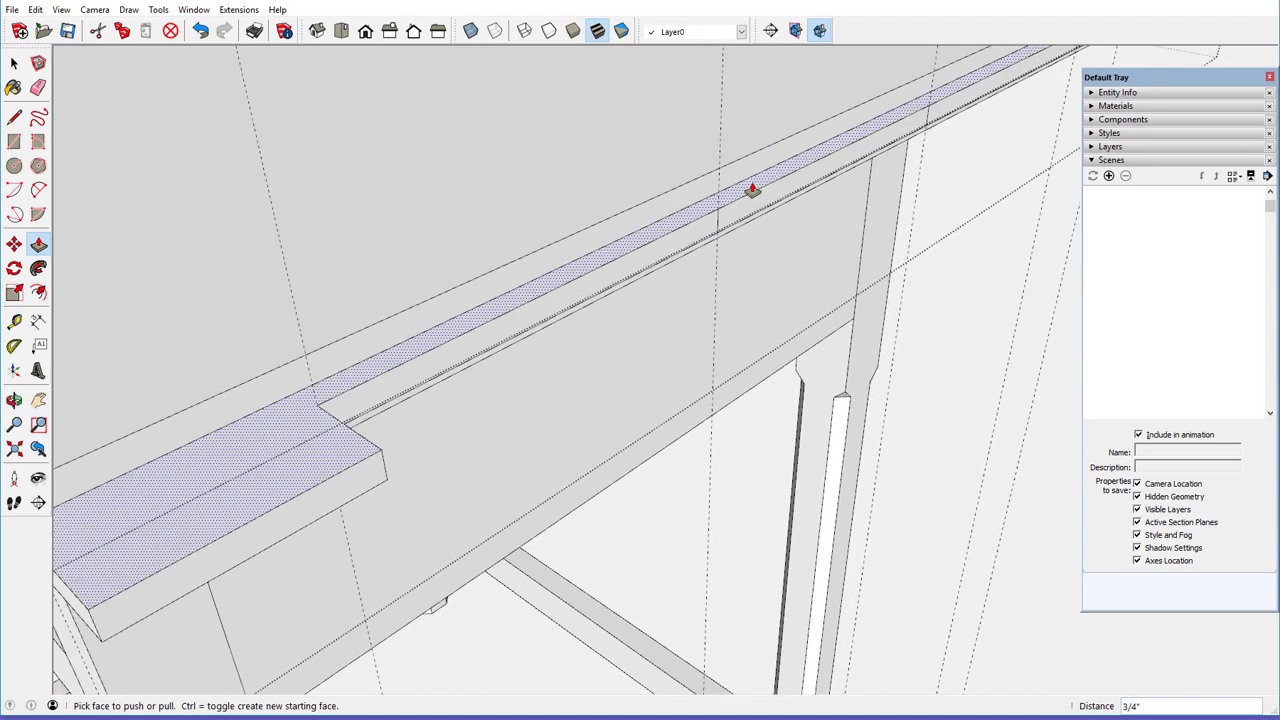
scroll(544, 213, "up", 2)
scroll(657, 223, "down", 5)
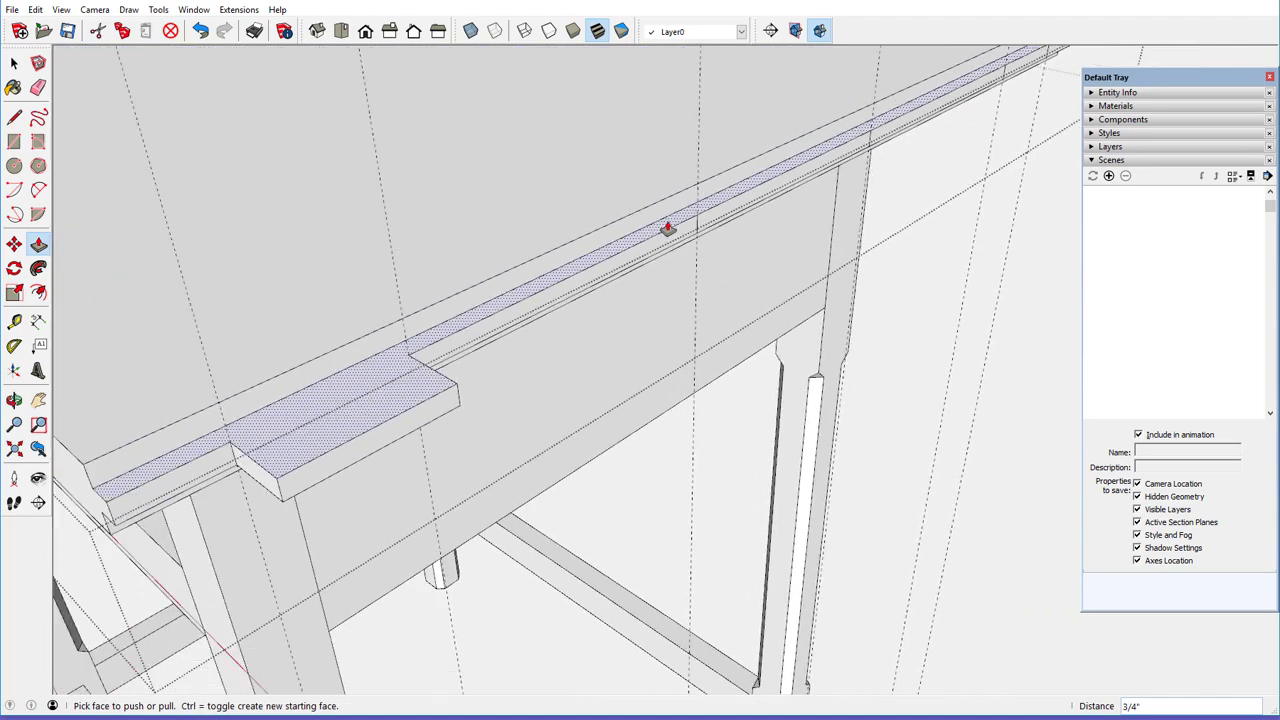
middle_click_drag(666, 226, 710, 187)
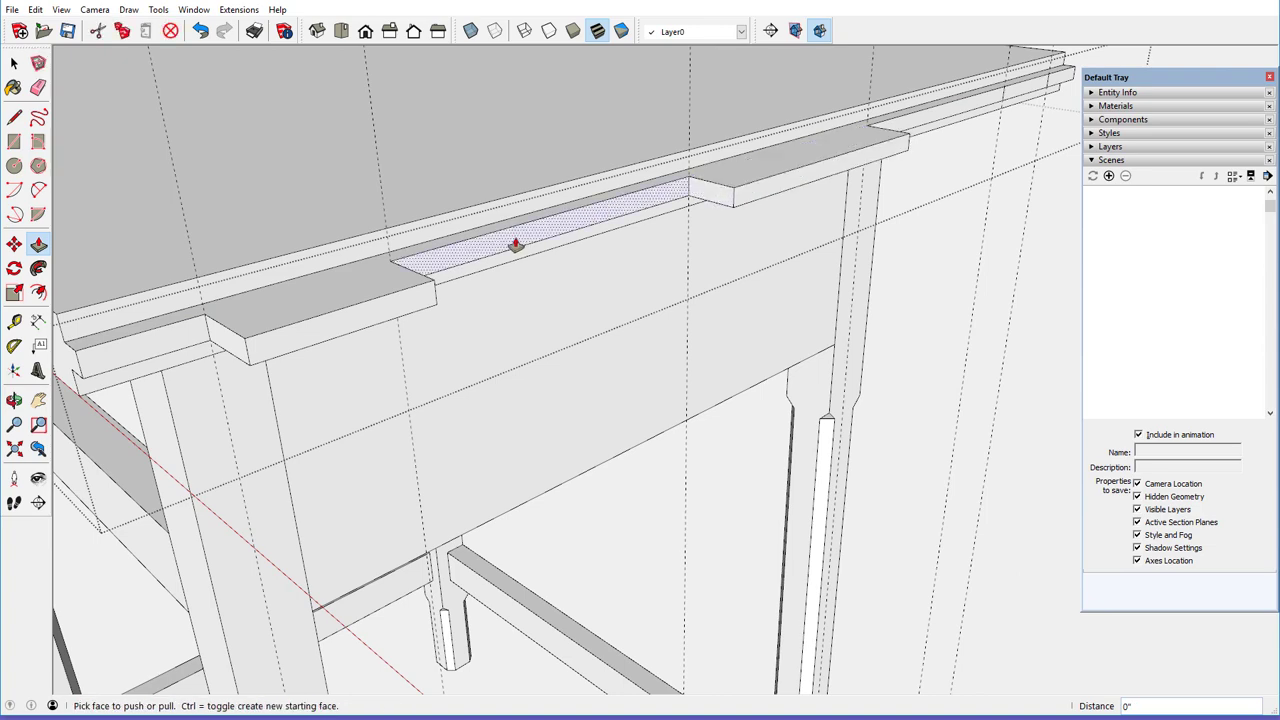
scroll(514, 243, "down", 3)
middle_click_drag(514, 243, 737, 166)
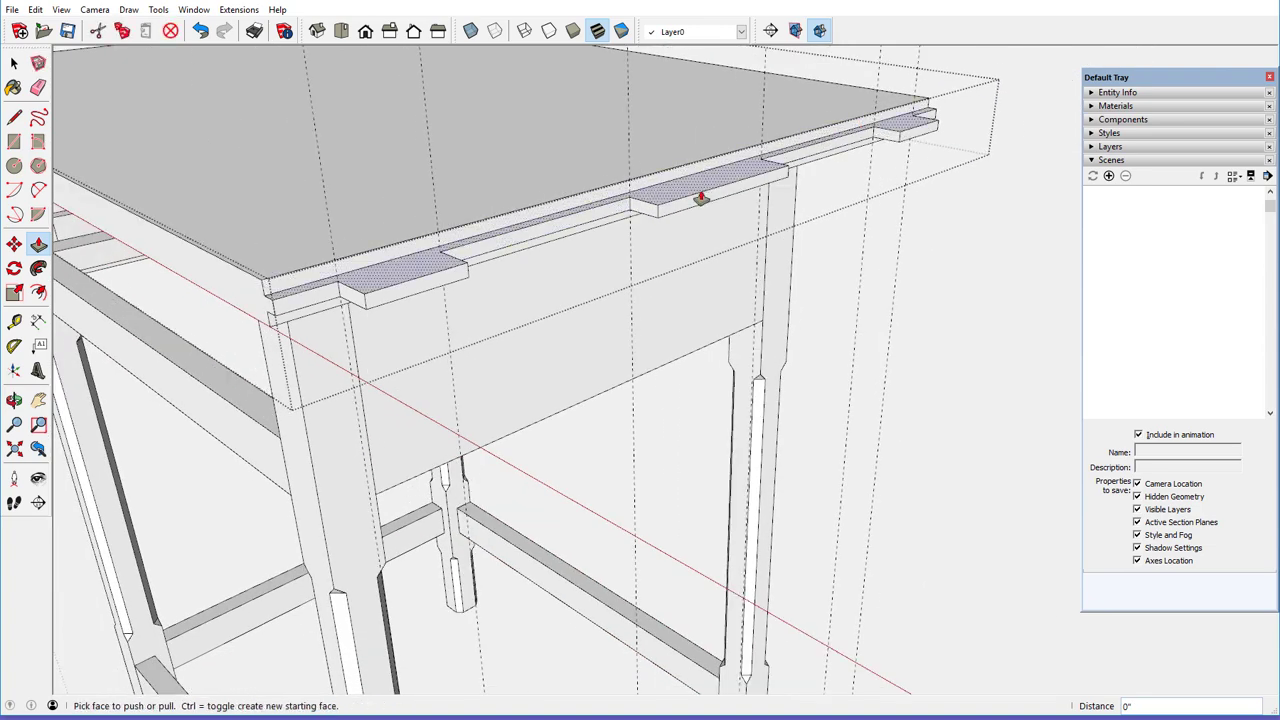
middle_click_drag(701, 198, 787, 228)
scroll(787, 228, "down", 3)
scroll(785, 233, "down", 1)
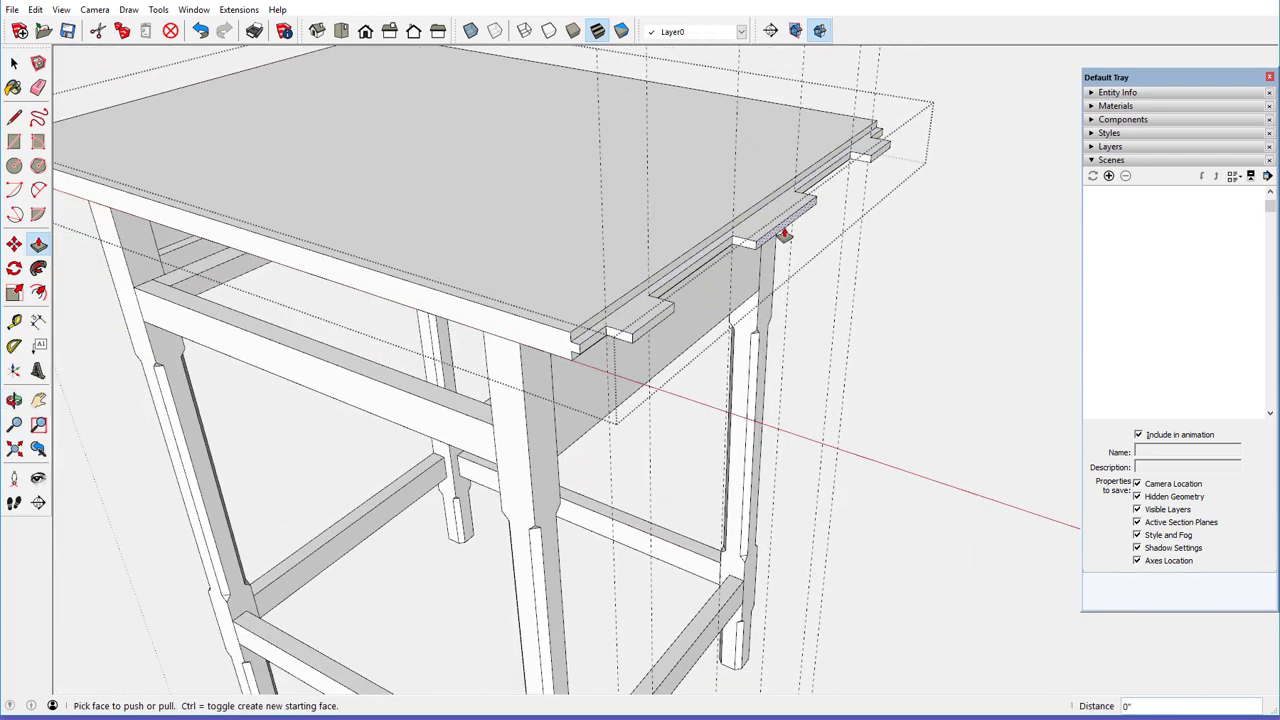
- Close the table top component and erase the tenon layout guide lines
right_click(950, 252)
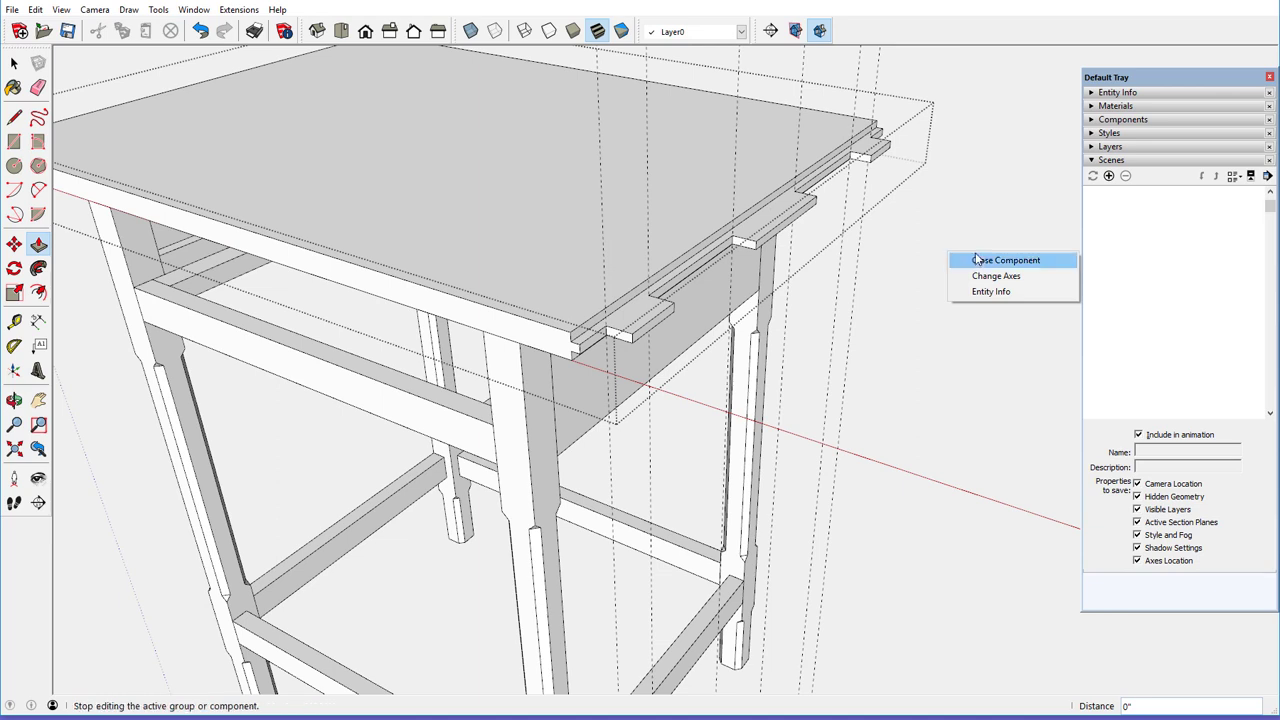
left_click(979, 262)
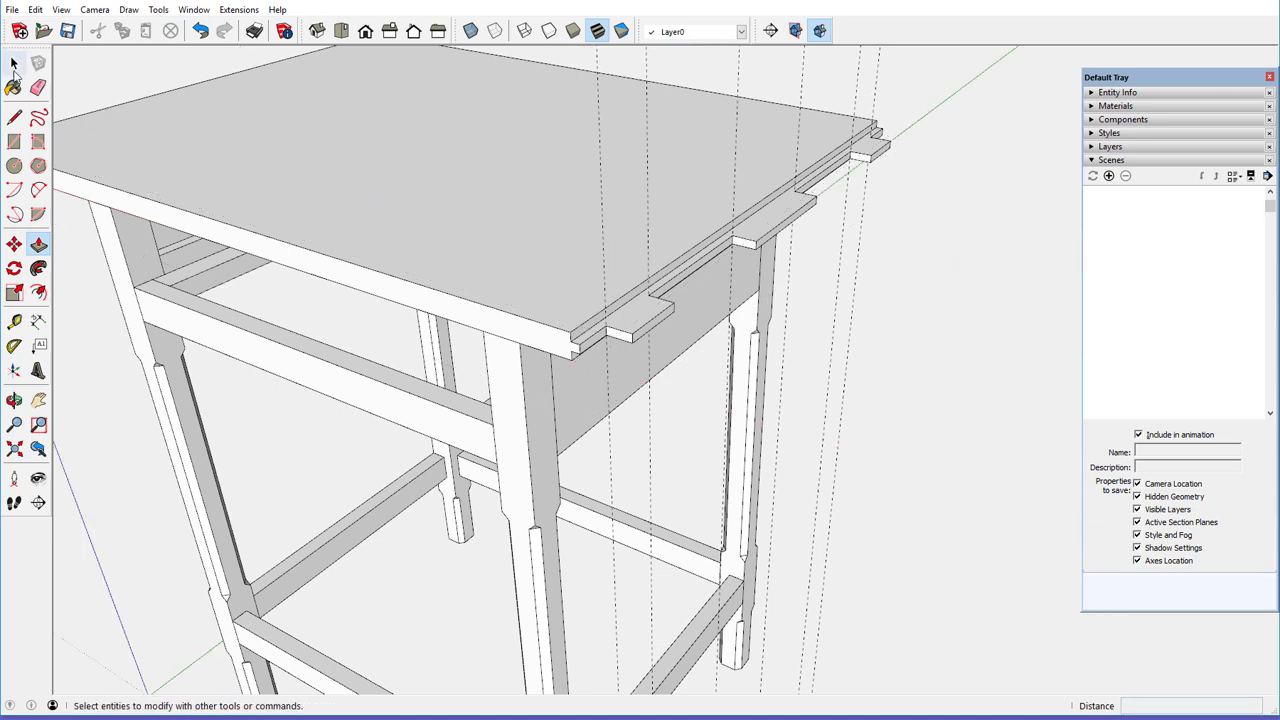
left_click(39, 92)
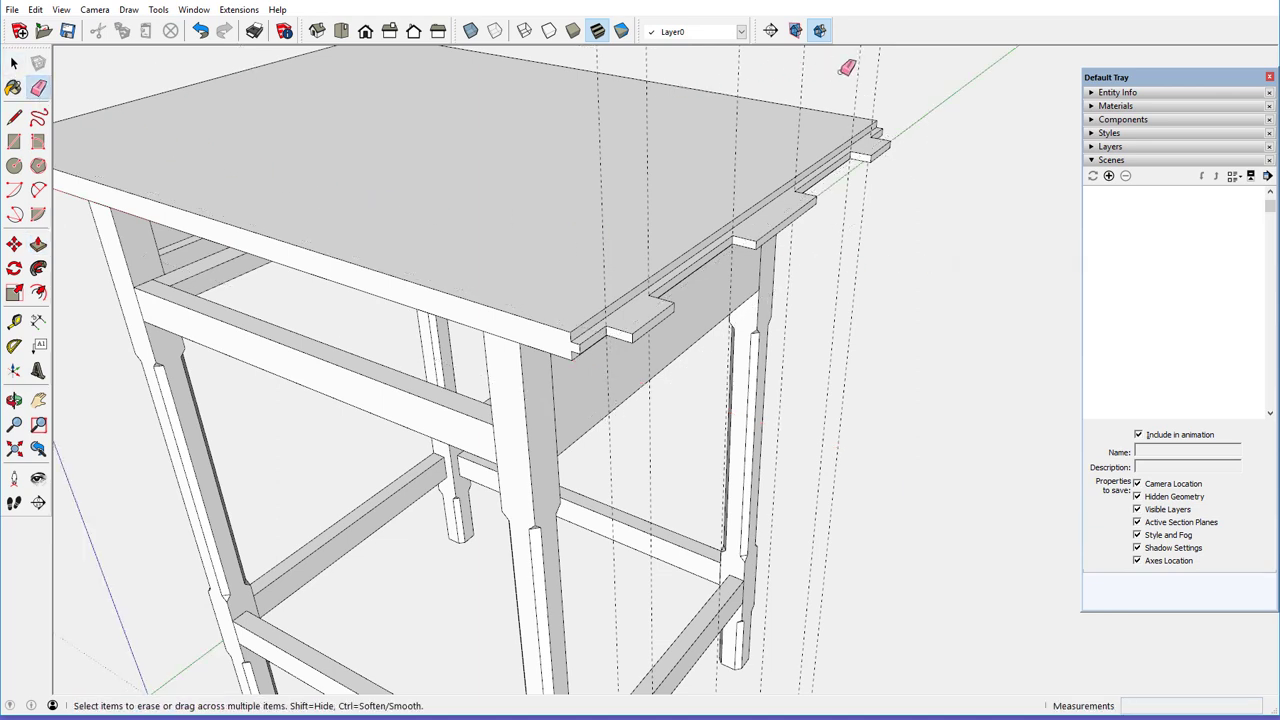
left_click_drag(880, 56, 596, 54)
mouse_move(664, 224)
middle_mouse_down()
mouse_move(602, 272)
mouse_move(594, 229)
mouse_move(606, 228)
middle_mouse_up()
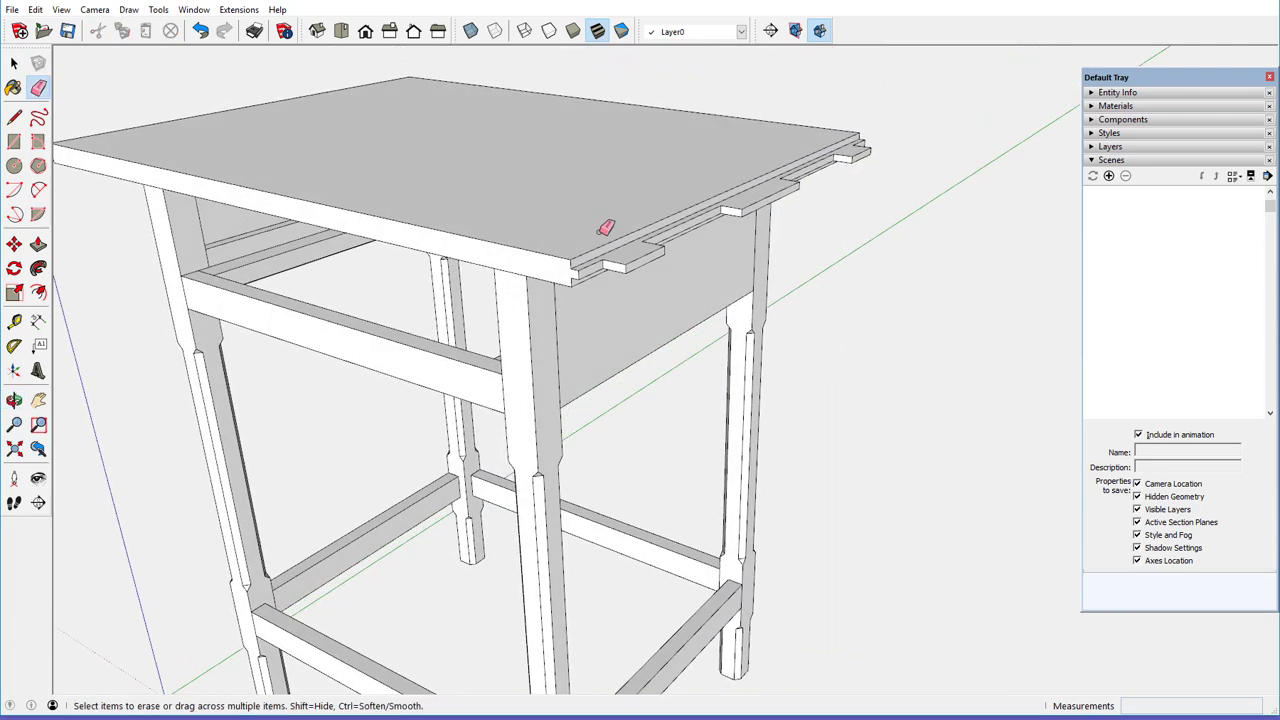
- Orbit and zoom around the table top's end to review the three tenons
scroll(633, 247, "up", 5)
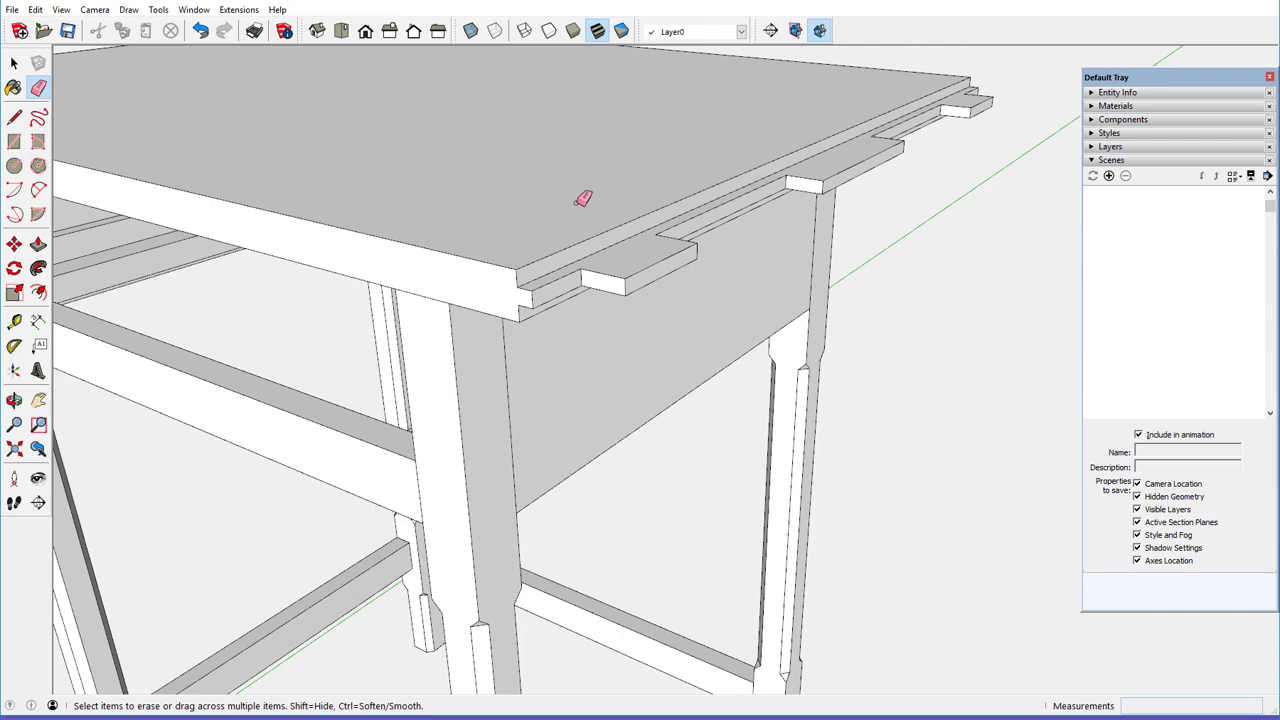
middle_click_drag(578, 200, 526, 246)
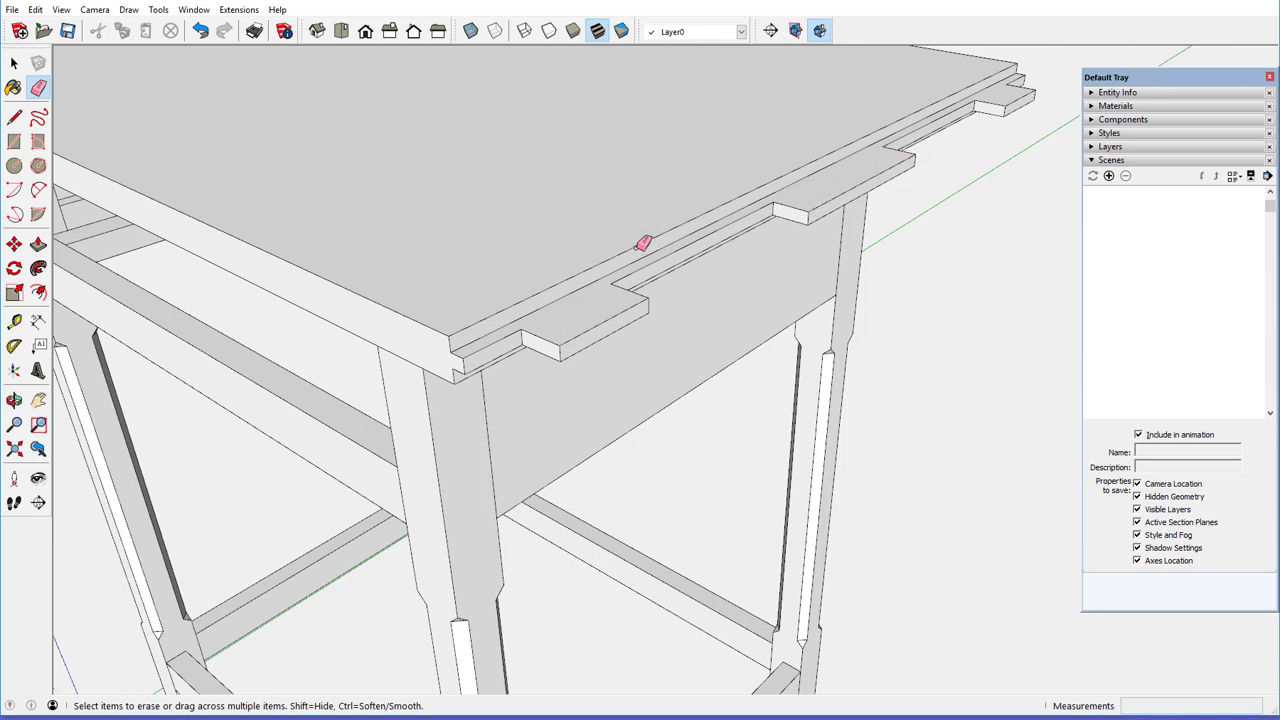
scroll(605, 268, "down", 2)
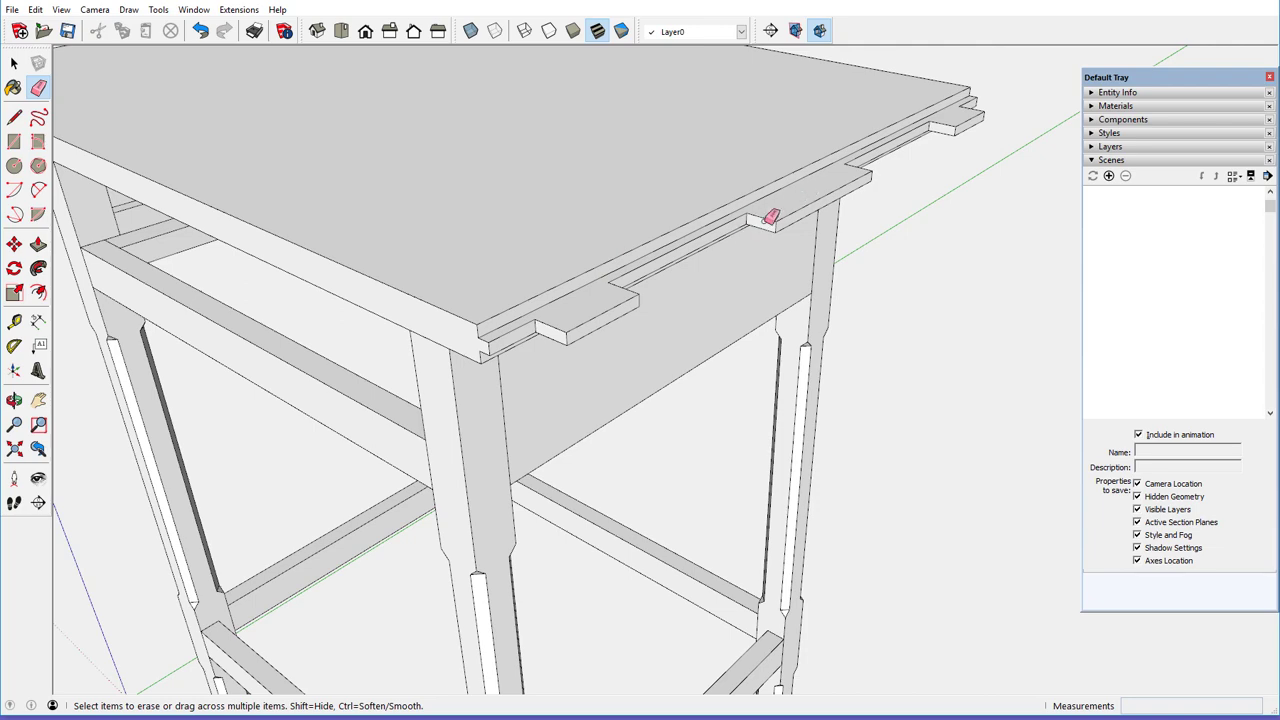
scroll(771, 218, "up", 1)
mouse_move(594, 223)
middle_mouse_down()
mouse_move(646, 249)
mouse_move(877, 237)
middle_mouse_up()
scroll(651, 244, "down", 2)
- Make the table top a group
key("e")
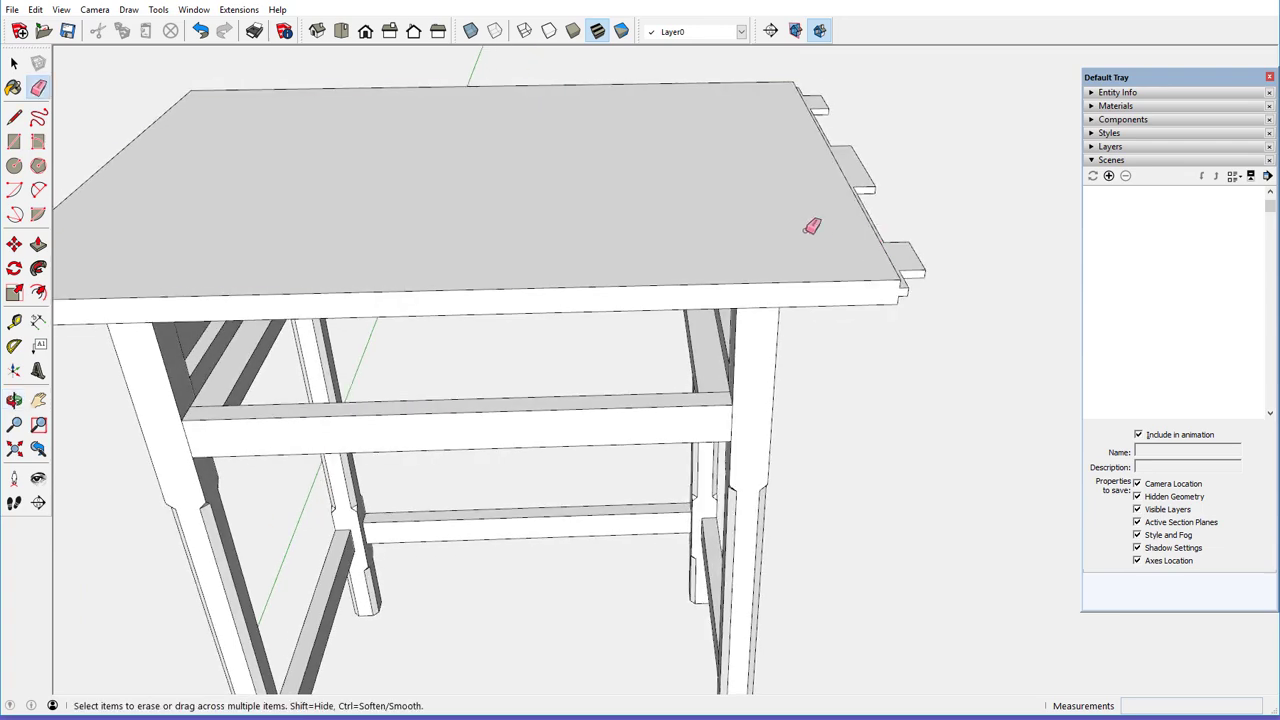
right_click(811, 228)
left_click(840, 306)
middle_click_drag(837, 280, 755, 265)
- Select the three tenons and Ctrl-copy them off to the left of the table
left_click(14, 62)
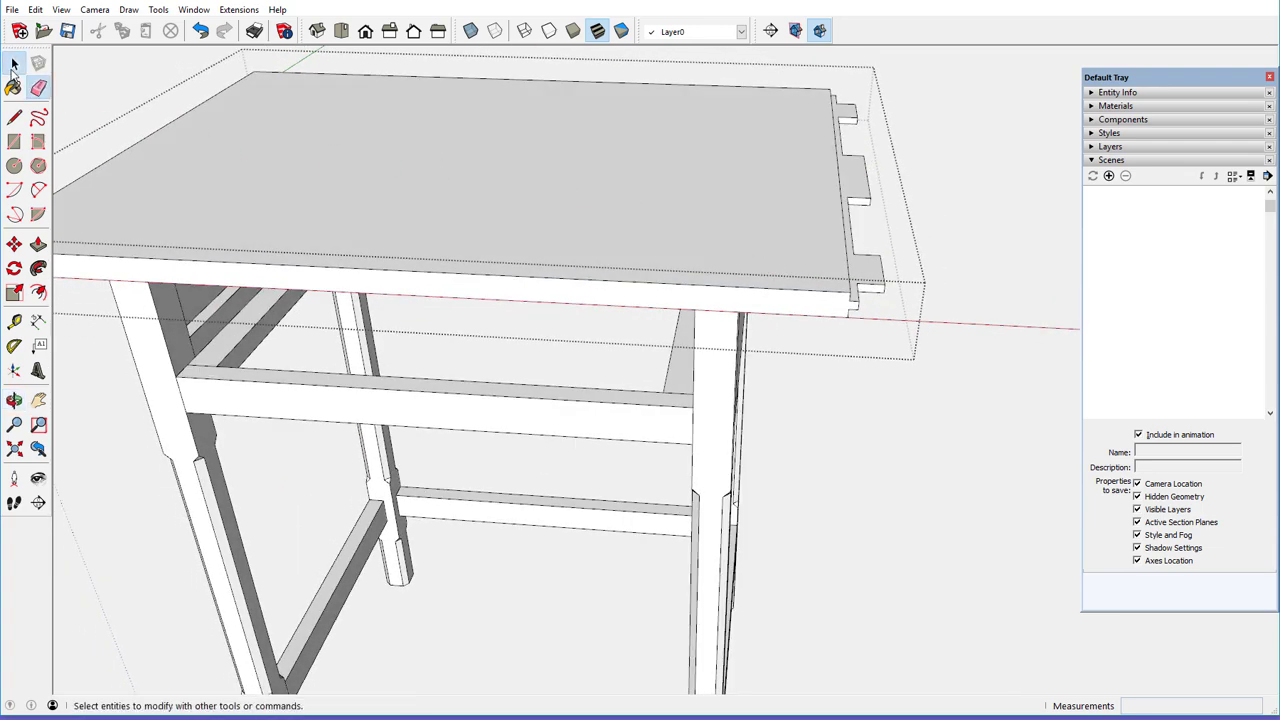
left_click_drag(829, 178, 960, 383)
scroll(787, 263, "down", 1)
scroll(787, 263, "down", 2)
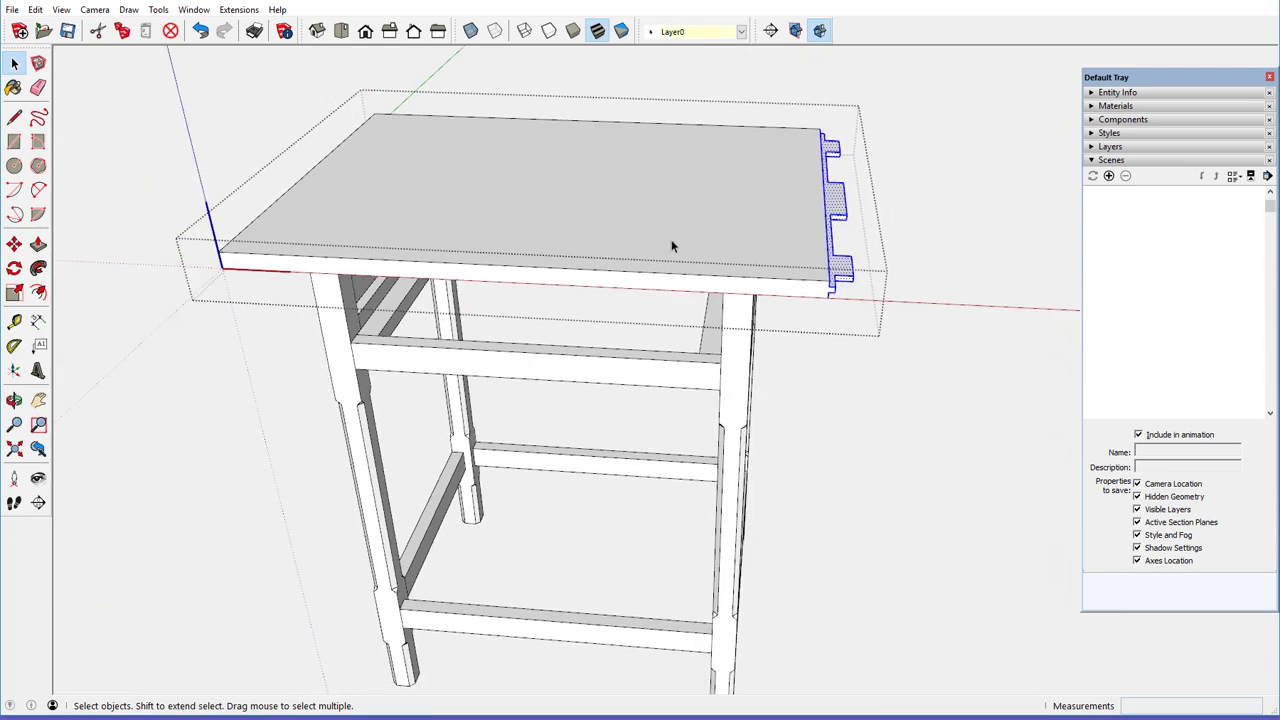
middle_click_drag(671, 239, 803, 220)
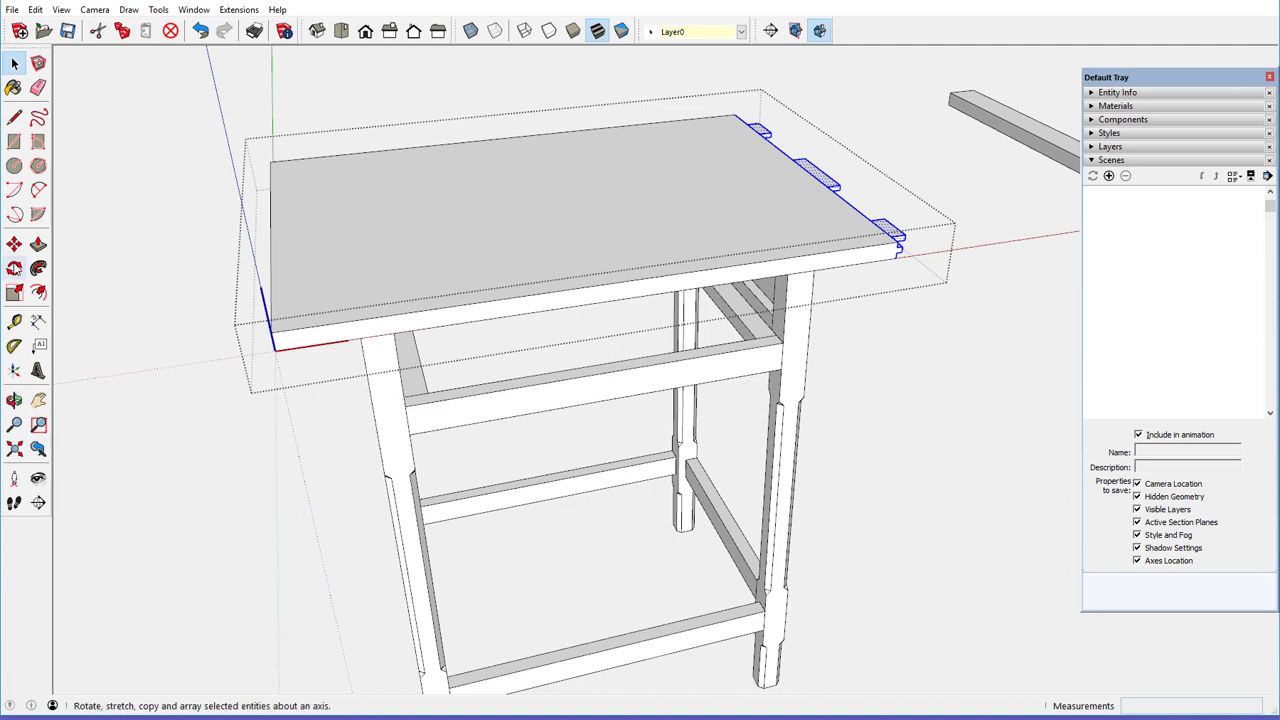
left_click(14, 244)
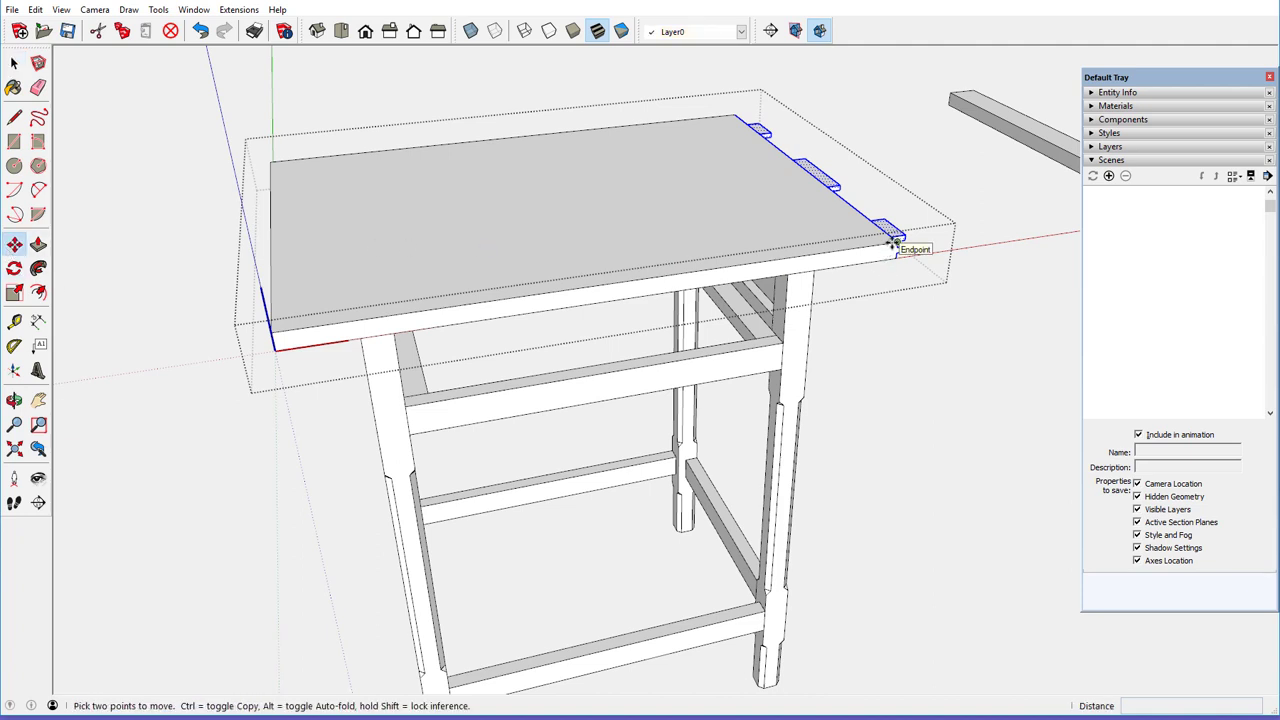
left_click(893, 243)
key("ctrl")
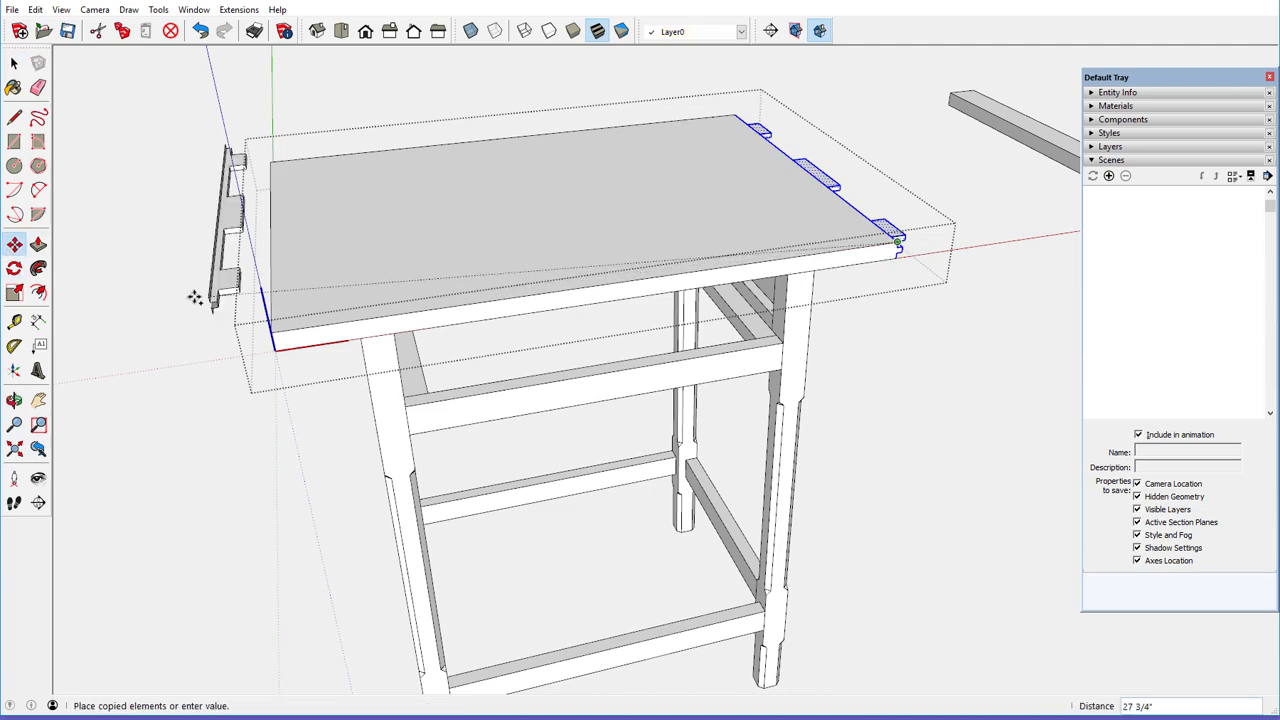
left_click(157, 350)
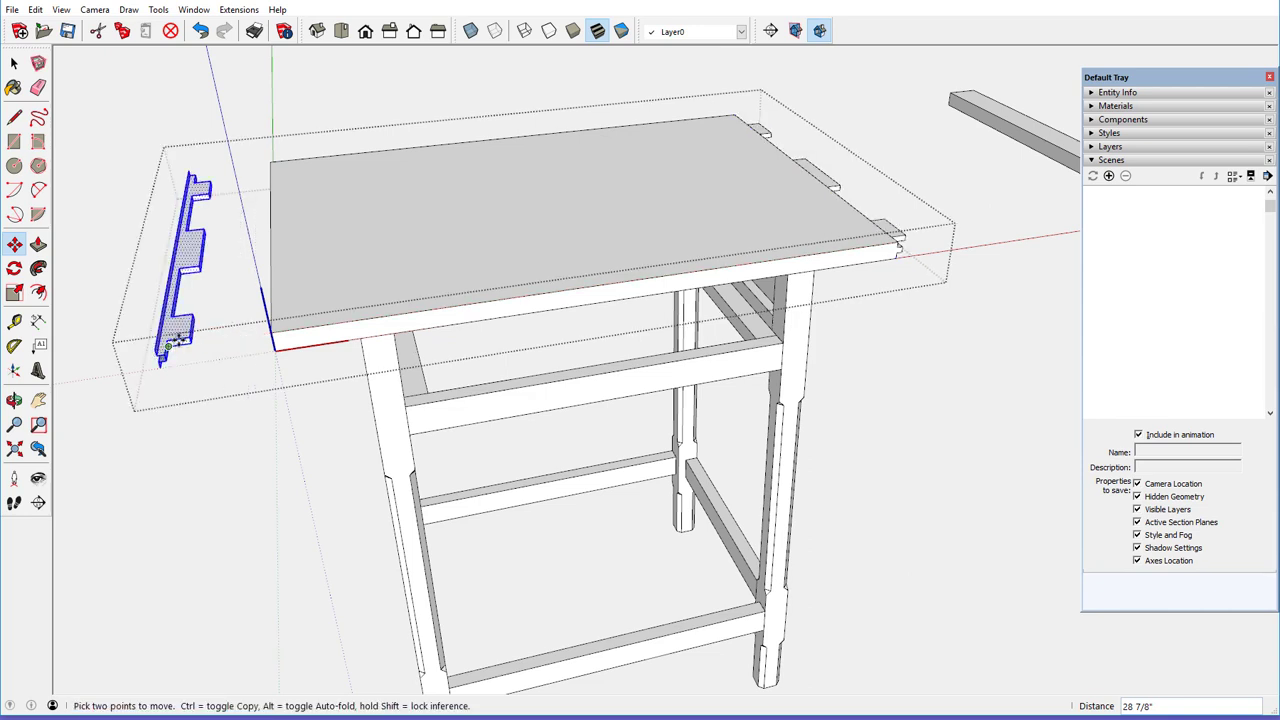
- Flip the copied tenons along the red direction and snap them onto the table top's left edge
right_click(180, 340)
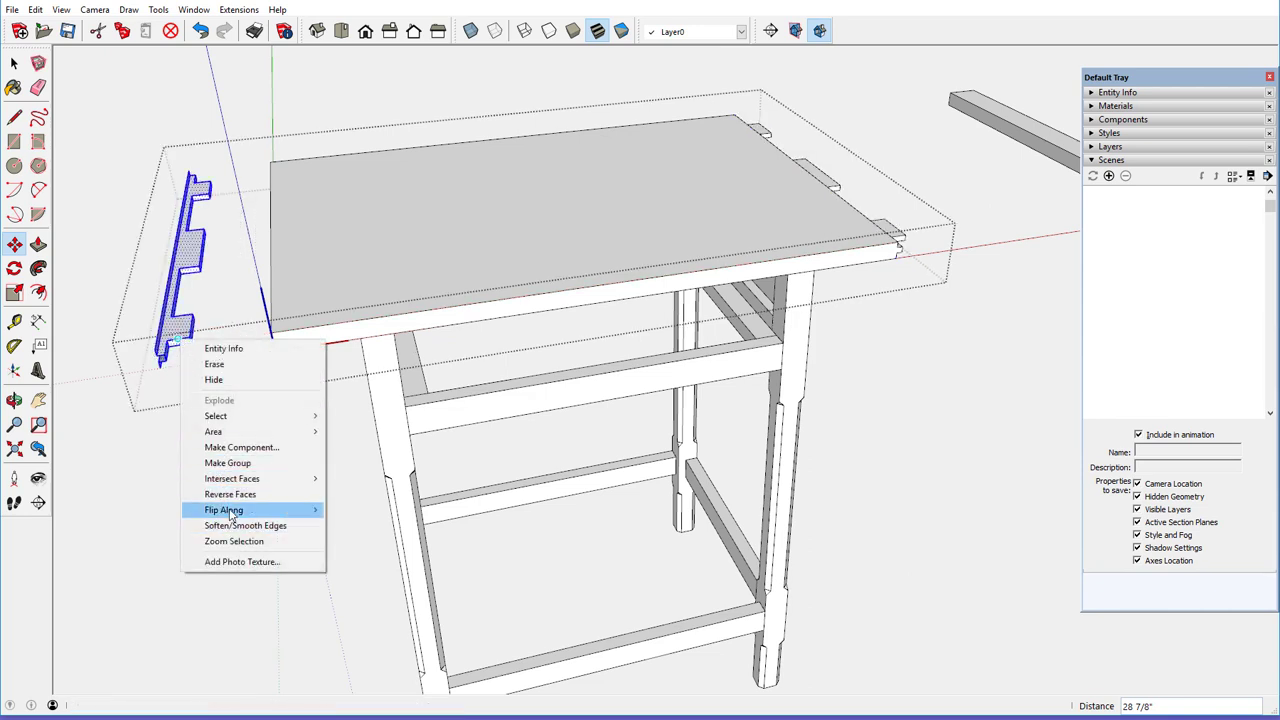
mouse_move(298, 512)
left_click(359, 514)
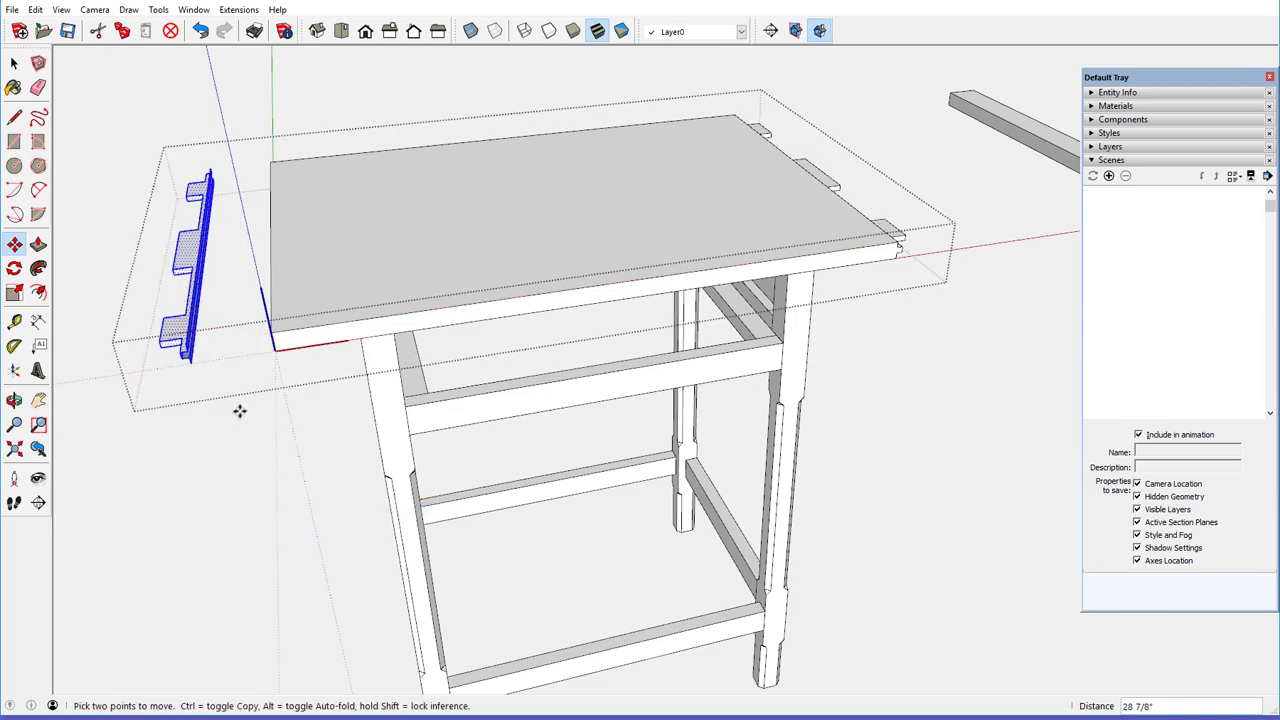
left_click(185, 347)
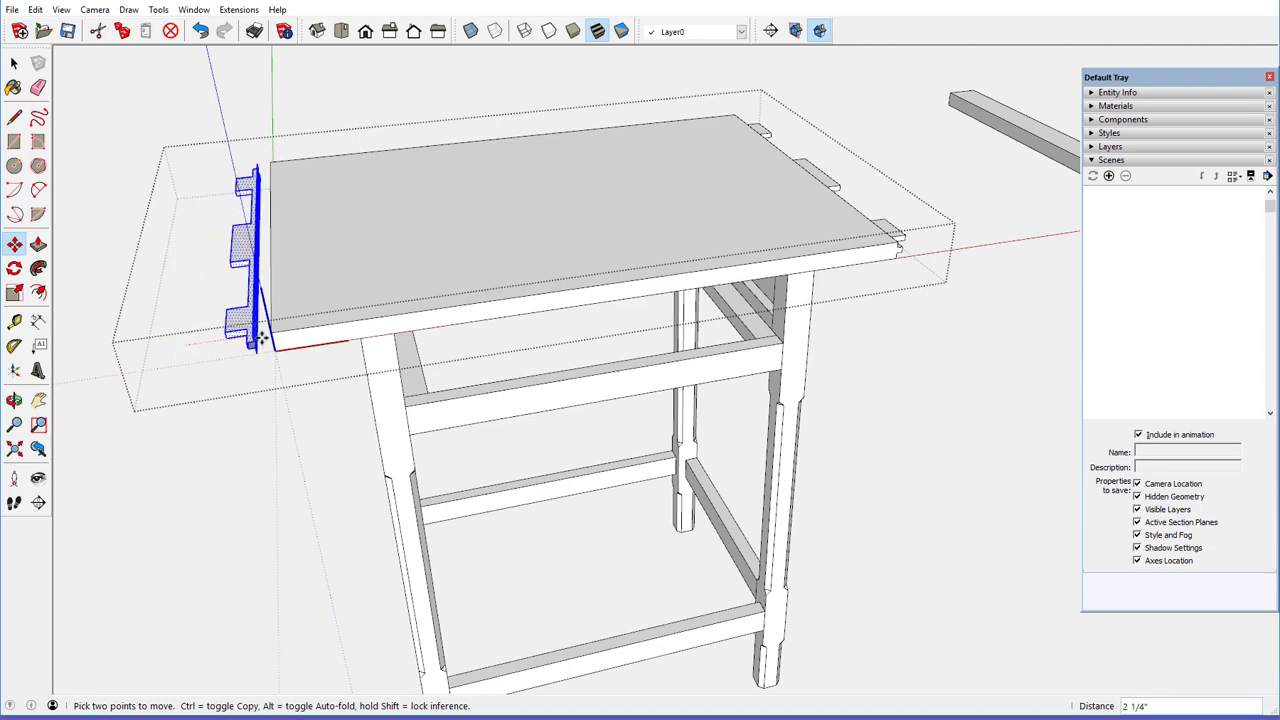
left_click(268, 338)
middle_click_drag(306, 294, 475, 233)
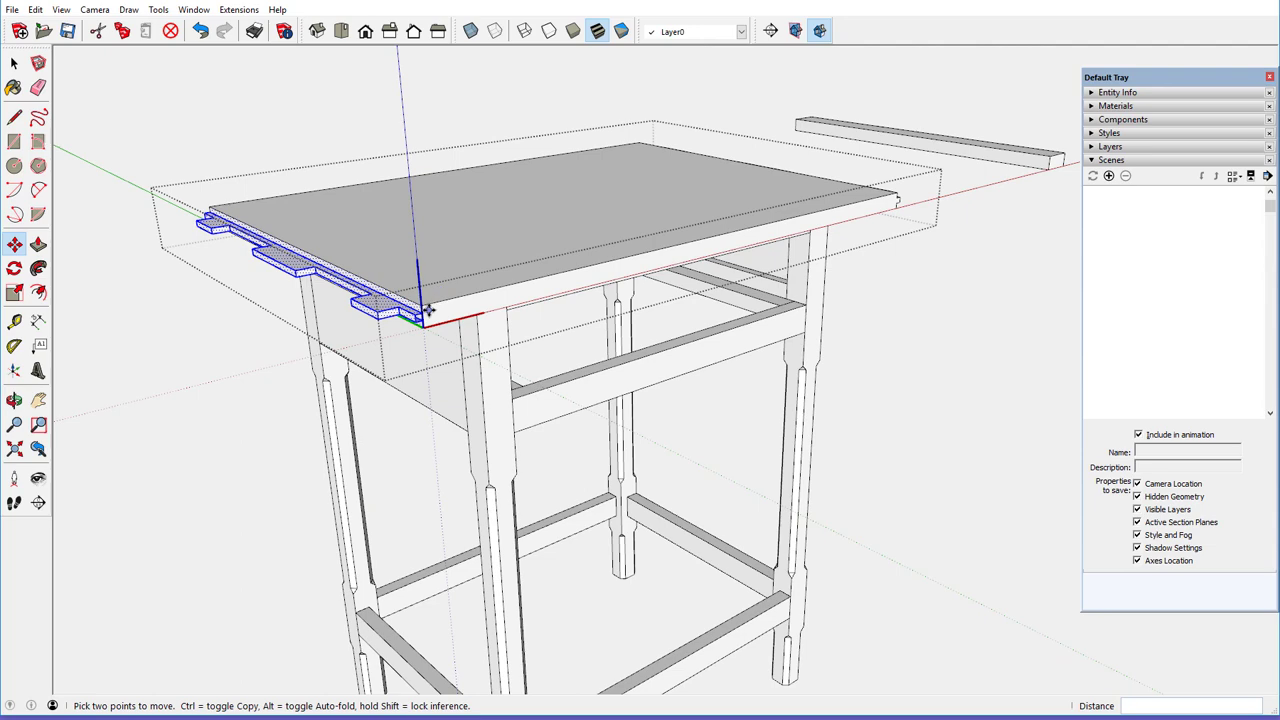
- Draw a line at the first corner to close the copied tenon's missing face
scroll(428, 310, "up", 6)
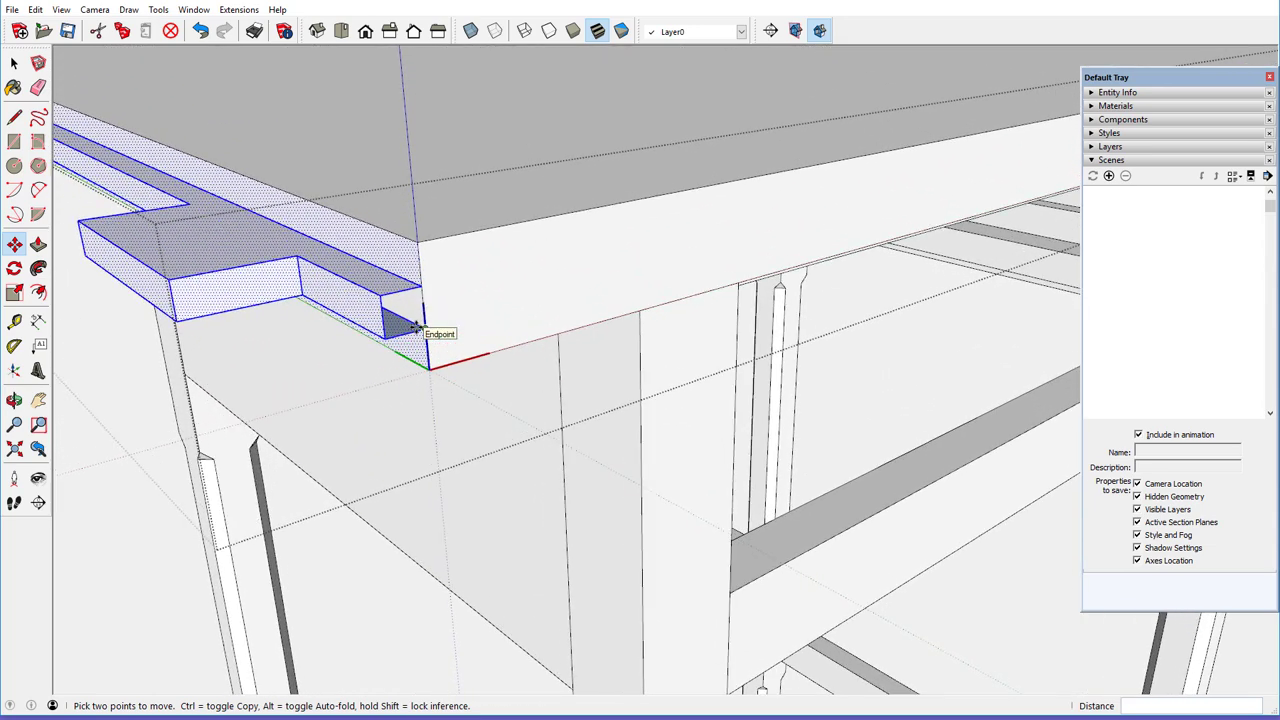
left_click(14, 118)
left_click(421, 286)
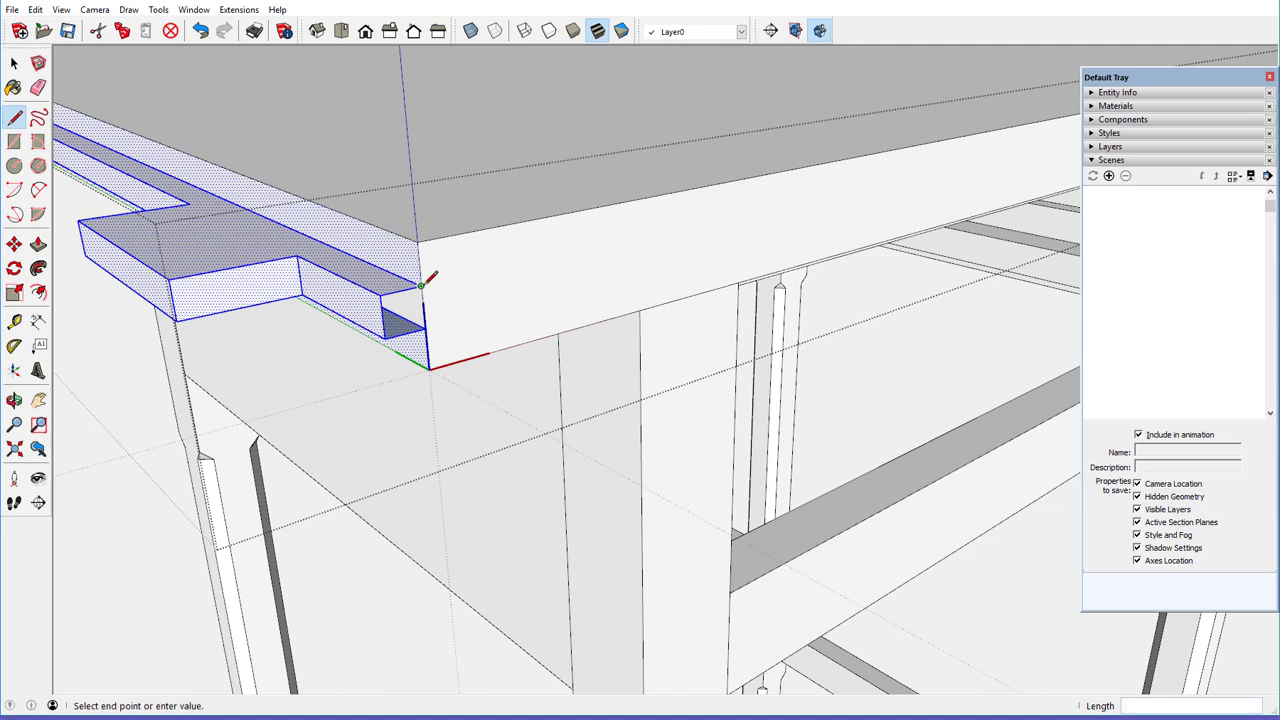
left_click(425, 328)
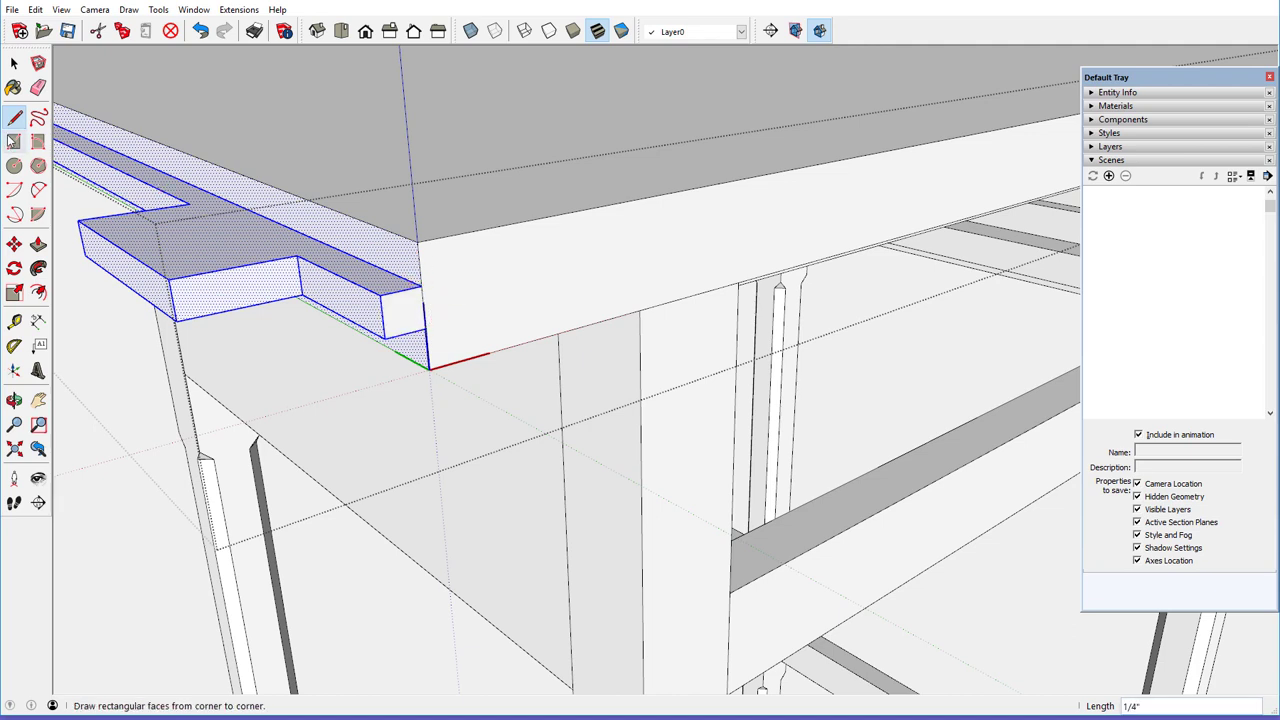
left_click(38, 88)
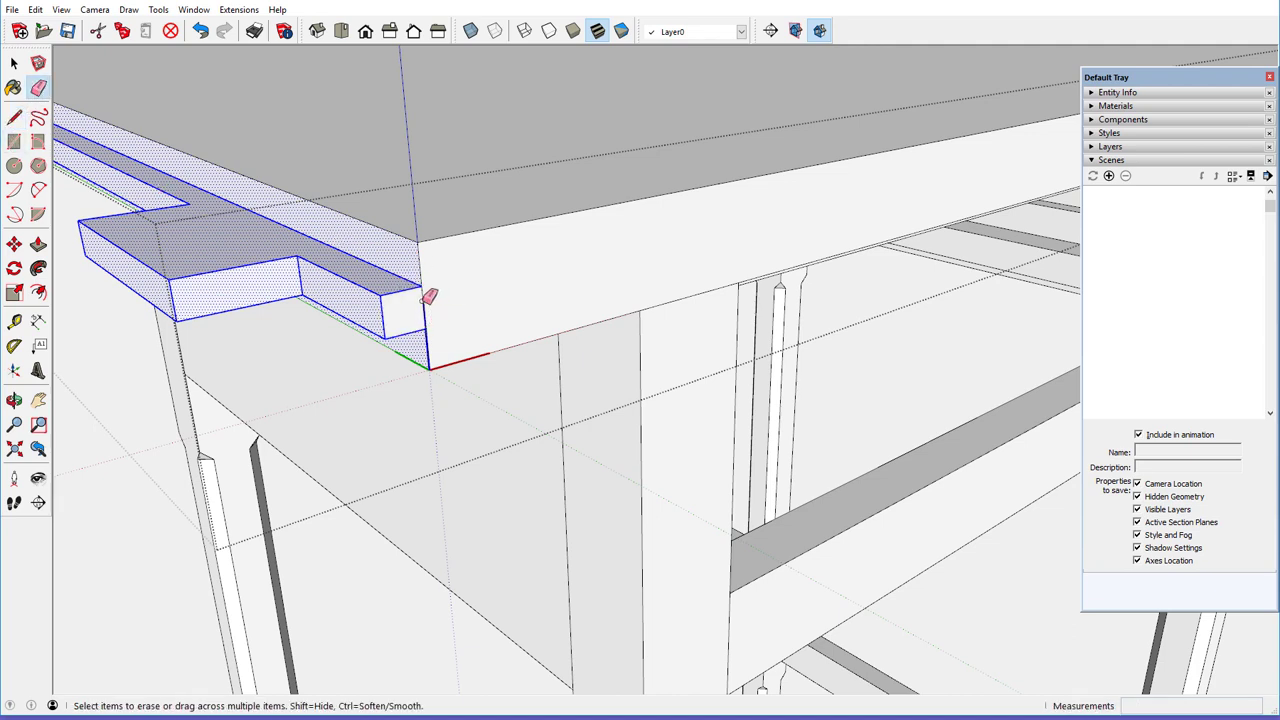
- Close the tongue's gap at the opposite corner with a short 1/4" line
scroll(428, 292, "down", 6)
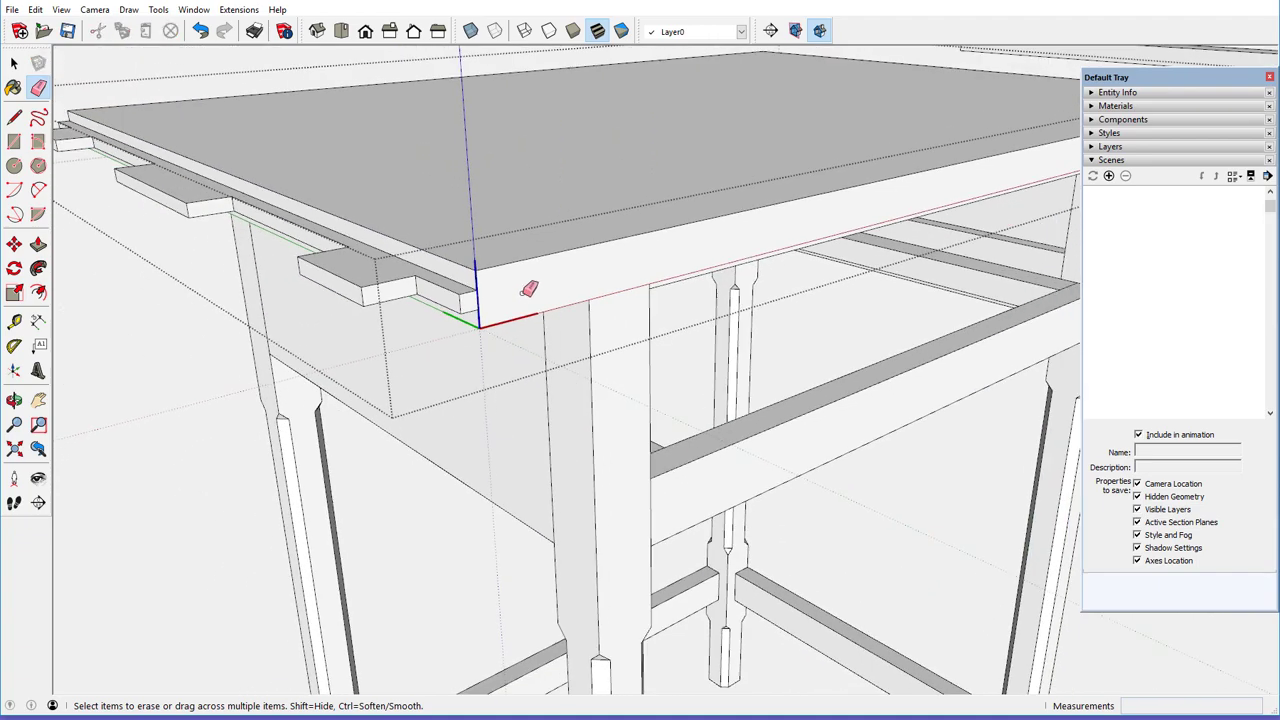
middle_click_drag(285, 196, 1000, 229)
scroll(990, 246, "up", 3)
scroll(990, 246, "up", 4)
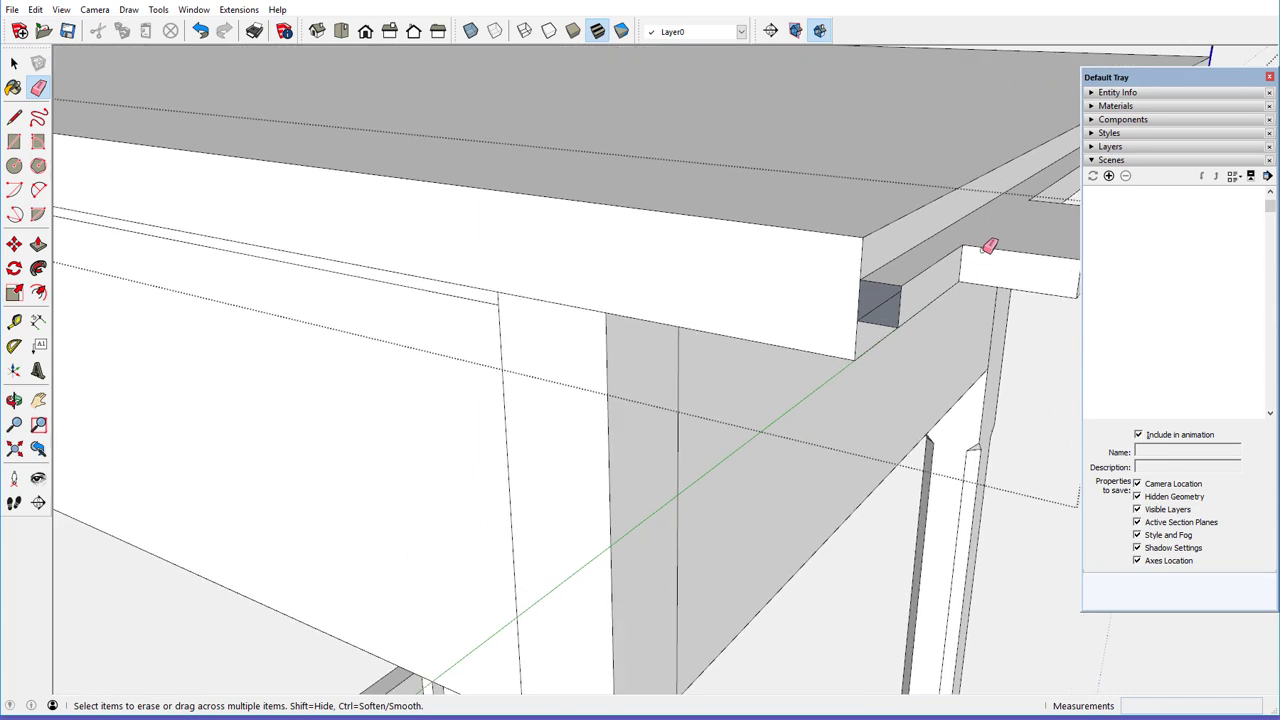
left_click(14, 117)
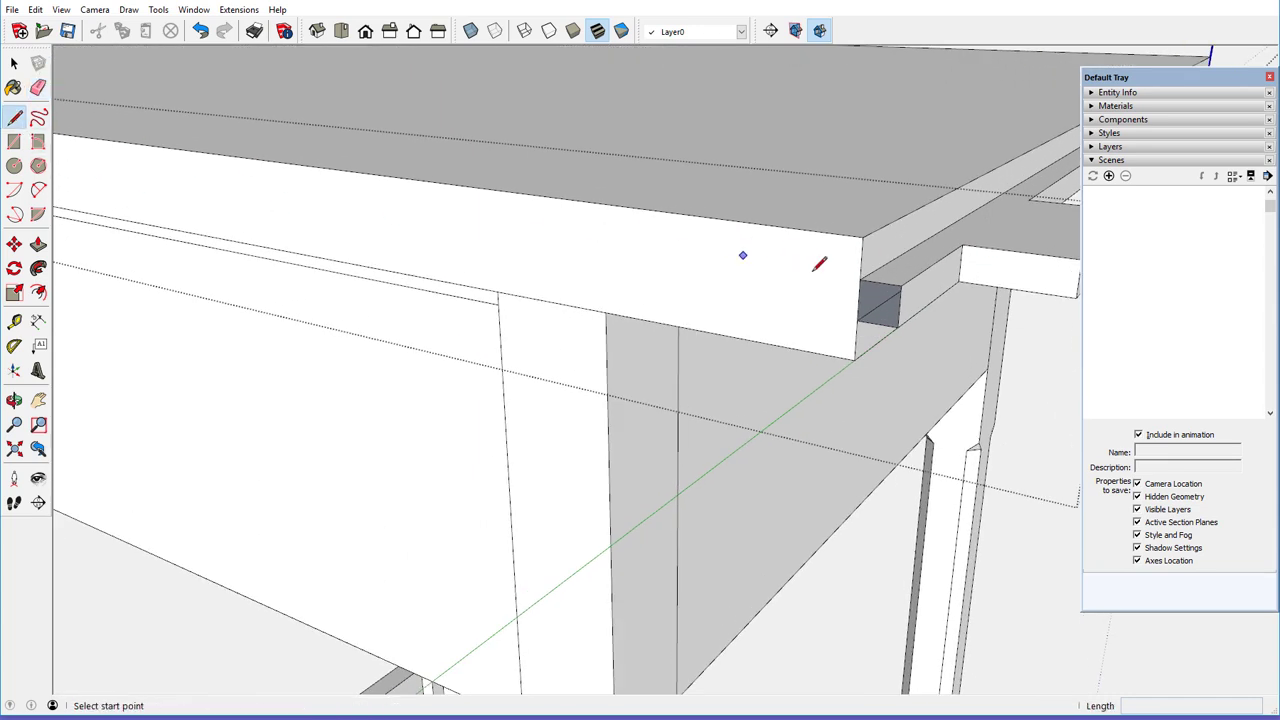
left_click(861, 279)
left_click(857, 314)
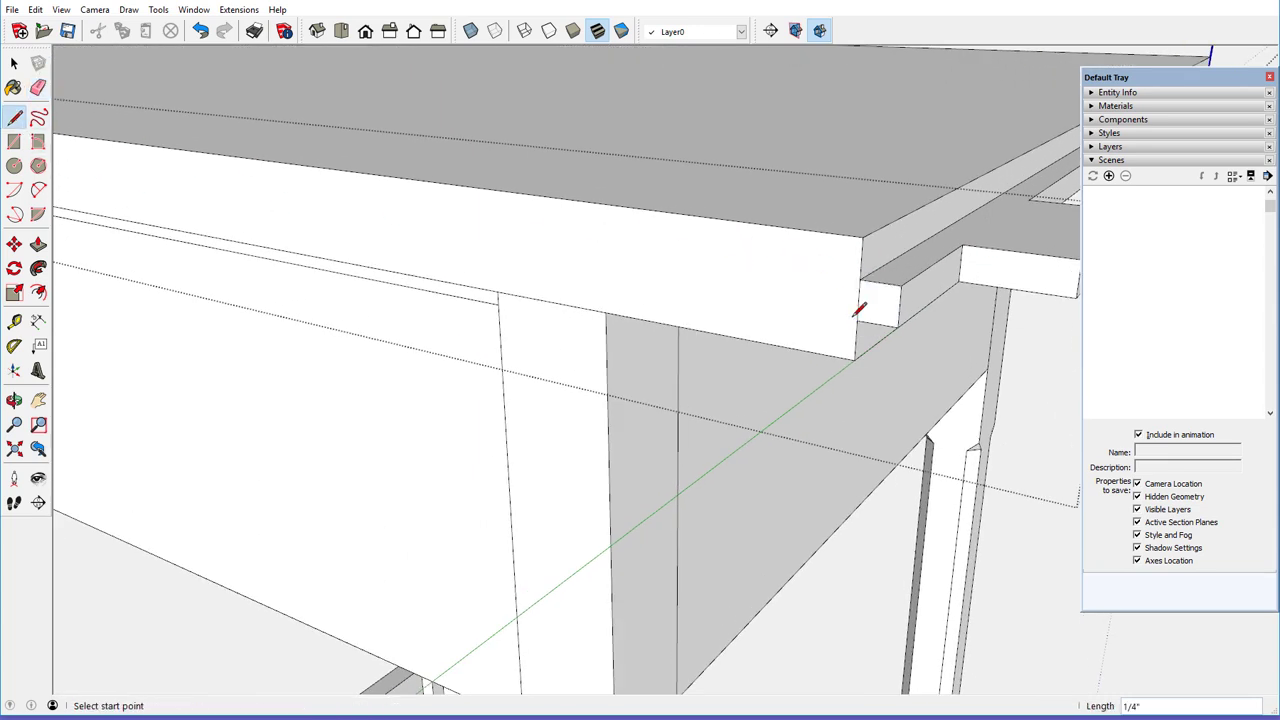
left_click(38, 87)
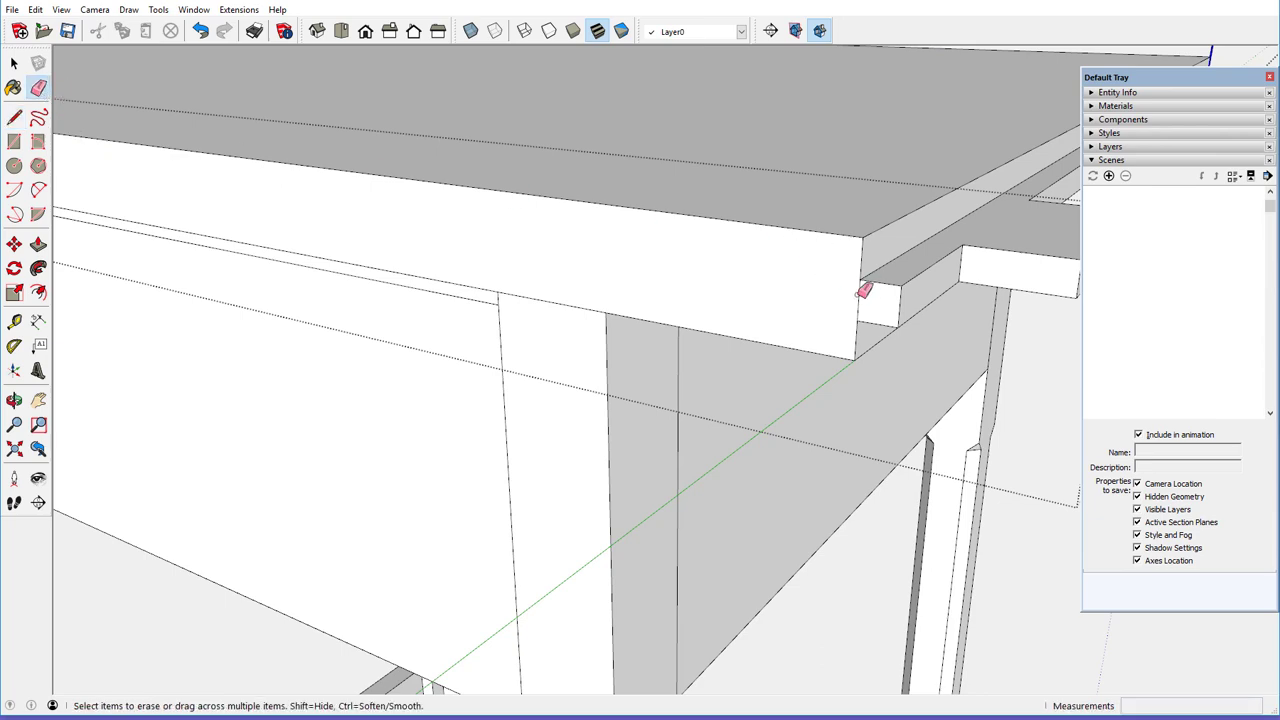
scroll(733, 295, "down", 10)
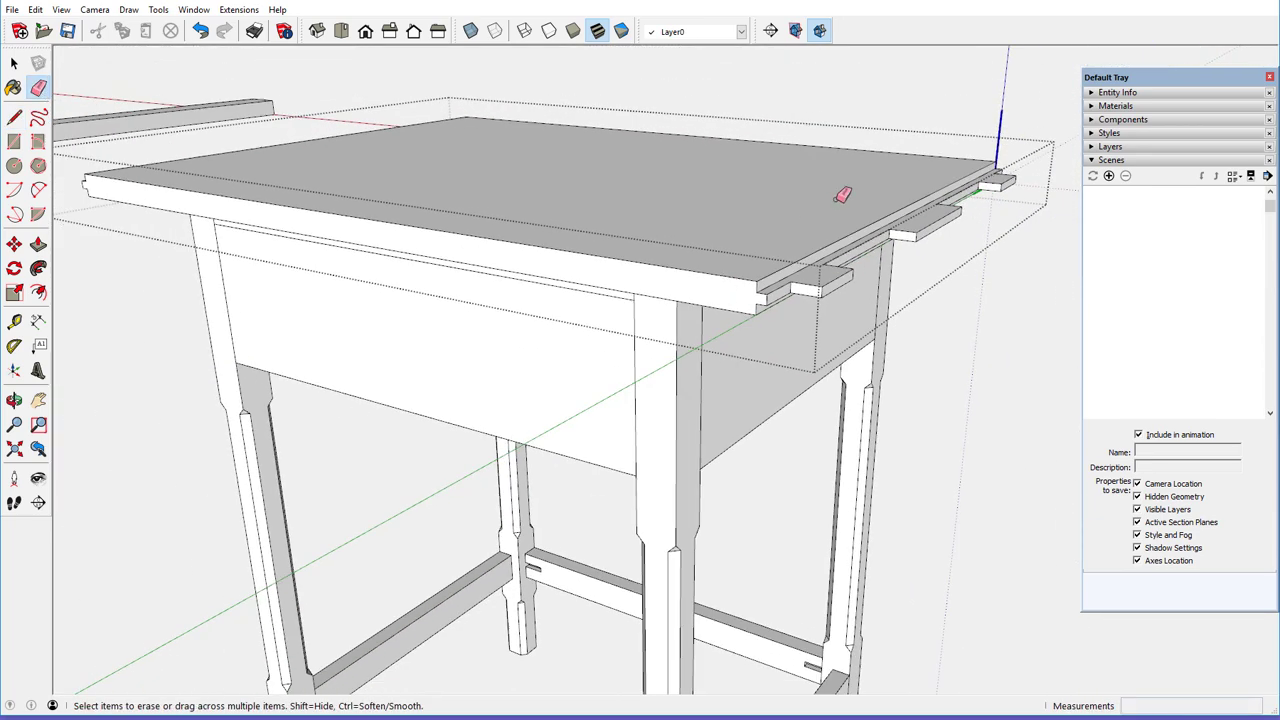
mouse_move(843, 194)
middle_mouse_down()
mouse_move(711, 274)
mouse_move(323, 251)
mouse_move(347, 220)
middle_mouse_up()
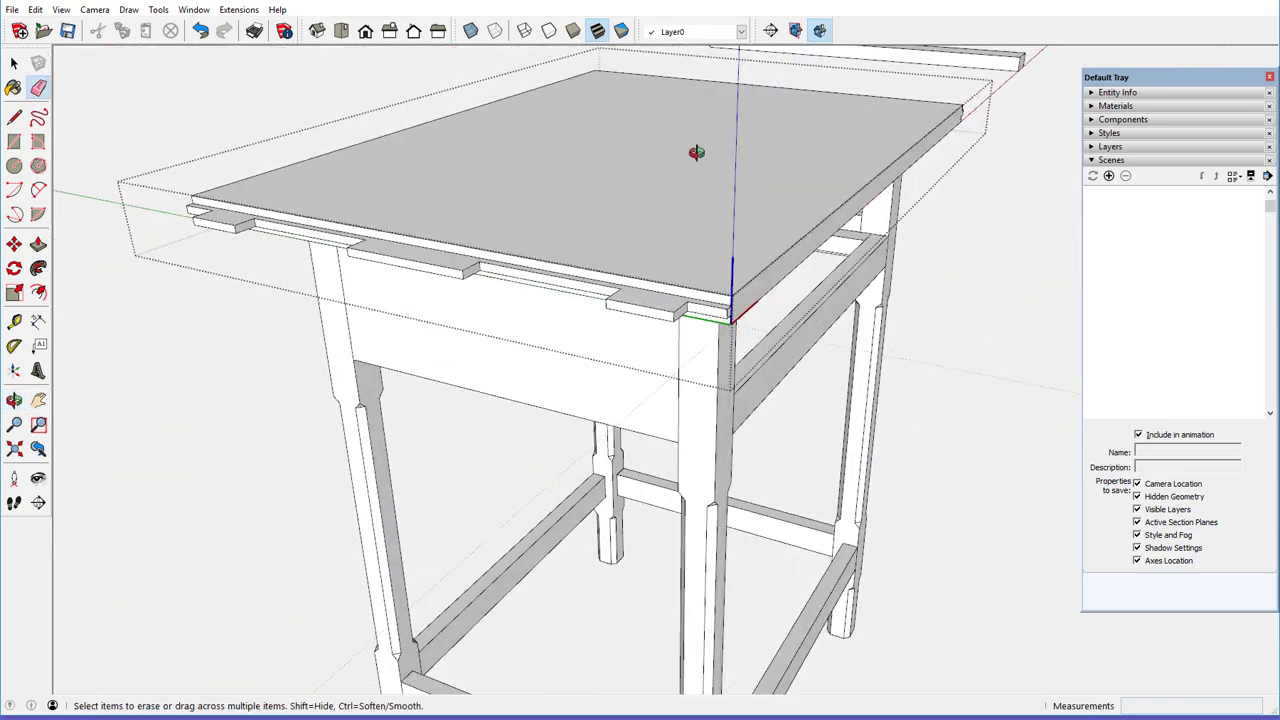
mouse_move(696, 152)
middle_mouse_down()
mouse_move(634, 163)
mouse_move(557, 143)
mouse_move(331, 131)
mouse_move(172, 172)
mouse_move(251, 157)
mouse_move(283, 183)
mouse_move(343, 157)
mouse_move(286, 177)
middle_mouse_up()
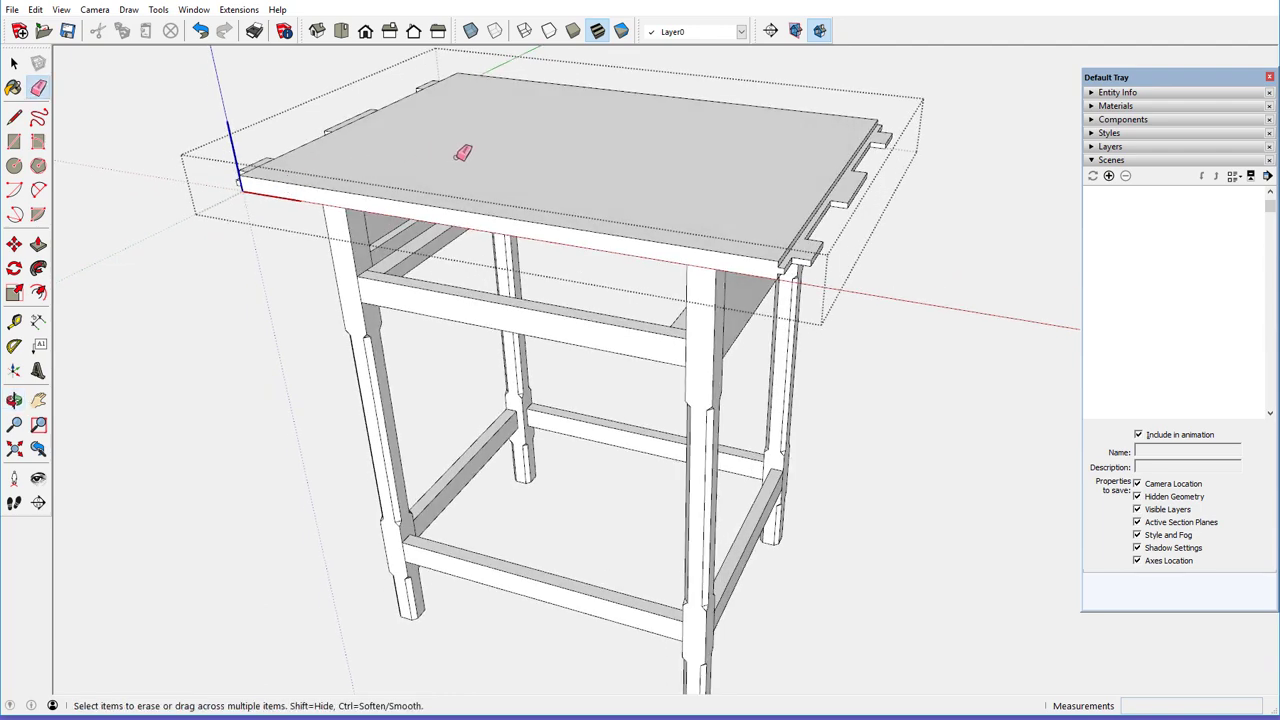